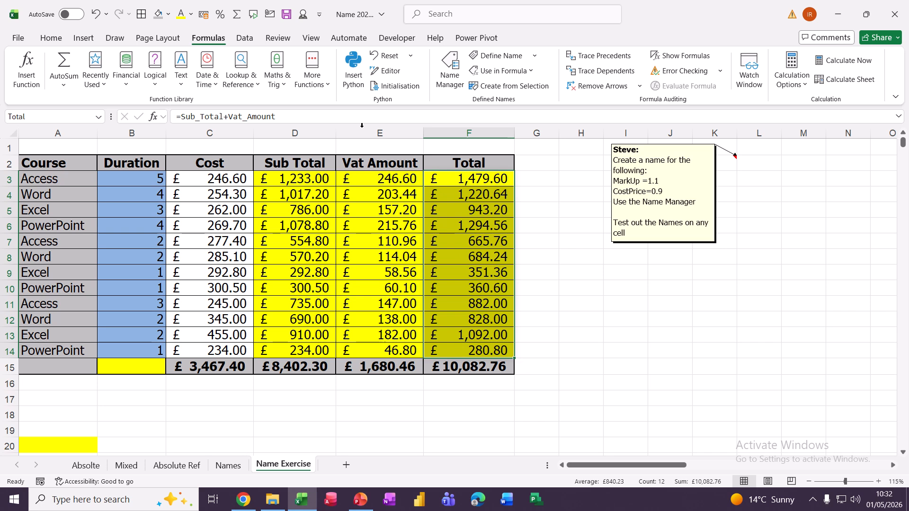
Open the Conditional Formatting Rules Manager for the selected Total values in F3:F14
{"action": "left_click", "coordinate": [51, 41]}
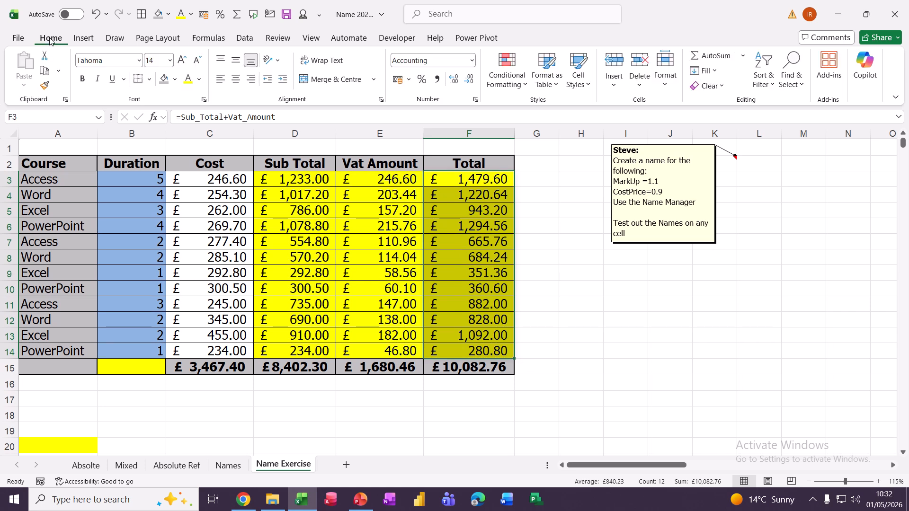
{"action": "left_click", "coordinate": [507, 79]}
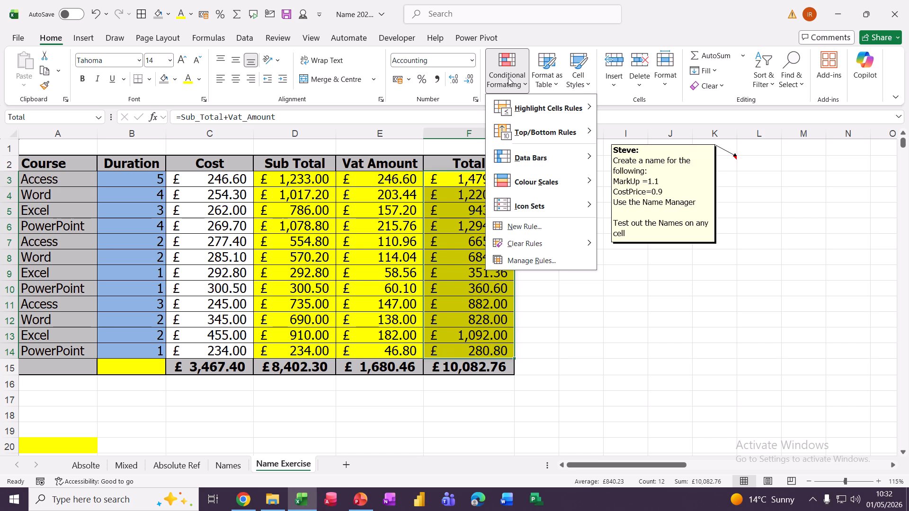
{"action": "mouse_move", "coordinate": [519, 110]}
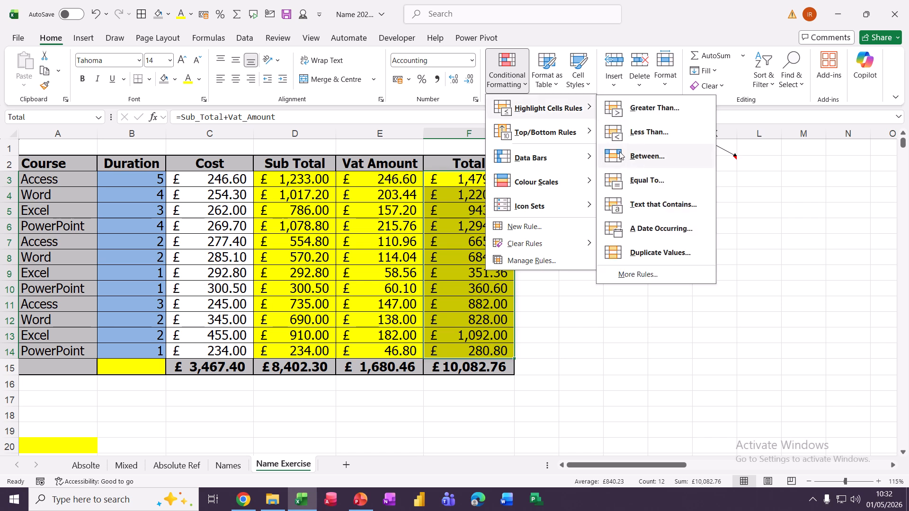
{"action": "mouse_move", "coordinate": [537, 135]}
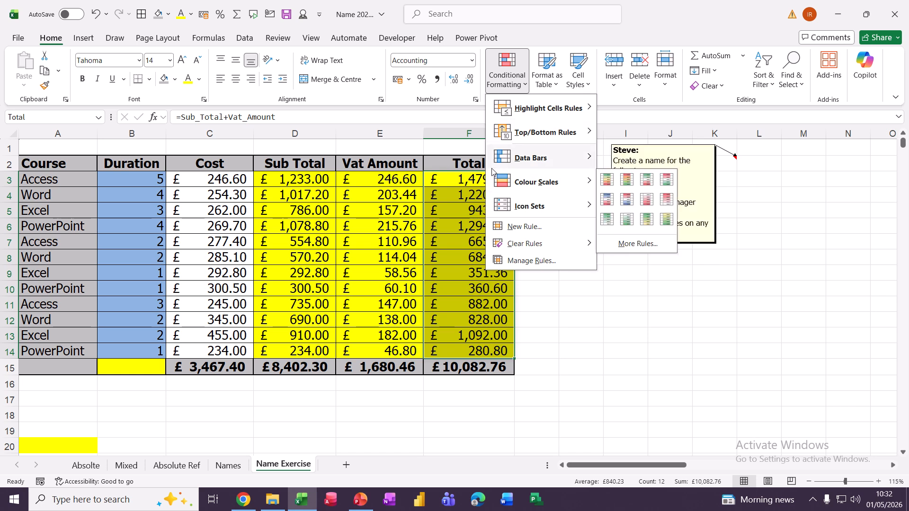
{"action": "mouse_move", "coordinate": [563, 163]}
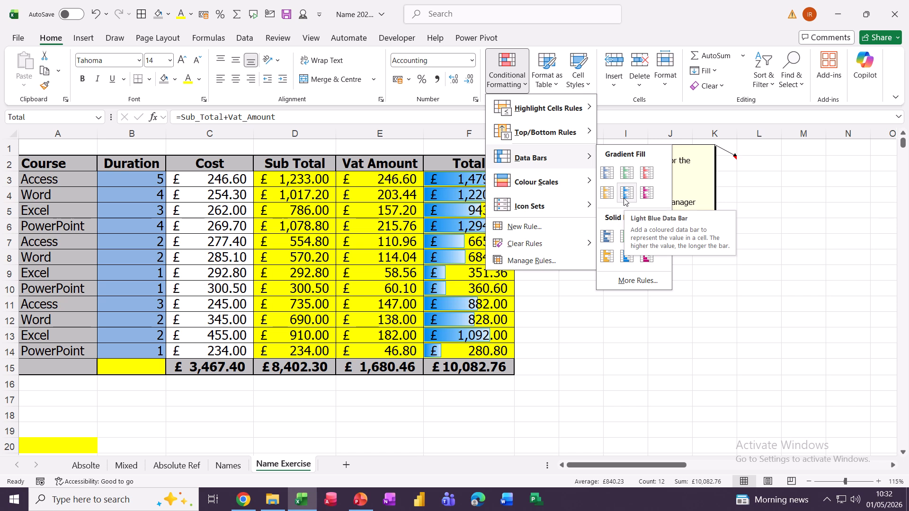
{"action": "mouse_move", "coordinate": [547, 185]}
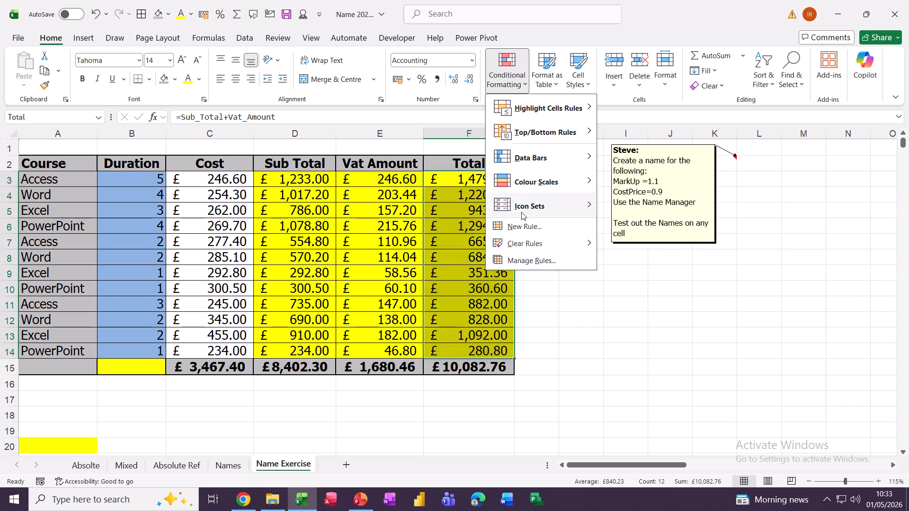
{"action": "mouse_move", "coordinate": [592, 204]}
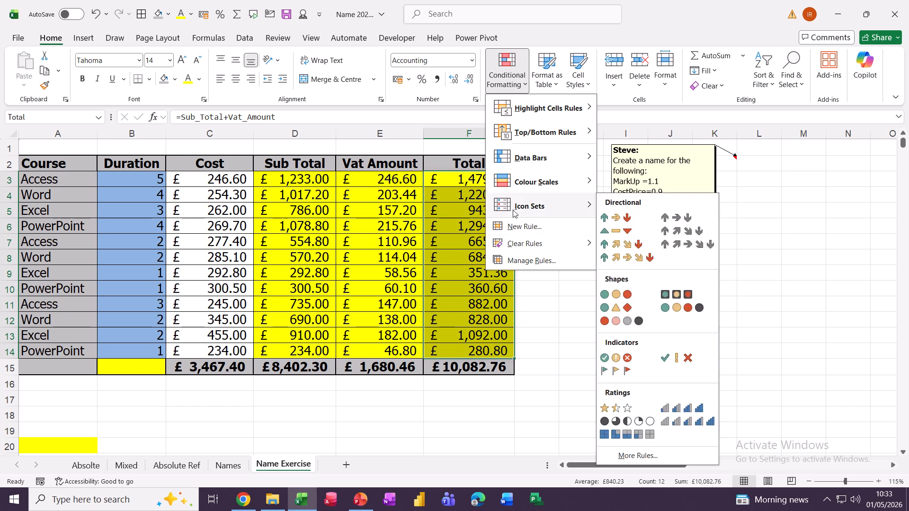
{"action": "left_click", "coordinate": [521, 261]}
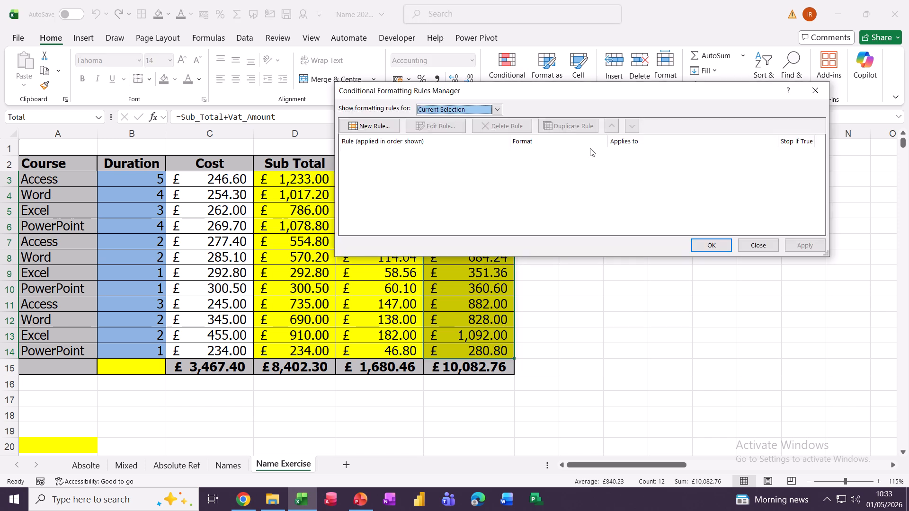
{"action": "left_click_drag", "start_coordinate": [528, 94], "coordinate": [364, 70]}
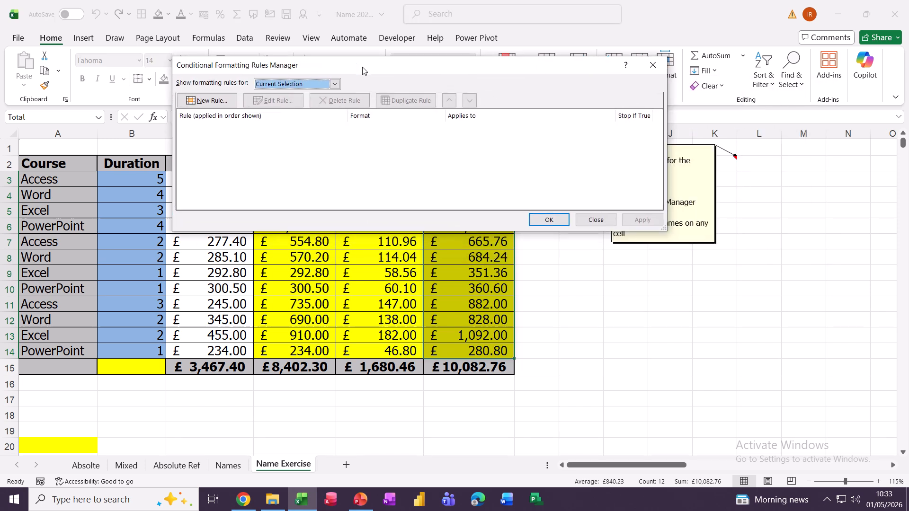
Start a new rule that only formats Total cells whose value is greater than 1000
{"action": "left_click", "coordinate": [202, 101]}
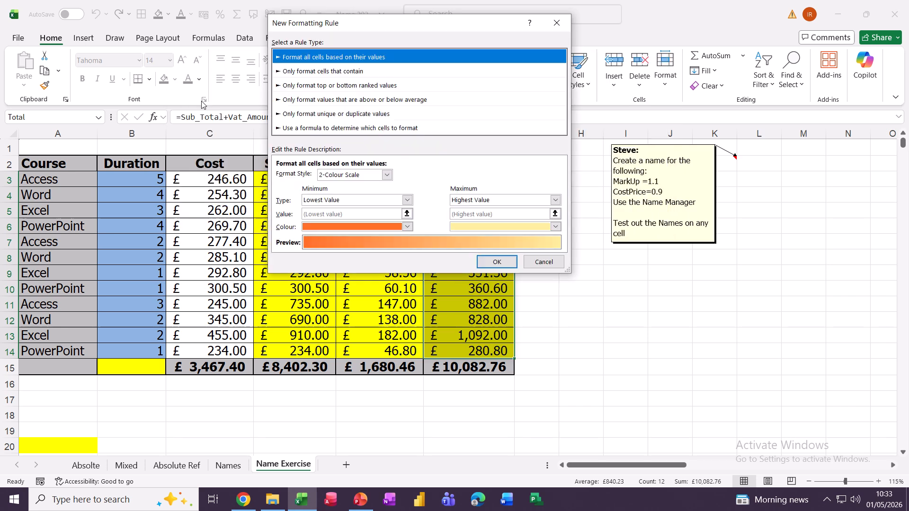
{"action": "left_click", "coordinate": [291, 72]}
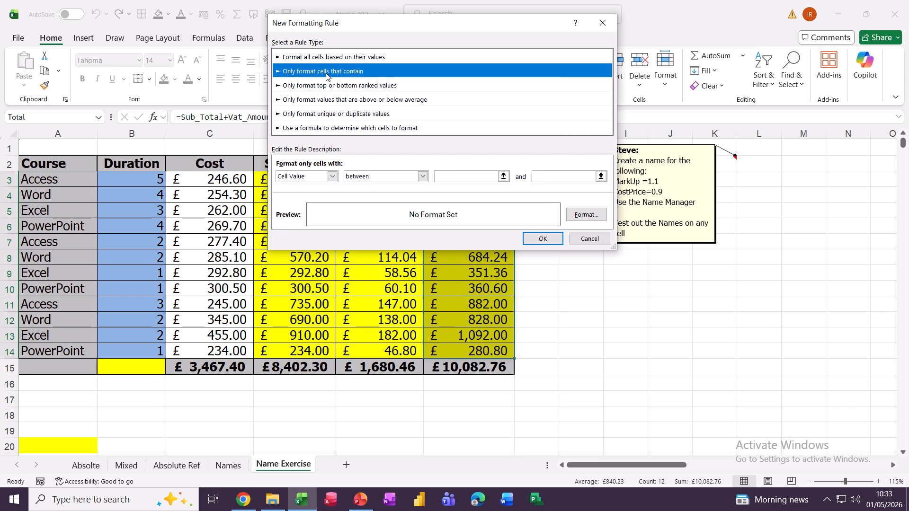
{"action": "left_click", "coordinate": [333, 177]}
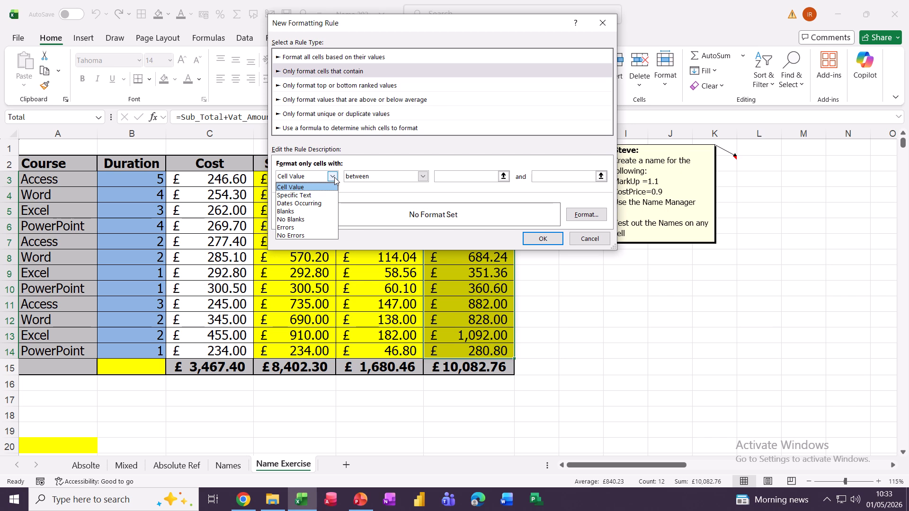
{"action": "left_click", "coordinate": [334, 179]}
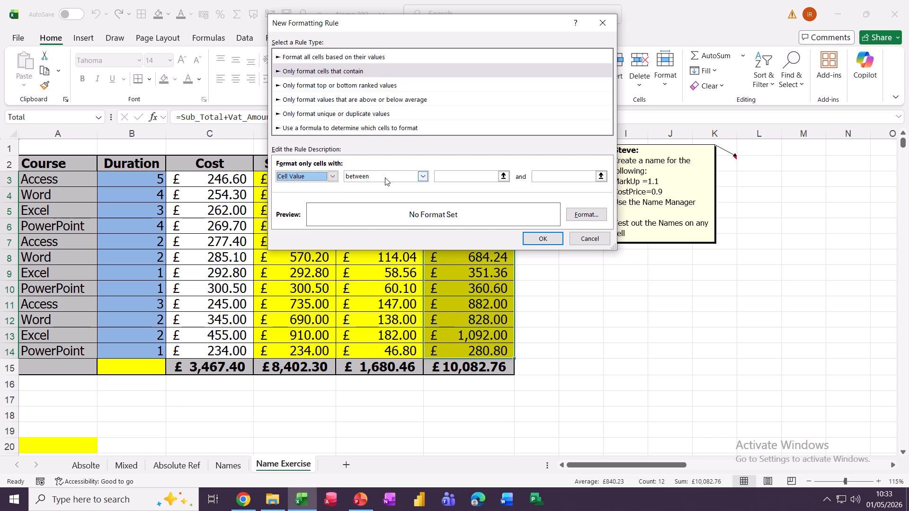
{"action": "left_click", "coordinate": [423, 176]}
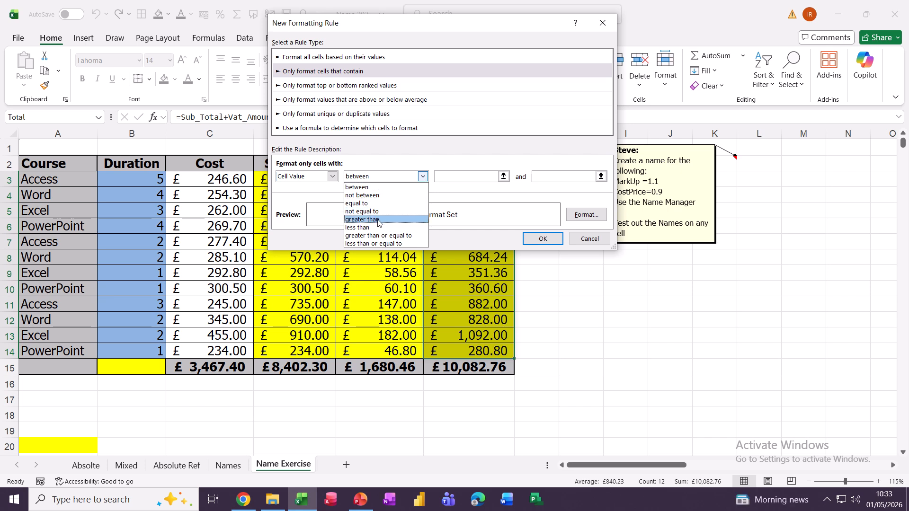
{"action": "left_click", "coordinate": [381, 219]}
{"action": "left_click", "coordinate": [444, 178]}
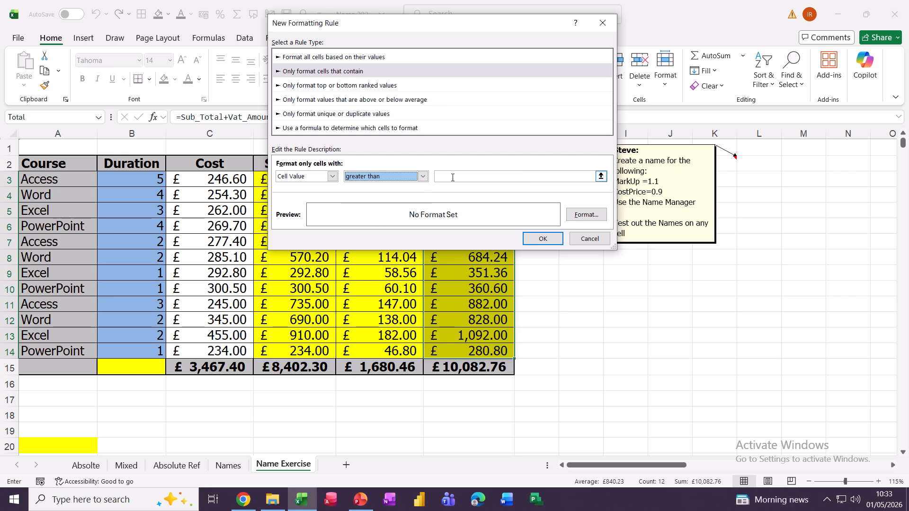
{"action": "type", "text": "1"}
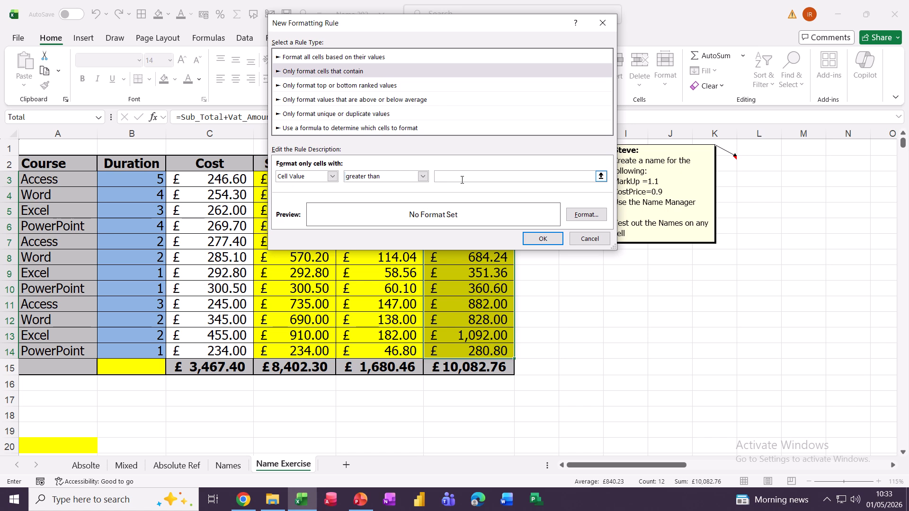
{"action": "type", "text": "000"}
Give the greater-than-1000 rule a light green fill and add it to the rule list
{"action": "left_click", "coordinate": [576, 217]}
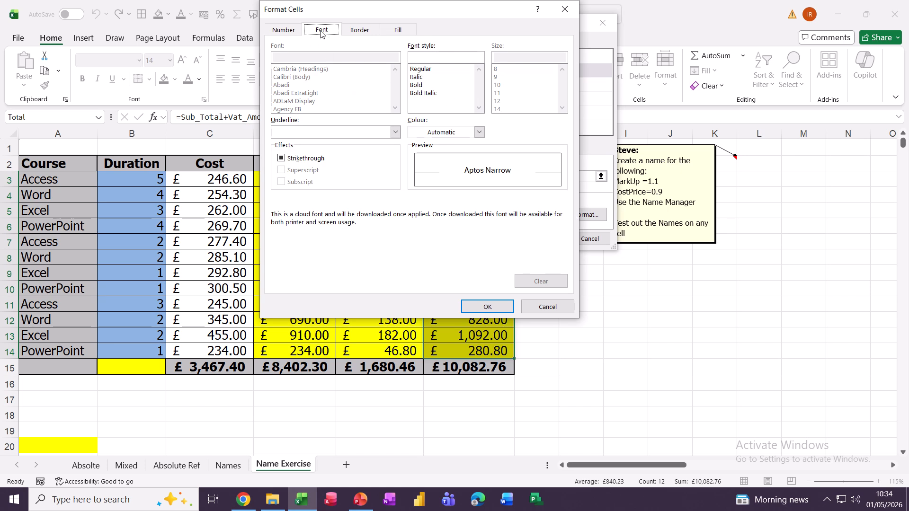
{"action": "left_click", "coordinate": [398, 30]}
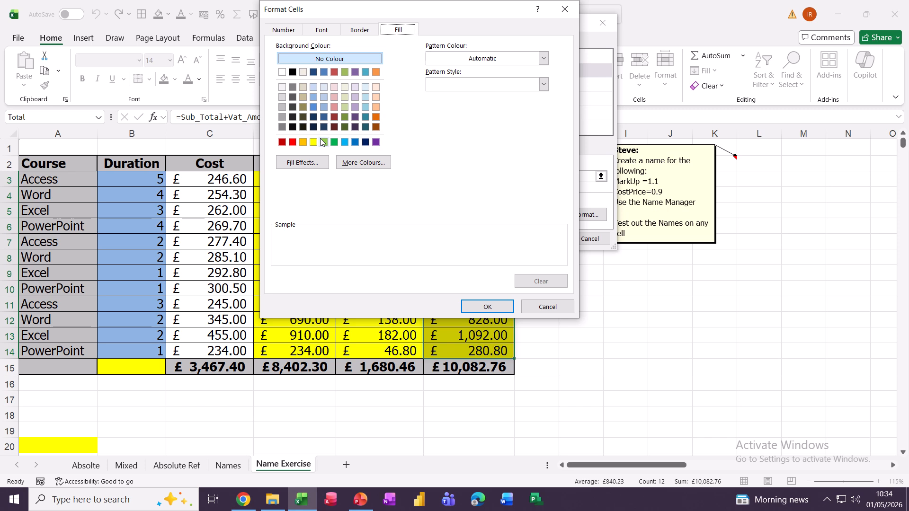
{"action": "left_click", "coordinate": [322, 141]}
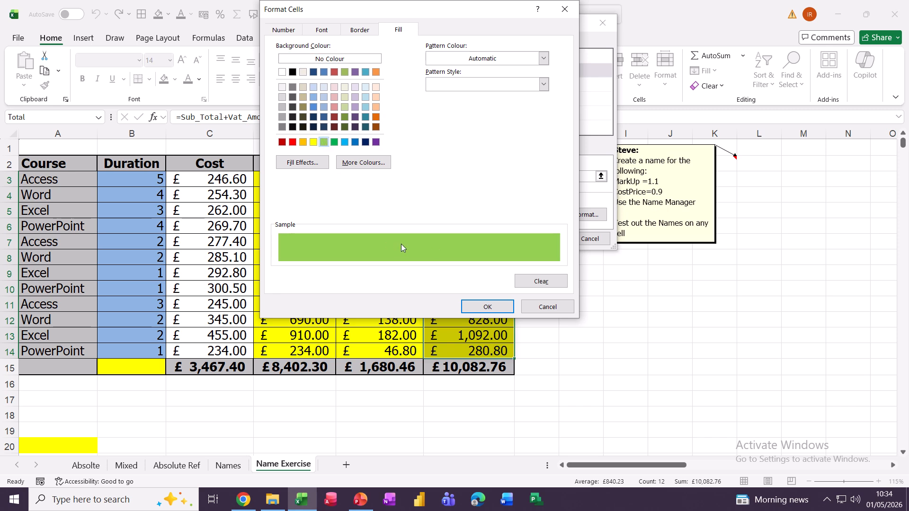
{"action": "left_click", "coordinate": [478, 307]}
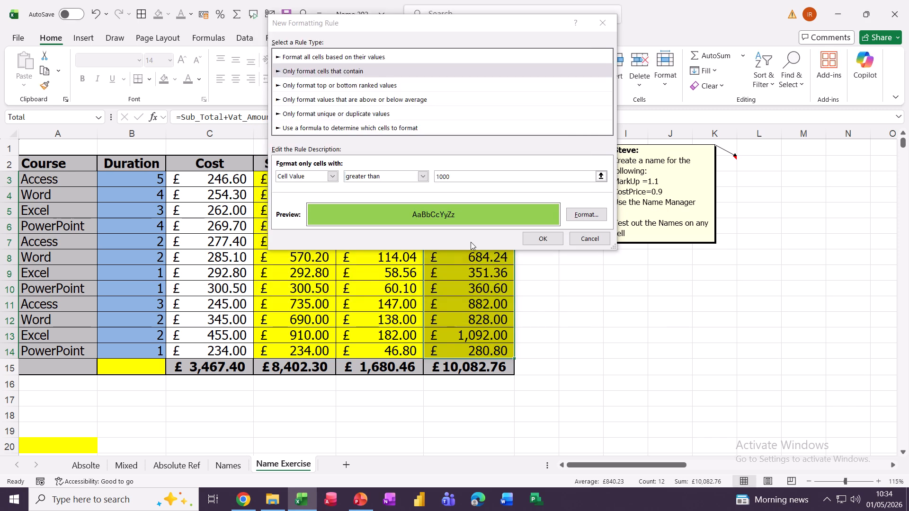
{"action": "left_click", "coordinate": [534, 239]}
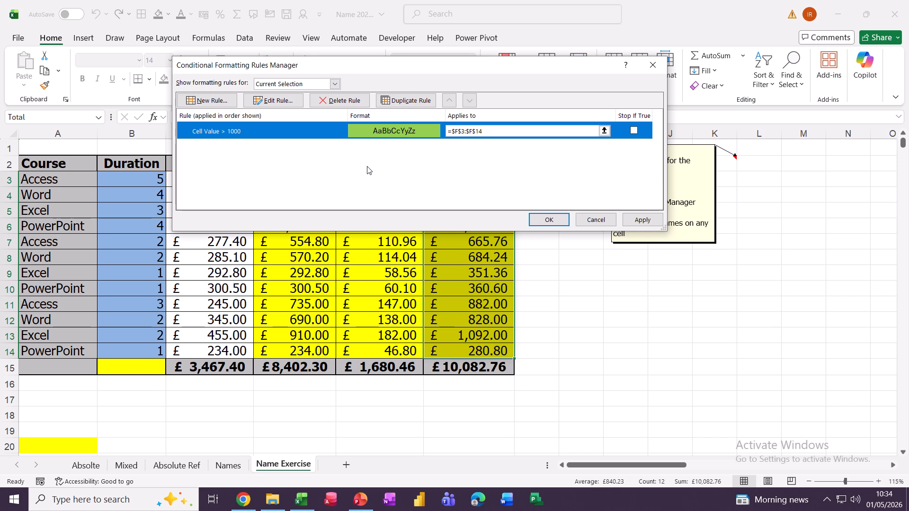
Start a second rule that only formats Total cells whose value is greater than 500
{"action": "left_click", "coordinate": [199, 101]}
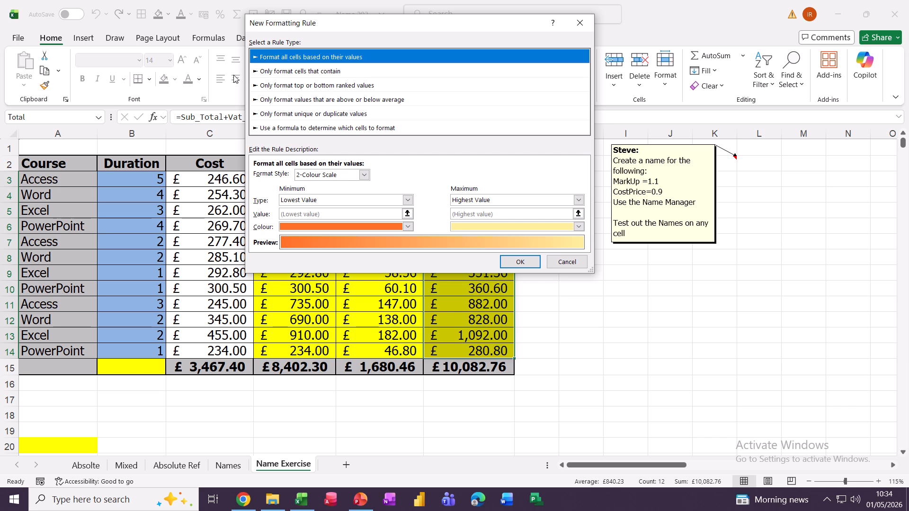
{"action": "left_click", "coordinate": [270, 74]}
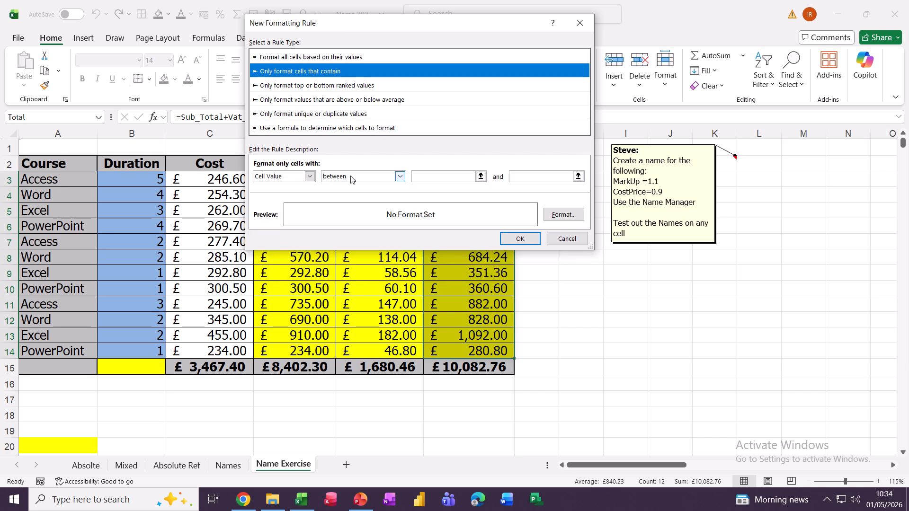
{"action": "left_click", "coordinate": [368, 177]}
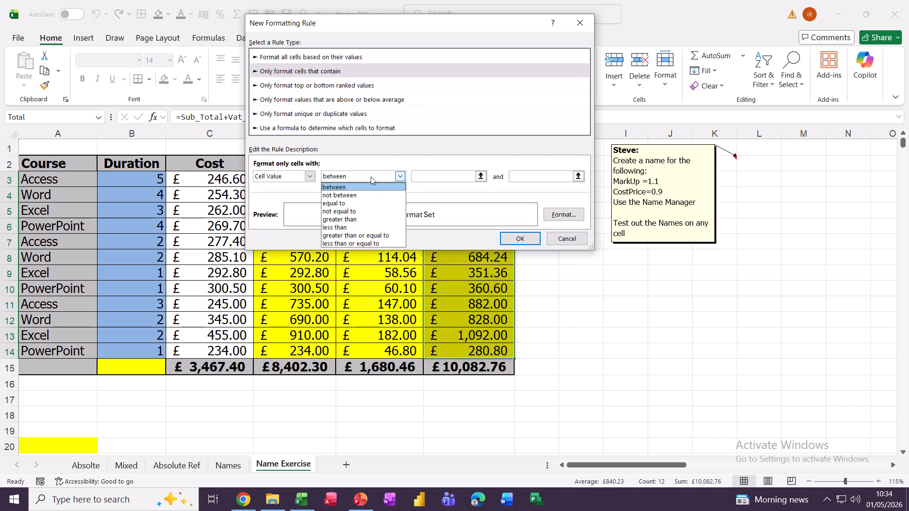
{"action": "left_click", "coordinate": [352, 219]}
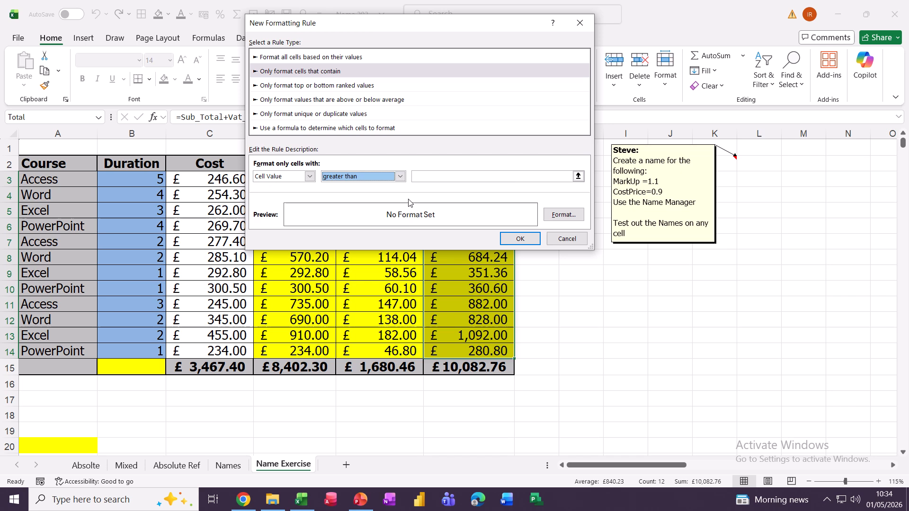
{"action": "left_click", "coordinate": [448, 177]}
{"action": "type", "text": "5"}
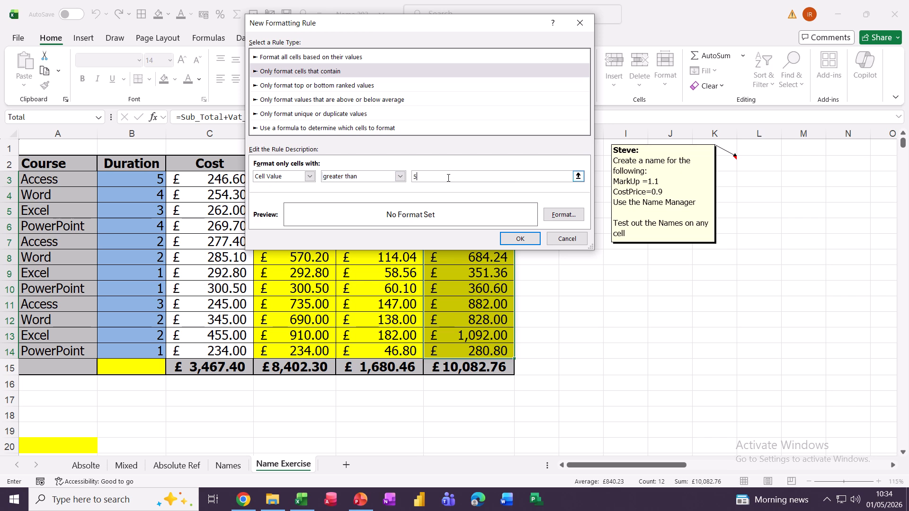
{"action": "type", "text": "00"}
Give the greater-than-500 rule an orange fill and add it to the rule list
{"action": "left_click", "coordinate": [563, 216]}
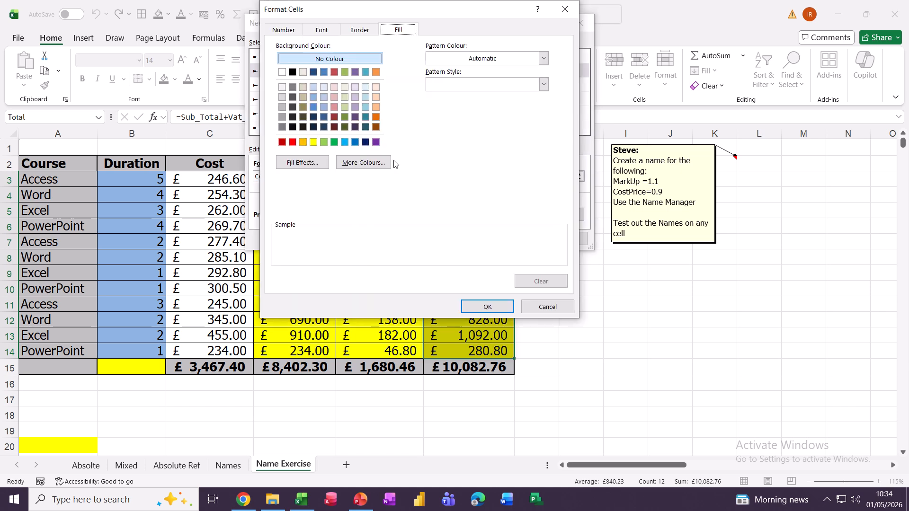
{"action": "left_click", "coordinate": [303, 142]}
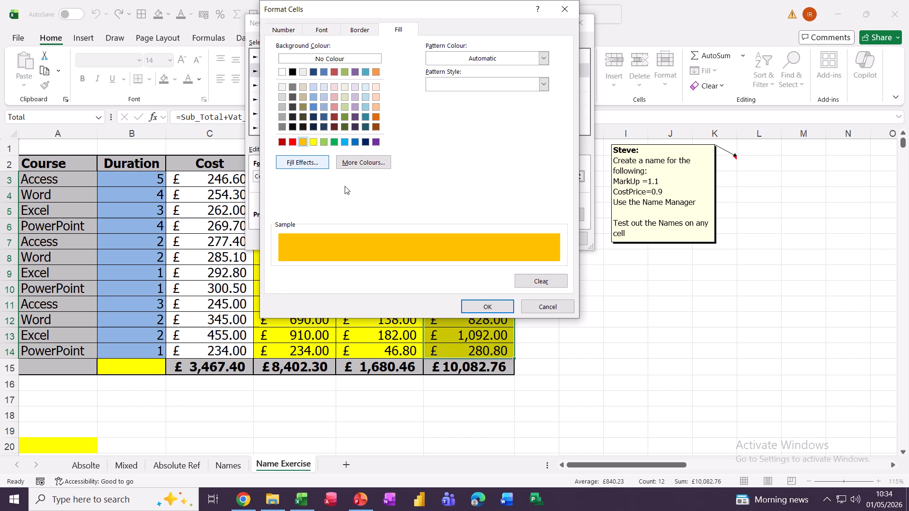
{"action": "left_click", "coordinate": [473, 309]}
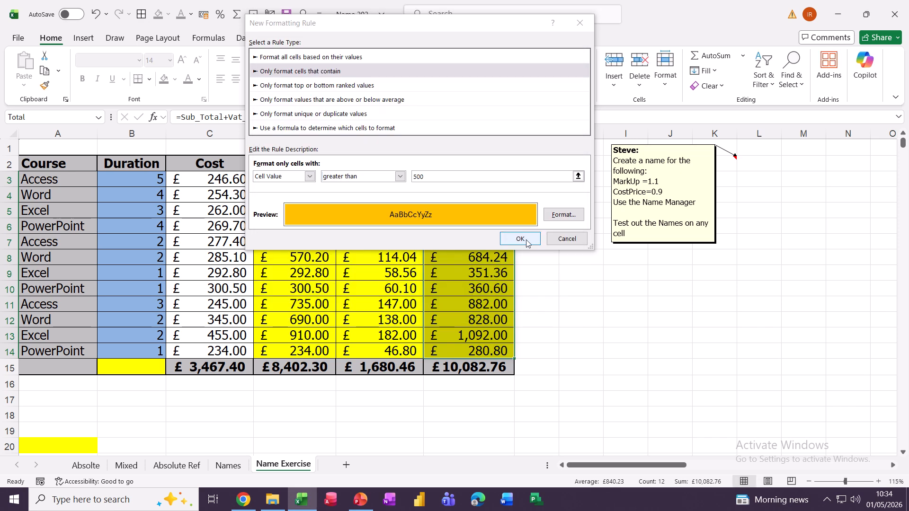
{"action": "left_click", "coordinate": [509, 240]}
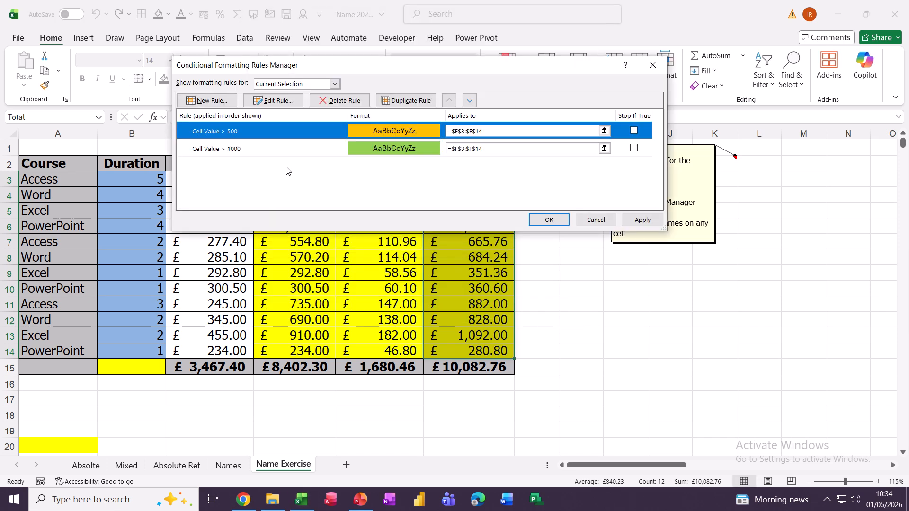
Start a third rule that only formats Total cells whose value is less than or equal to 500
{"action": "left_click", "coordinate": [186, 101]}
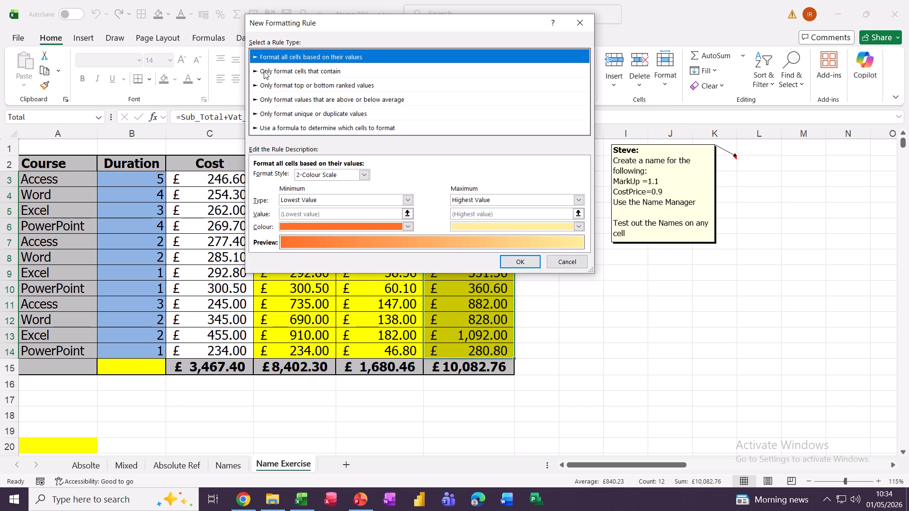
{"action": "left_click", "coordinate": [265, 73]}
{"action": "left_click", "coordinate": [350, 178]}
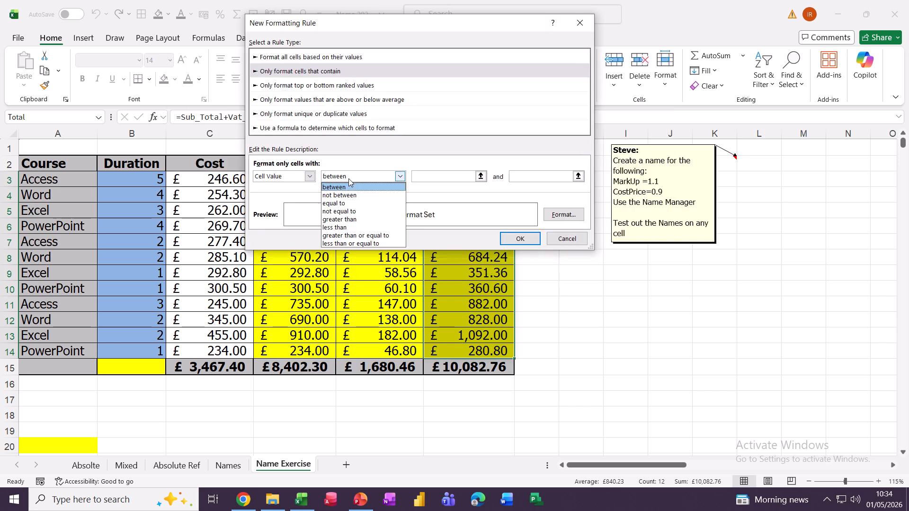
{"action": "left_click", "coordinate": [341, 243]}
{"action": "left_click", "coordinate": [431, 178]}
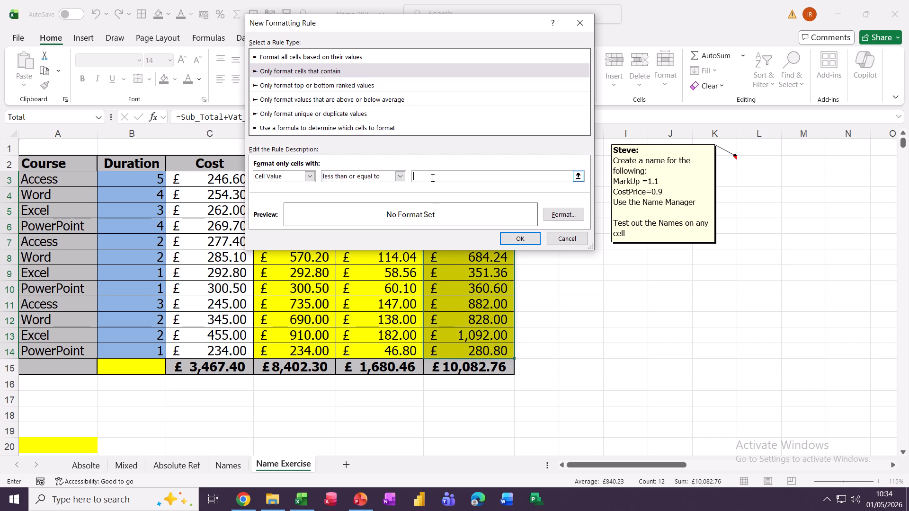
{"action": "type", "text": "500"}
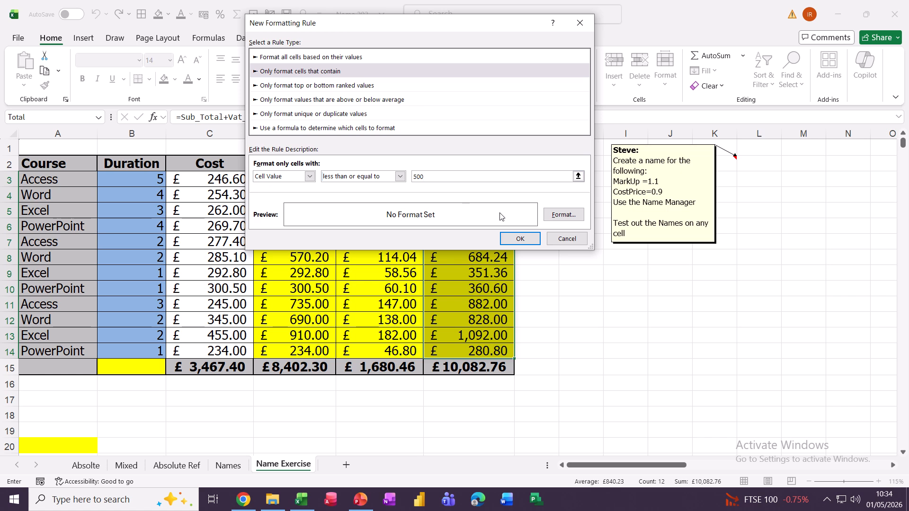
Give the less-than-or-equal-to-500 rule a red fill and add it to the rule list
{"action": "left_click", "coordinate": [555, 218]}
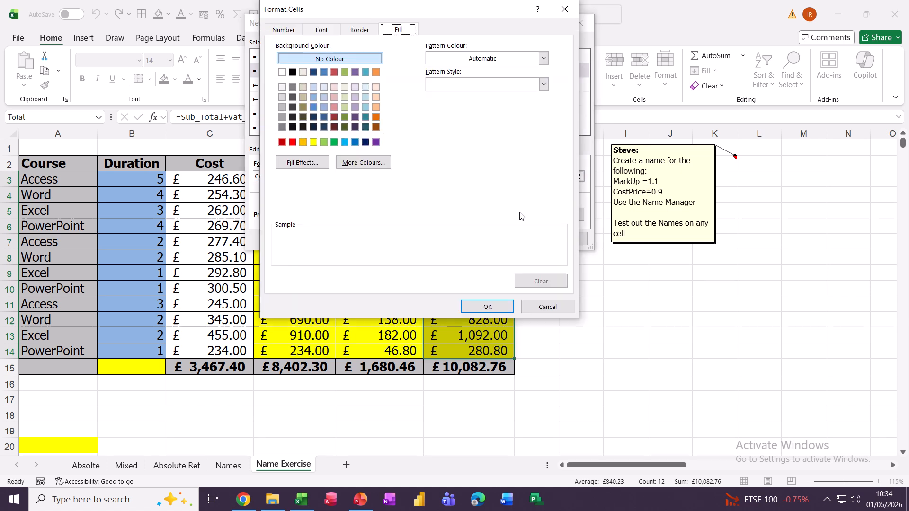
{"action": "left_click", "coordinate": [293, 142]}
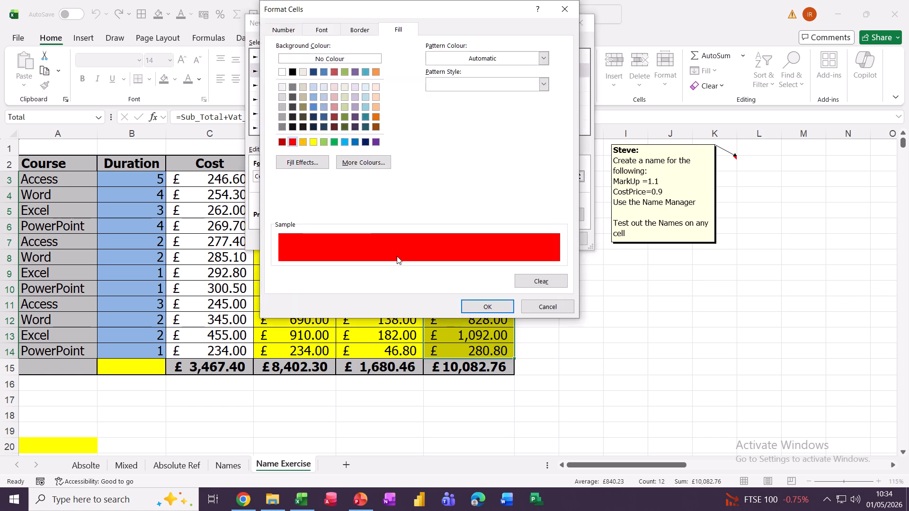
{"action": "left_click", "coordinate": [481, 307]}
{"action": "left_click", "coordinate": [520, 239]}
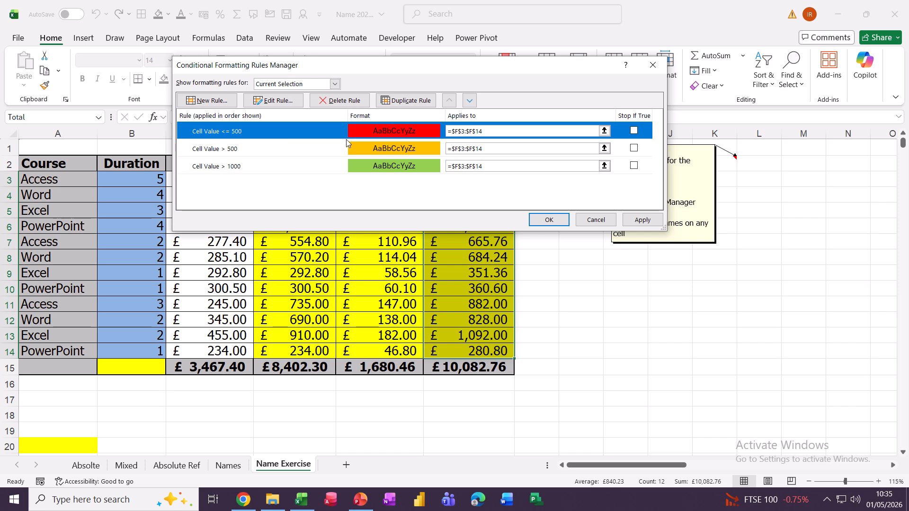
{"action": "left_click", "coordinate": [300, 149]}
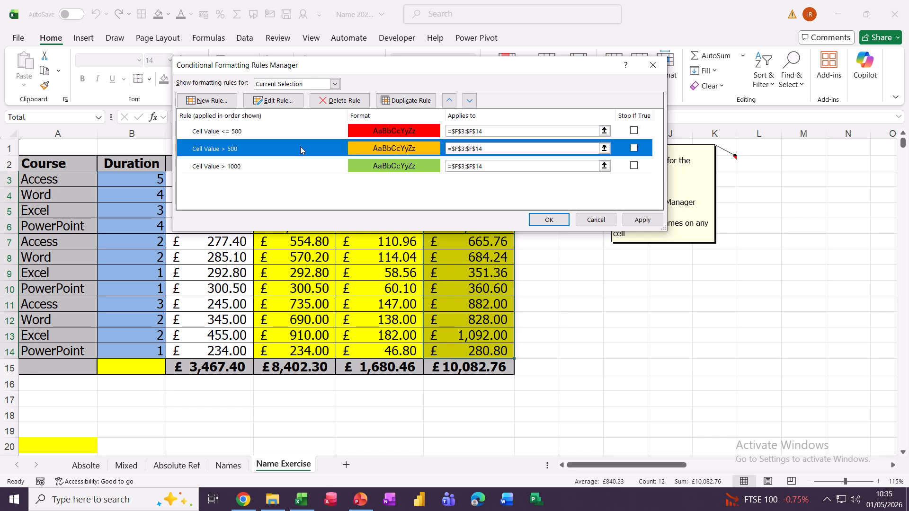
{"action": "left_click", "coordinate": [275, 137]}
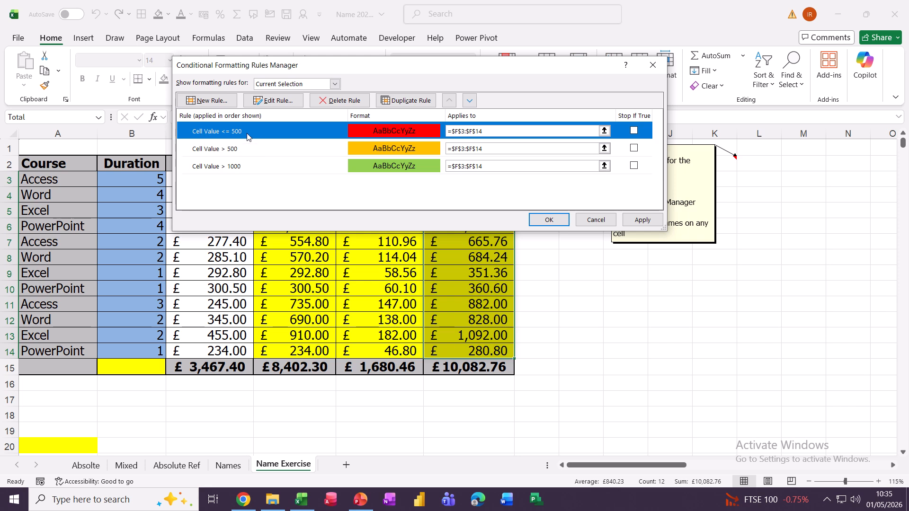
{"action": "left_click", "coordinate": [239, 151]}
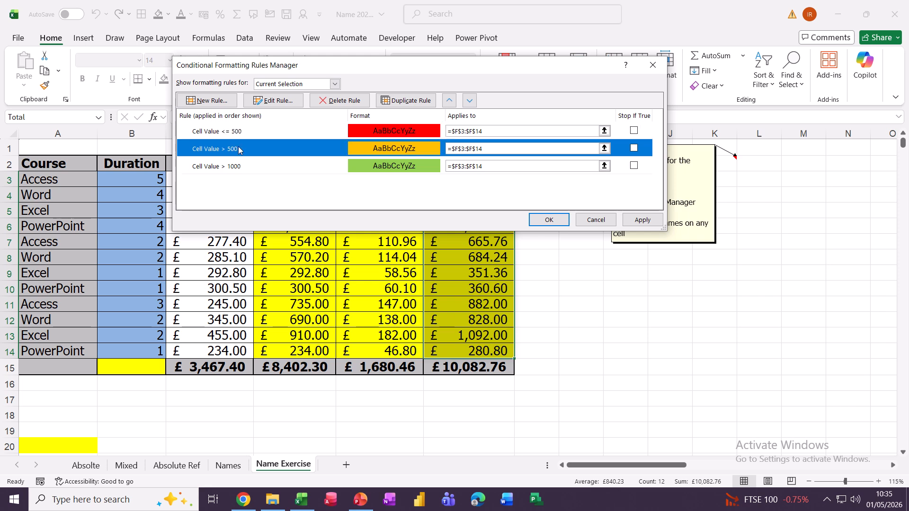
{"action": "left_click", "coordinate": [242, 135]}
{"action": "left_click", "coordinate": [249, 150]}
{"action": "left_click", "coordinate": [247, 135]}
{"action": "left_click", "coordinate": [249, 151]}
Reorder the rules to greater than 1000, greater than 500, less than or equal to 500, and apply them to the Total cells
{"action": "left_click", "coordinate": [367, 168]}
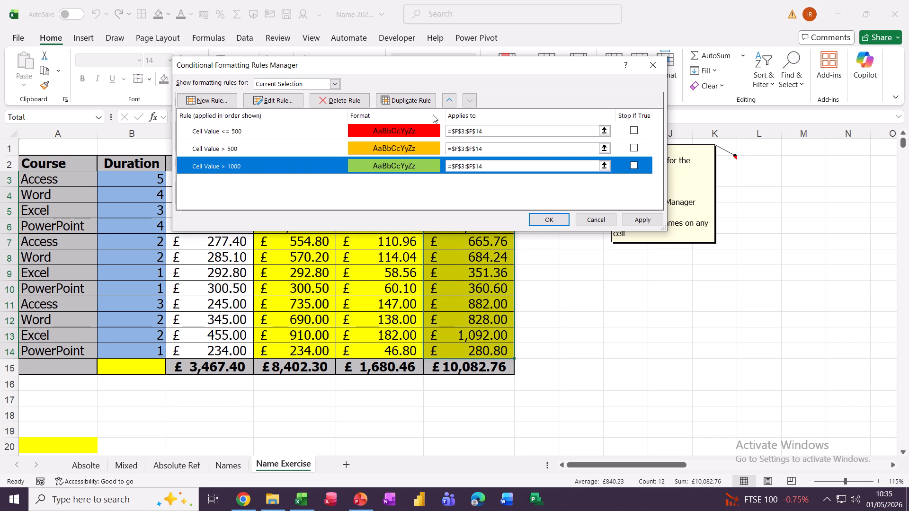
{"action": "left_click", "coordinate": [451, 103]}
{"action": "left_click", "coordinate": [450, 103]}
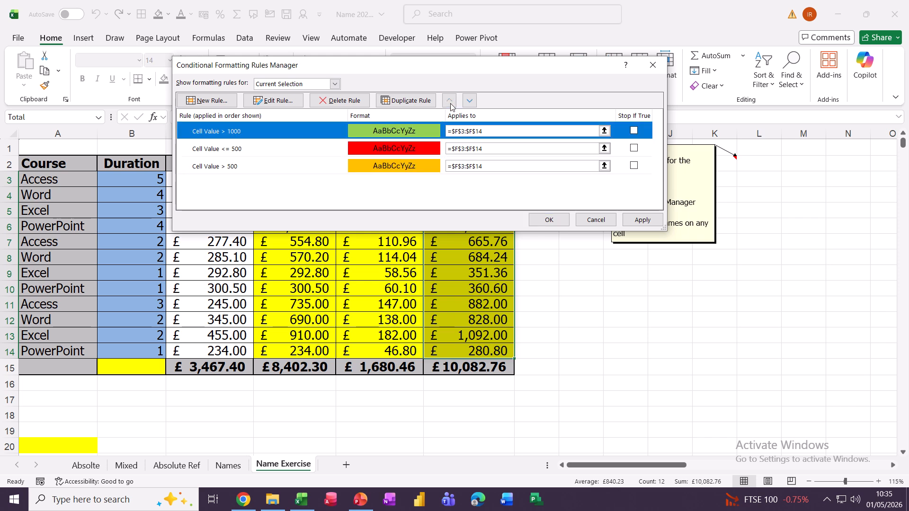
{"action": "left_click", "coordinate": [350, 171]}
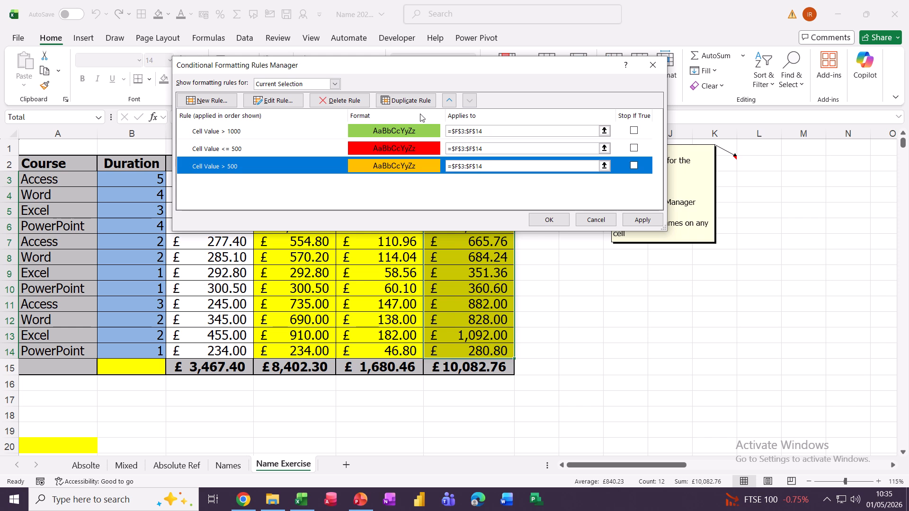
{"action": "left_click", "coordinate": [450, 101]}
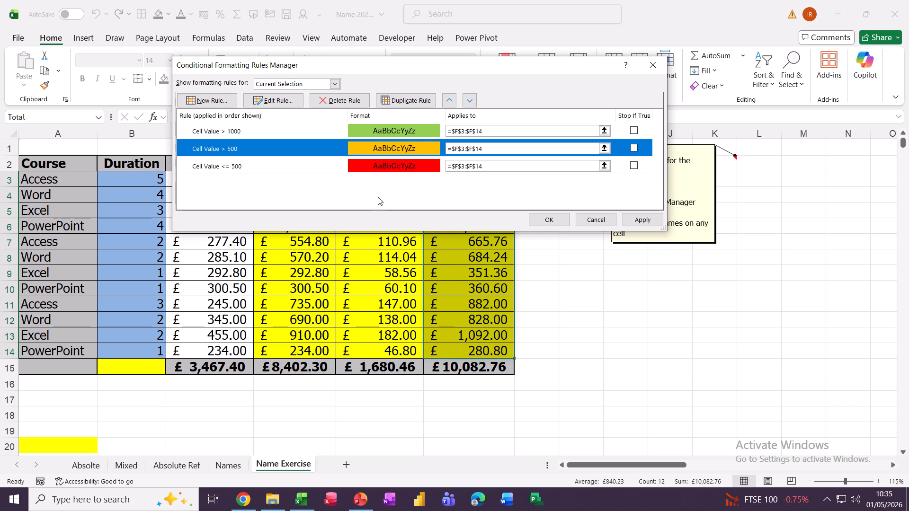
{"action": "left_click", "coordinate": [548, 221]}
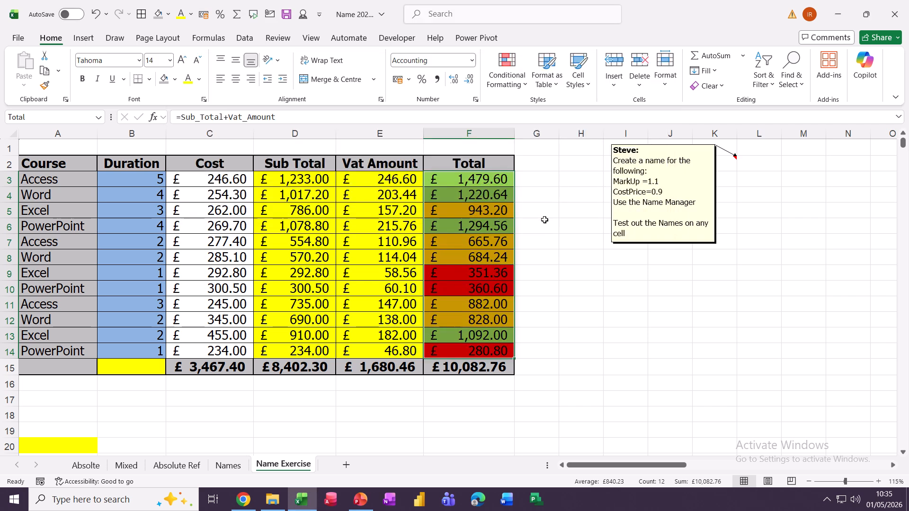
{"action": "left_click", "coordinate": [463, 242]}
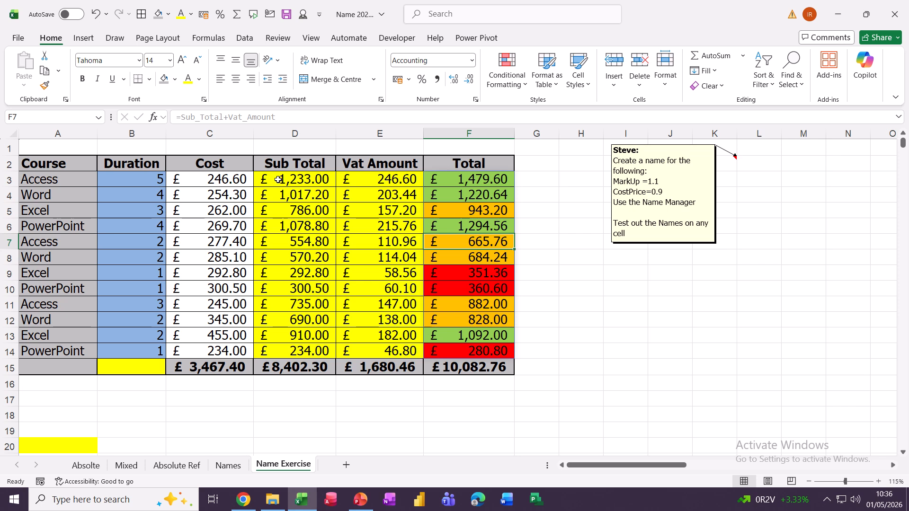
Apply the rimmed three-traffic-light icon set to the Sub Total cells D3:D14 and autofit column D
{"action": "left_click_drag", "start_coordinate": [279, 180], "coordinate": [295, 345]}
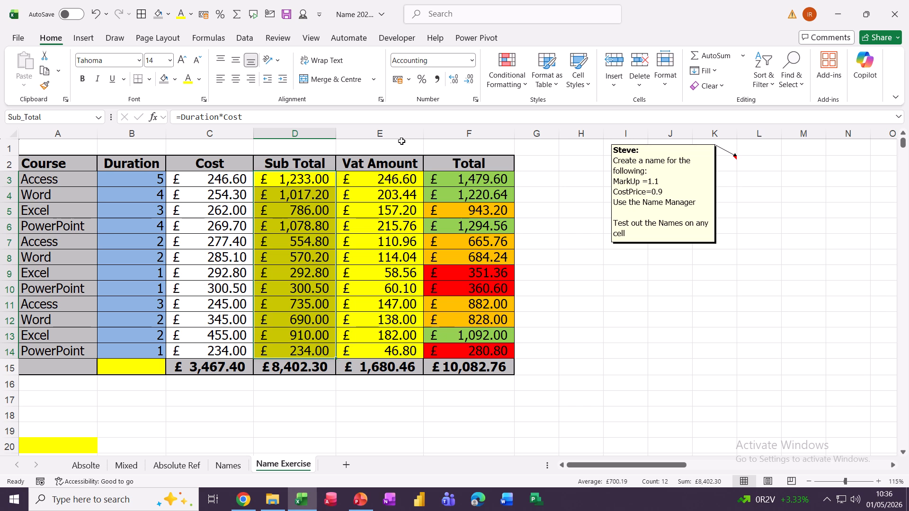
{"action": "left_click", "coordinate": [507, 74]}
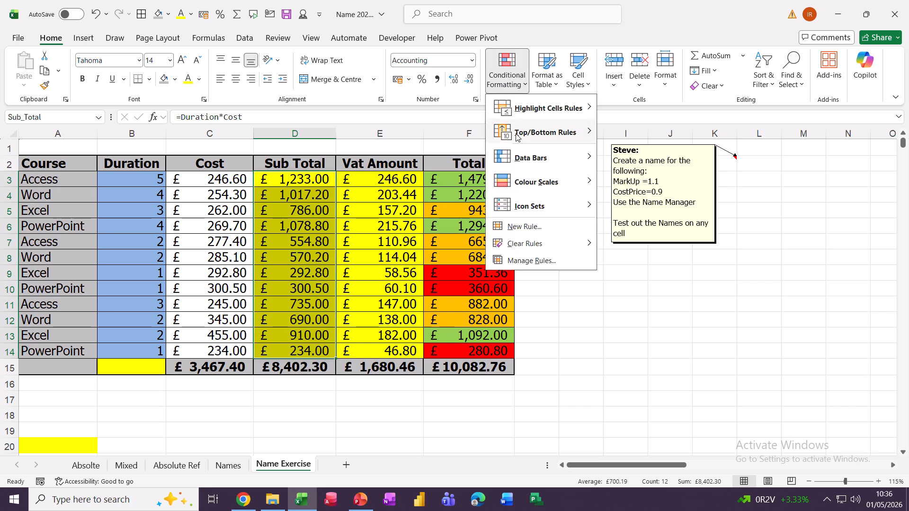
{"action": "mouse_move", "coordinate": [533, 205]}
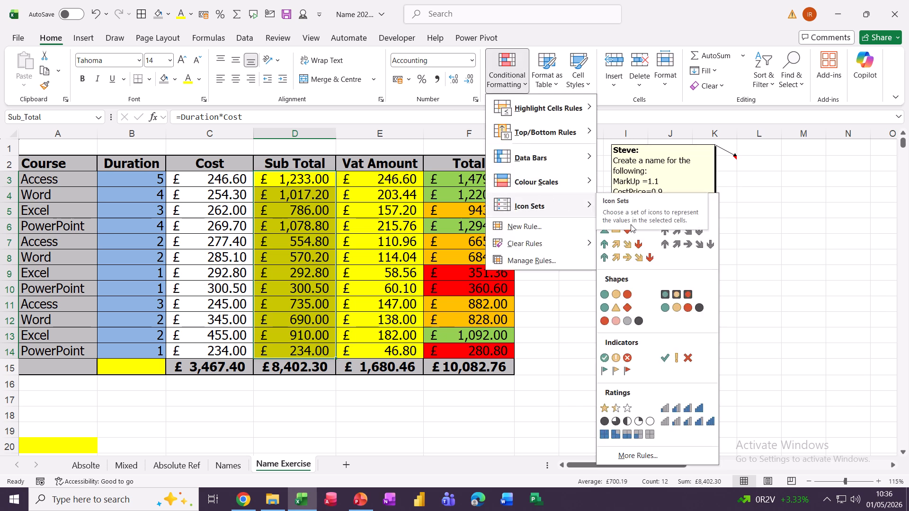
{"action": "left_click", "coordinate": [669, 298]}
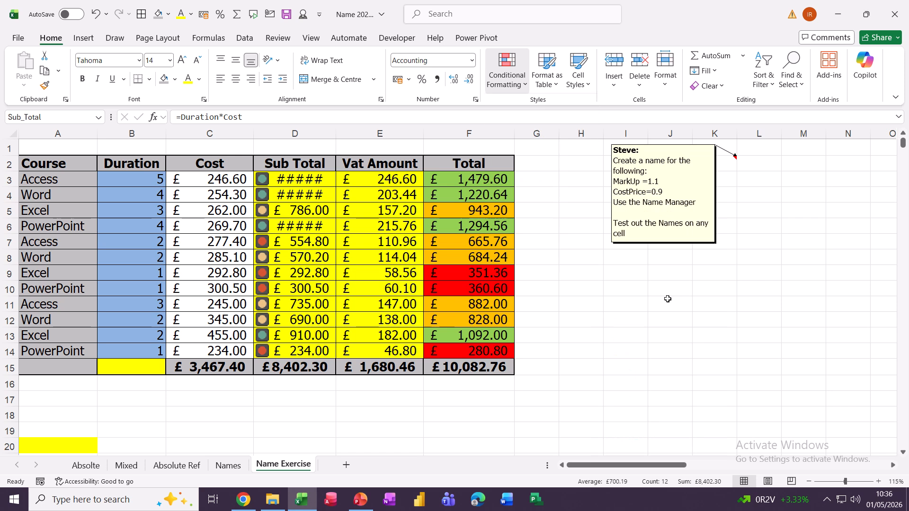
{"action": "double_click", "coordinate": [336, 137]}
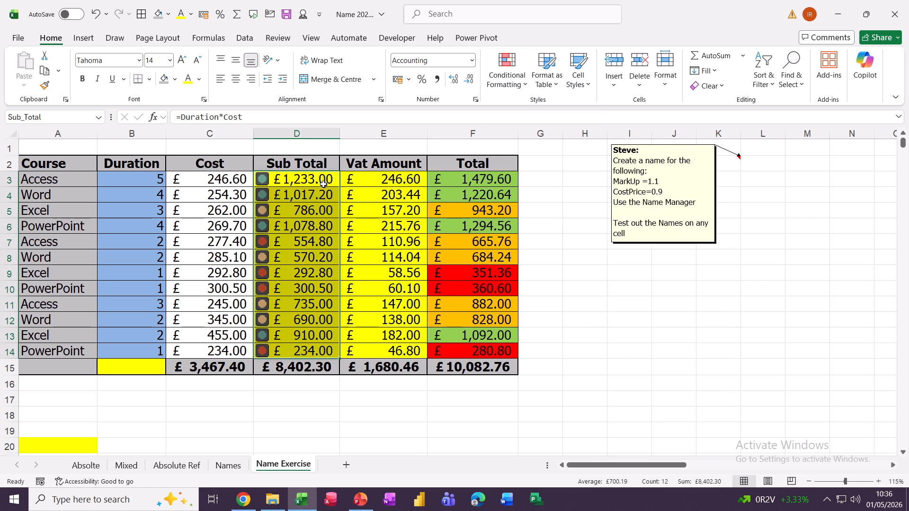
{"action": "left_click", "coordinate": [314, 209]}
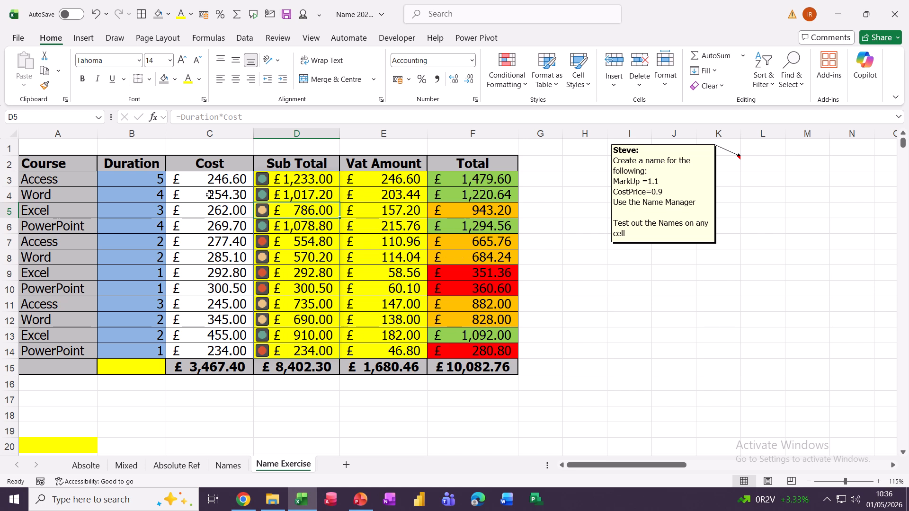
Test the Sub Total icons by setting the Access duration in B3 to 25 and back to 5
{"action": "left_click", "coordinate": [123, 182]}
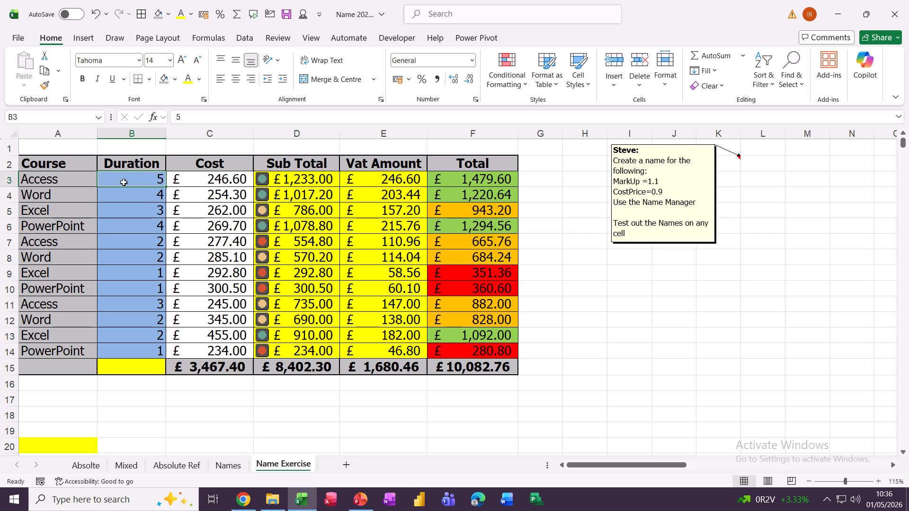
{"action": "type", "text": "25"}
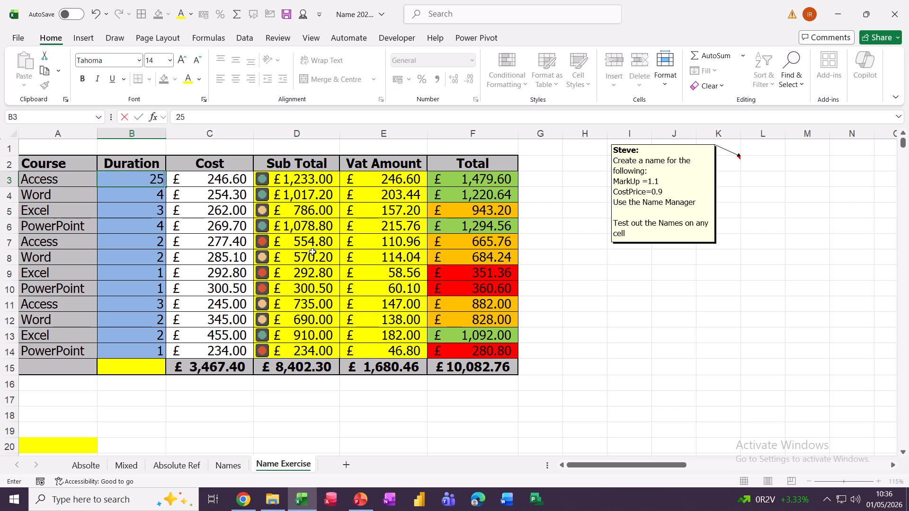
{"action": "key", "text": "Return"}
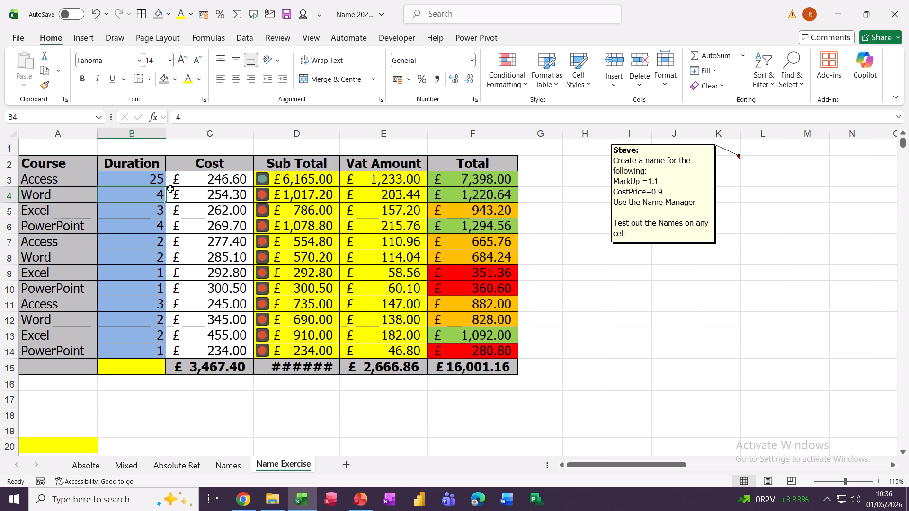
{"action": "left_click", "coordinate": [141, 181]}
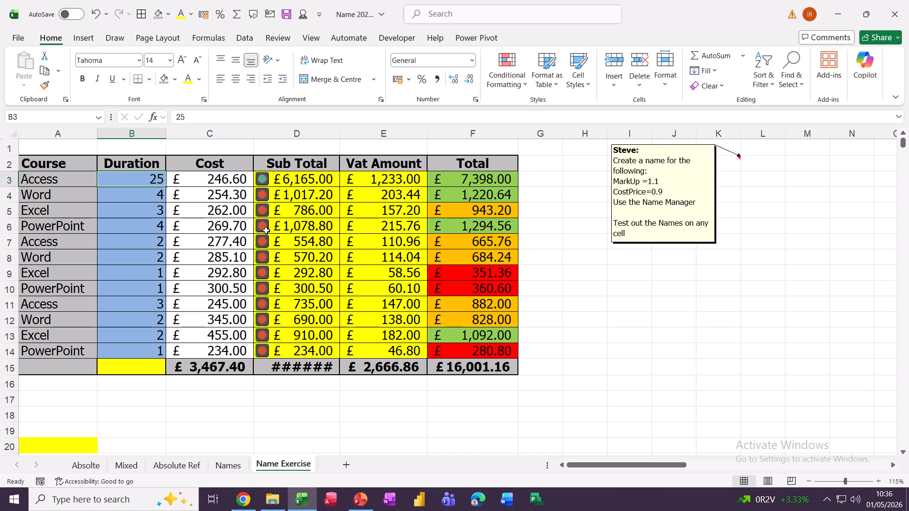
{"action": "type", "text": "5"}
{"action": "left_click", "coordinate": [304, 273]}
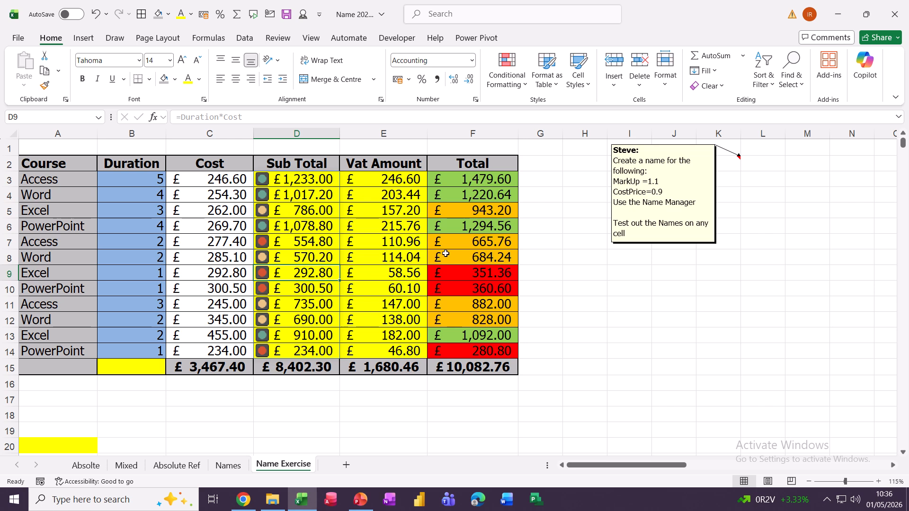
Edit the icon set rule on Sub Total cells D3:D14 so both icon thresholds use the Number type
{"action": "left_click_drag", "start_coordinate": [280, 181], "coordinate": [308, 351]}
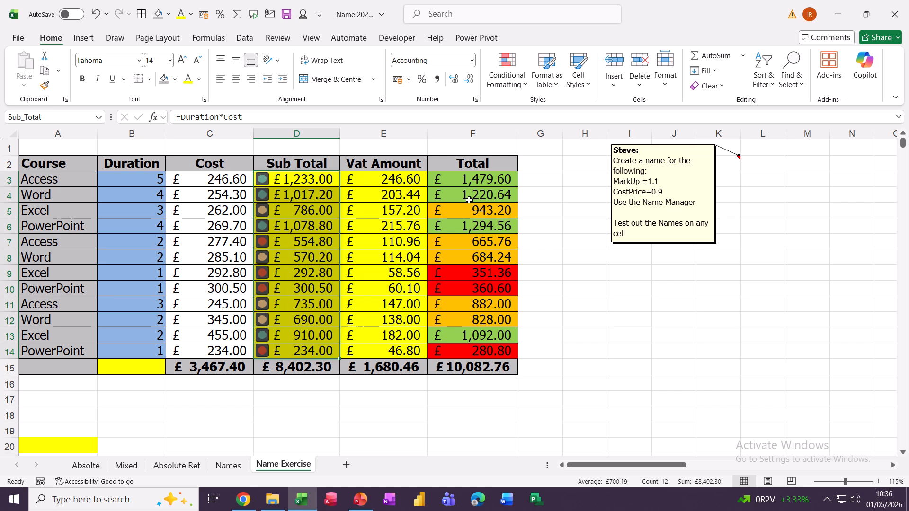
{"action": "left_click", "coordinate": [510, 76]}
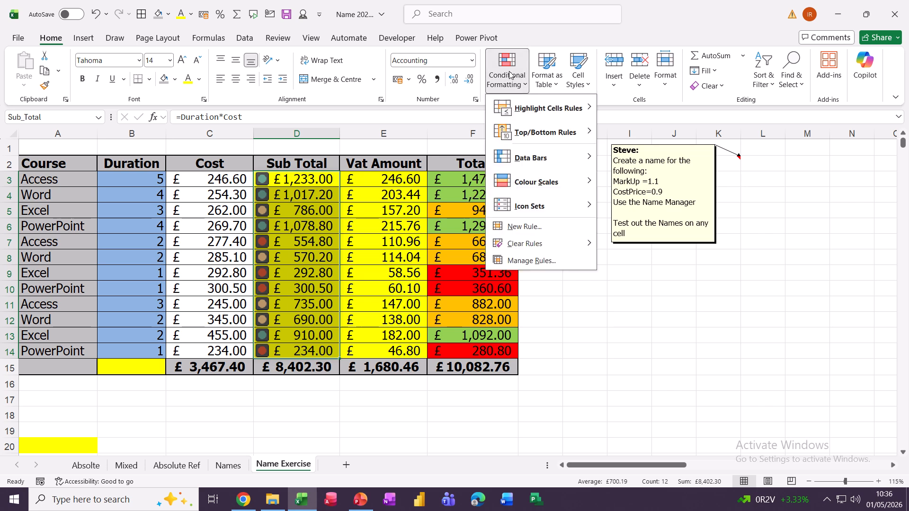
{"action": "left_click", "coordinate": [523, 262]}
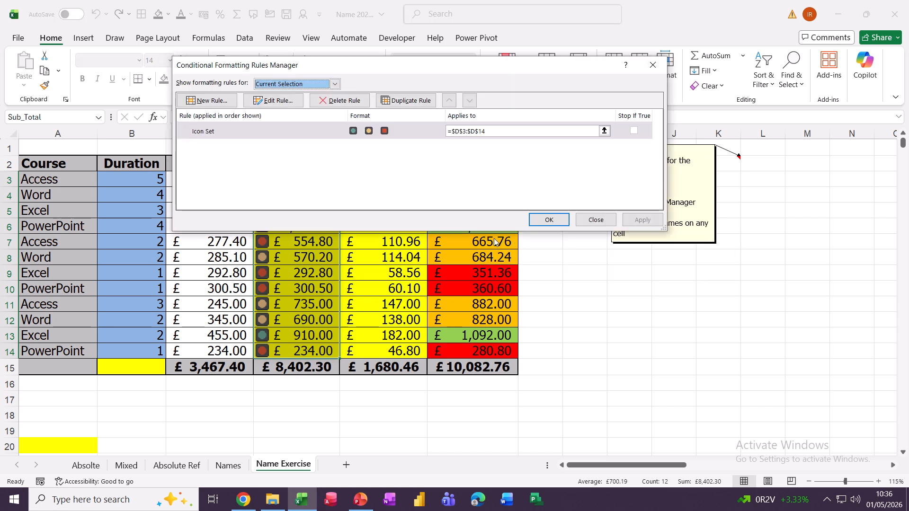
{"action": "left_click", "coordinate": [274, 103]}
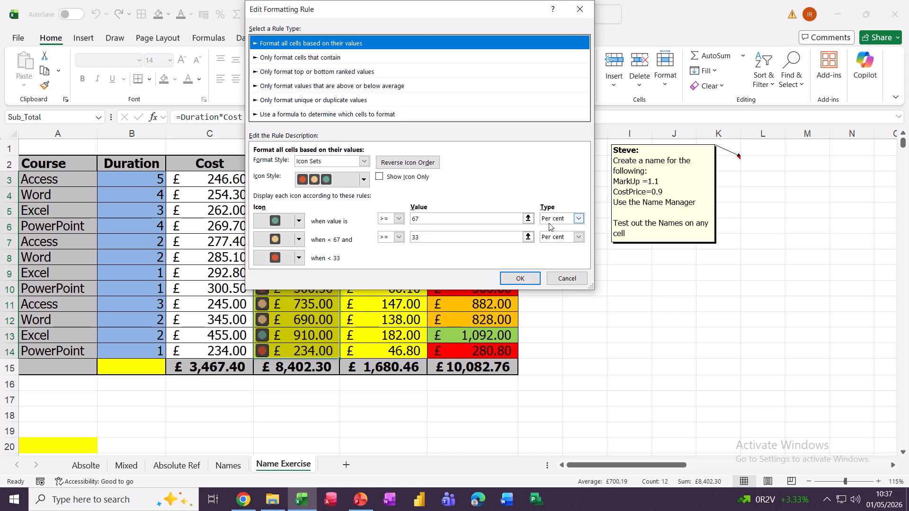
{"action": "left_click", "coordinate": [578, 218]}
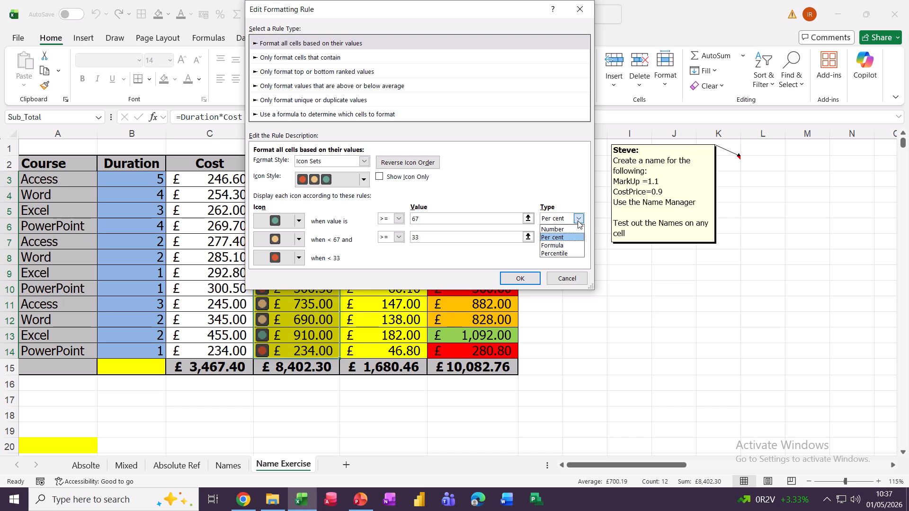
{"action": "left_click", "coordinate": [564, 229]}
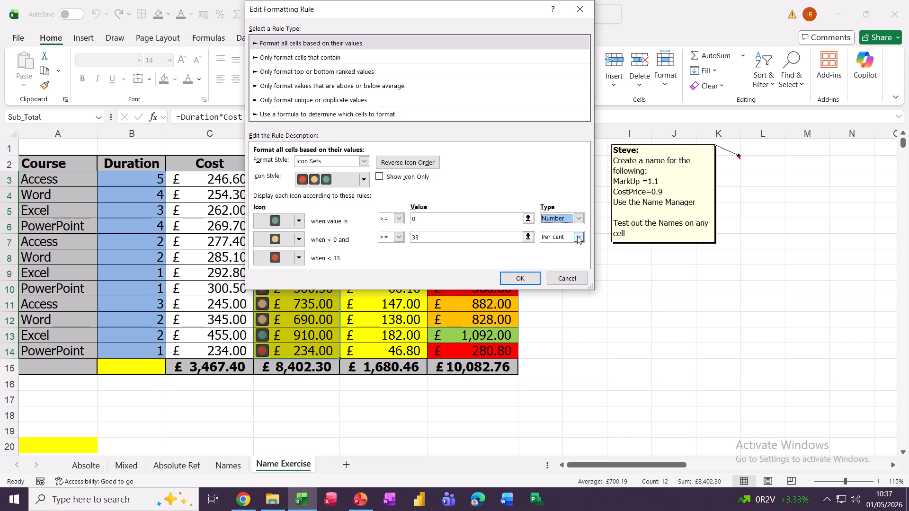
{"action": "left_click", "coordinate": [578, 237]}
{"action": "left_click", "coordinate": [560, 248]}
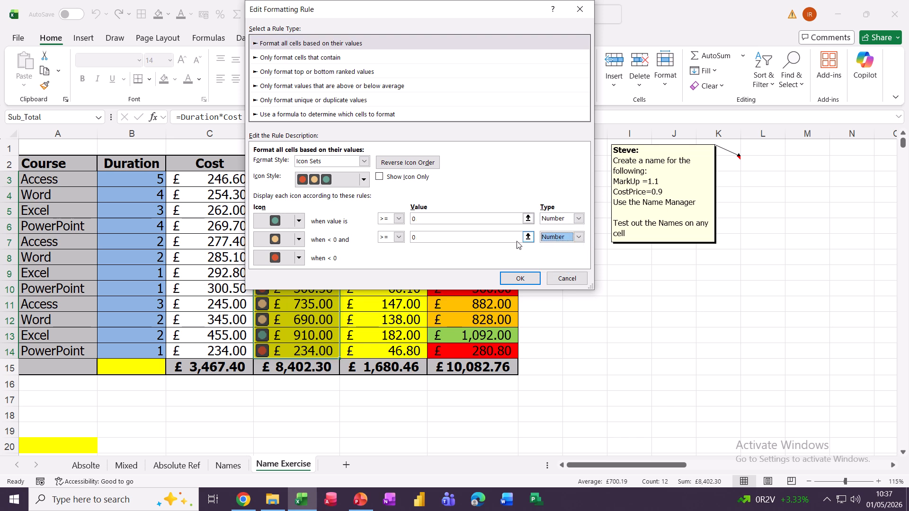
Set the Sub Total icon thresholds to >= 1000 for green and >= 500 for amber, and apply the rule
{"action": "left_click", "coordinate": [443, 221]}
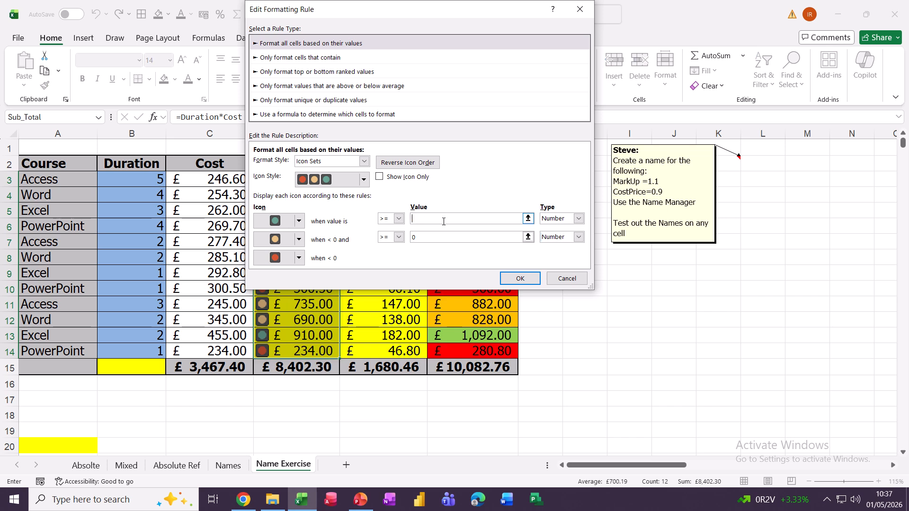
{"action": "type", "text": "1000"}
{"action": "left_click", "coordinate": [433, 237]}
{"action": "key", "text": "BackSpace"}
{"action": "type", "text": "500"}
{"action": "left_click", "coordinate": [446, 219]}
{"action": "left_click", "coordinate": [504, 282]}
{"action": "left_click", "coordinate": [544, 223]}
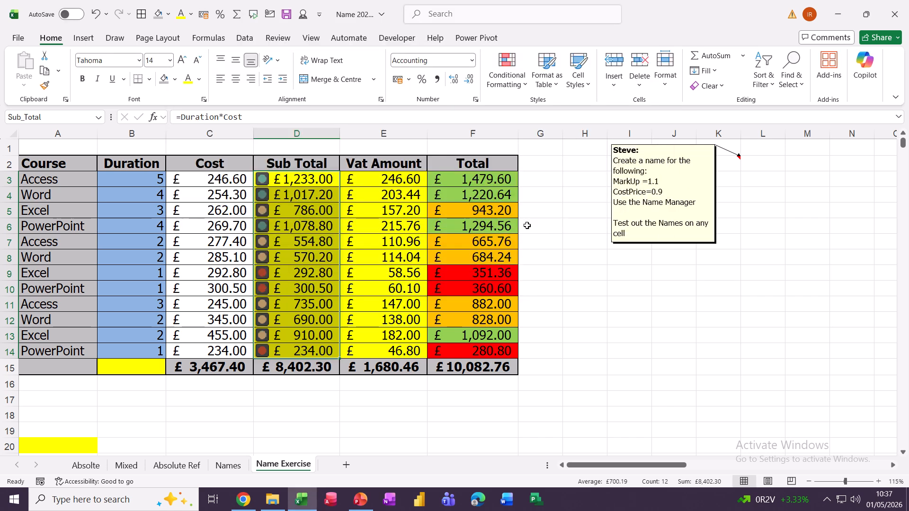
Delete the yellow instruction note attached to cell K2
{"action": "left_click", "coordinate": [308, 237]}
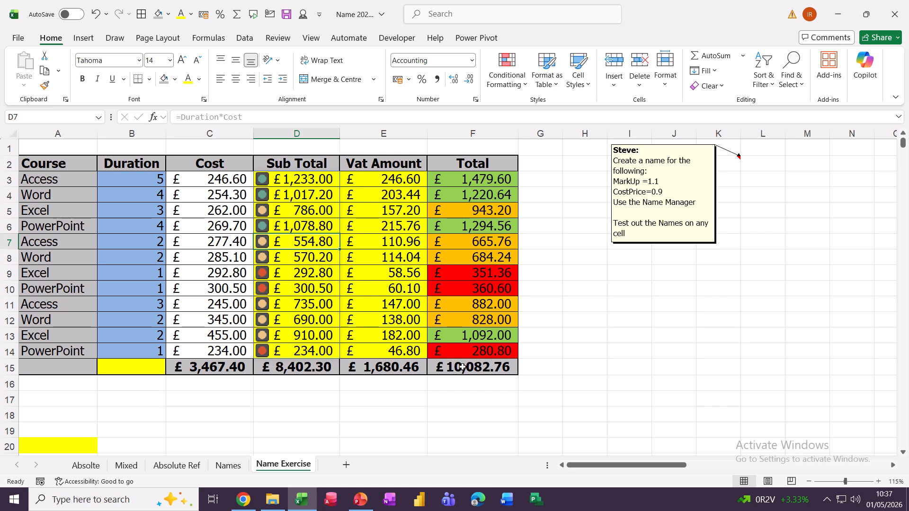
{"action": "left_click", "coordinate": [611, 243]}
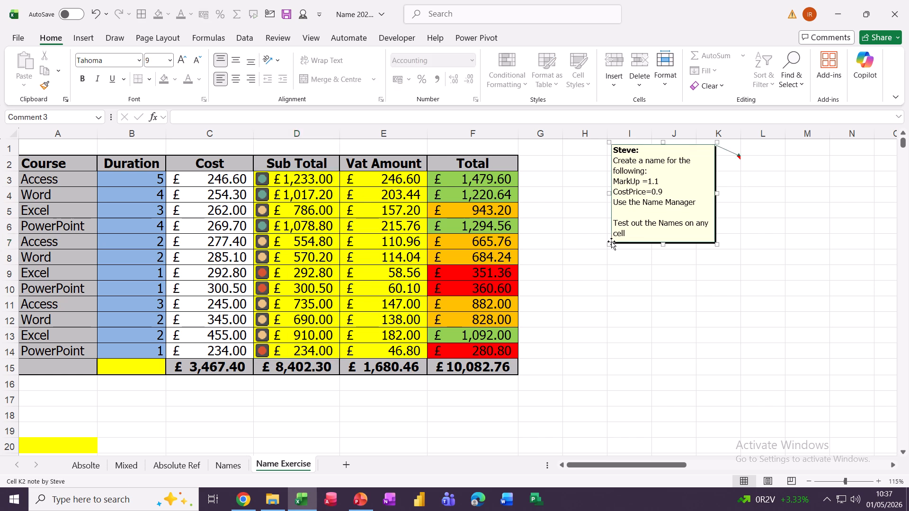
{"action": "key", "text": "Escape"}
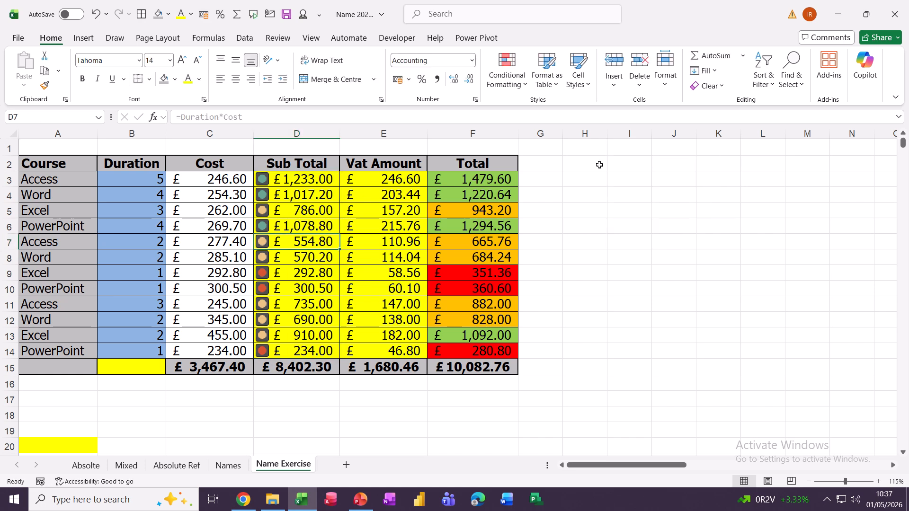
Enter 100 and 75 in H1:H2 and fill the series down to H4 with 50 and 25
{"action": "left_click", "coordinate": [583, 147]}
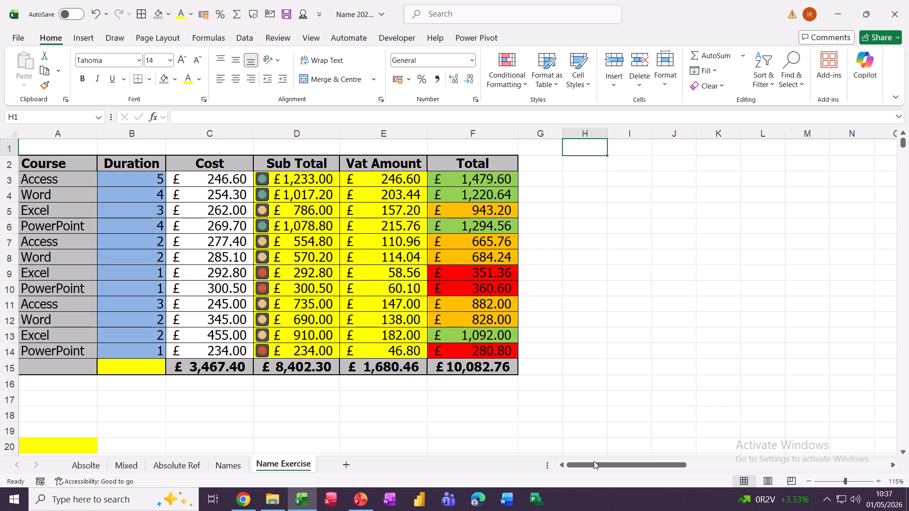
{"action": "left_click_drag", "start_coordinate": [594, 468], "coordinate": [629, 468]}
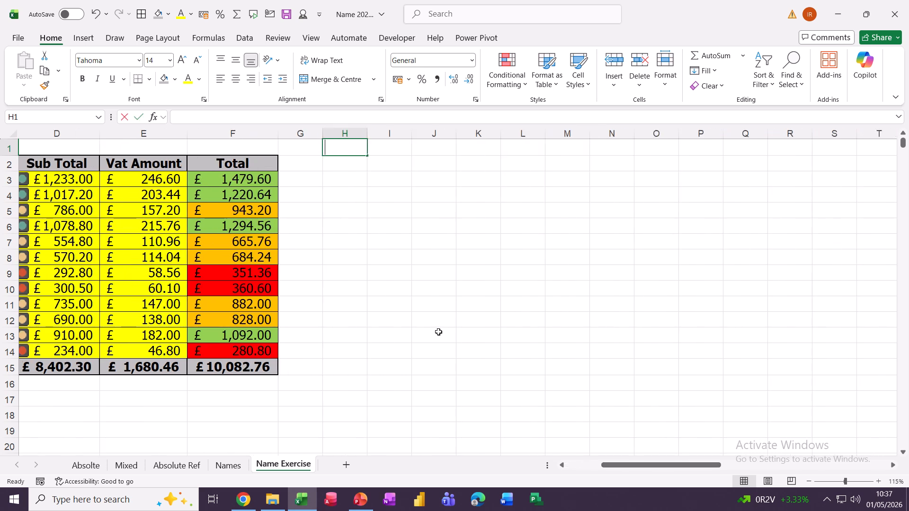
{"action": "type", "text": "100"}
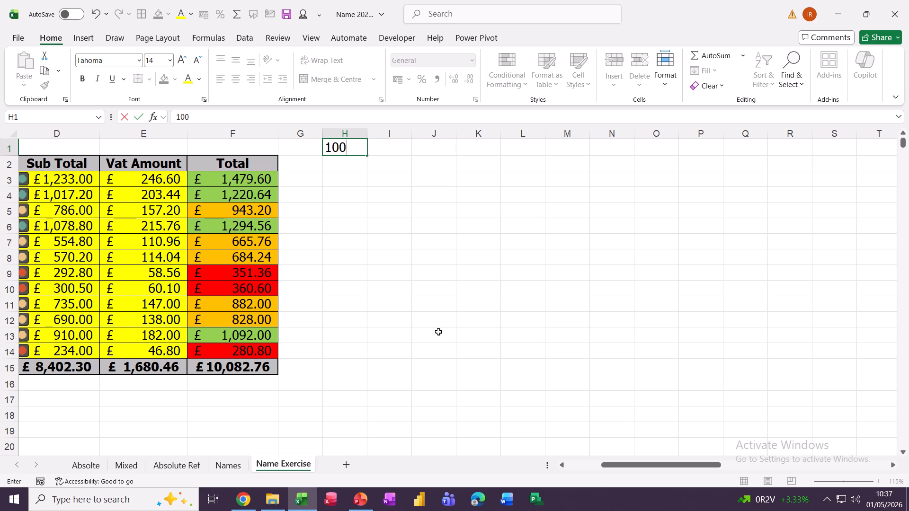
{"action": "key", "text": "Return"}
{"action": "type", "text": "75"}
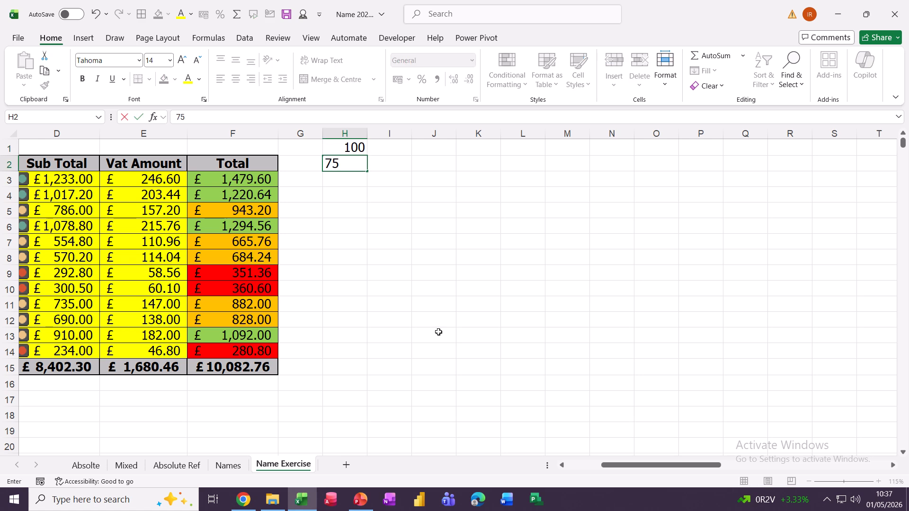
{"action": "left_click", "coordinate": [448, 288]}
{"action": "left_click_drag", "start_coordinate": [347, 148], "coordinate": [369, 203]}
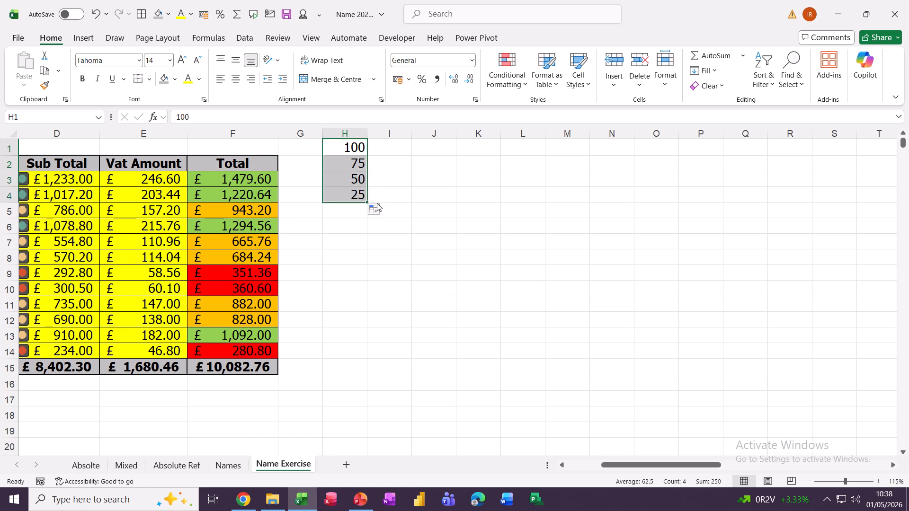
Enter the formula =H1 in I1 and fill it down to I4
{"action": "left_click", "coordinate": [386, 149]}
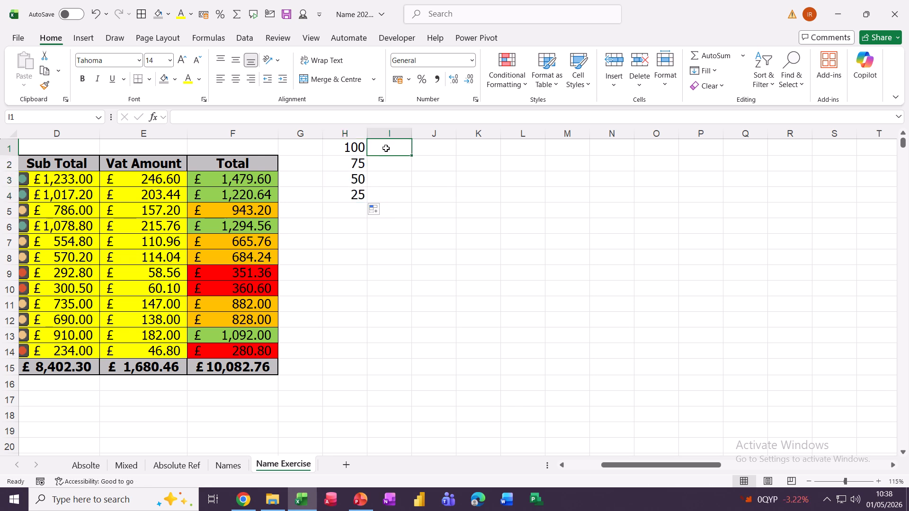
{"action": "type", "text": "="}
{"action": "left_click", "coordinate": [348, 147]}
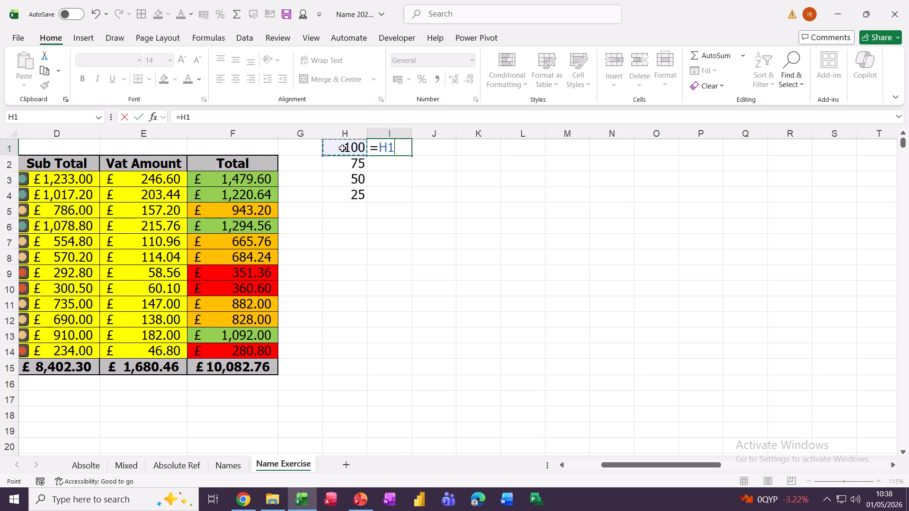
{"action": "left_click", "coordinate": [139, 117]}
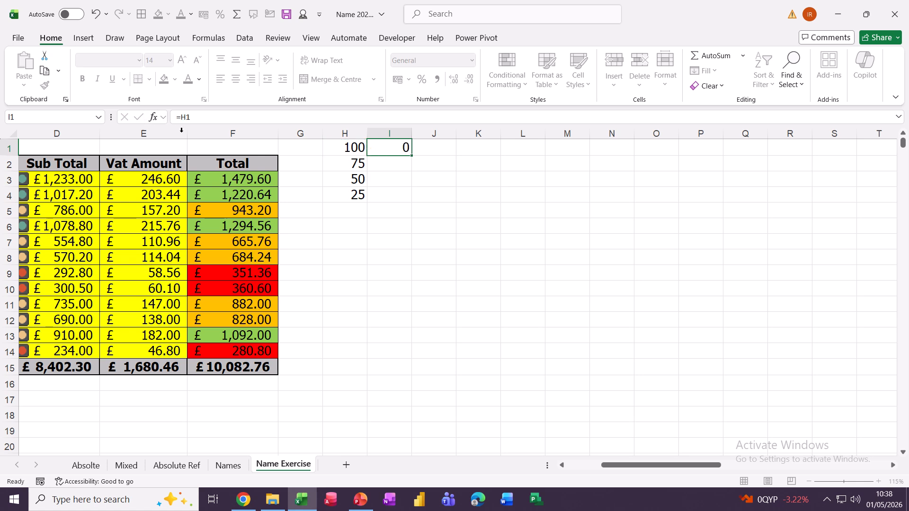
{"action": "double_click", "coordinate": [414, 156]}
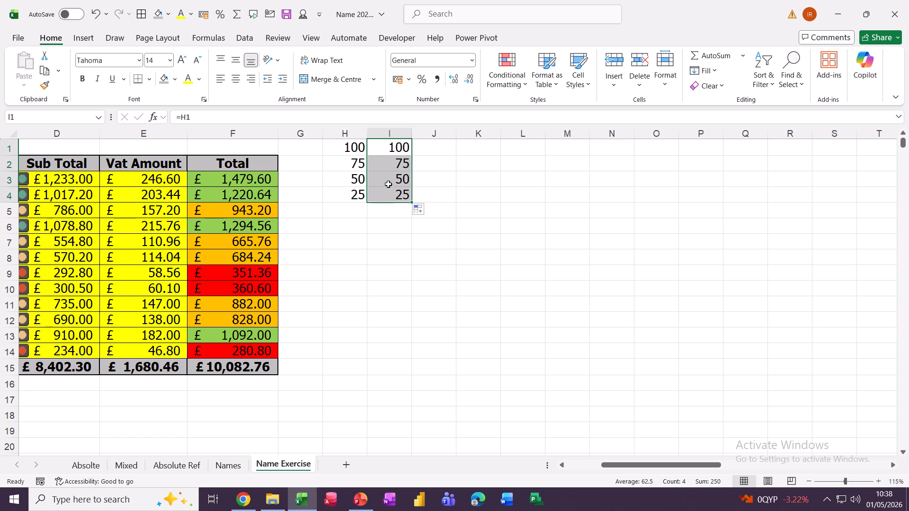
Apply solid-fill green data bars to cells I1:I4
{"action": "left_click", "coordinate": [506, 66]}
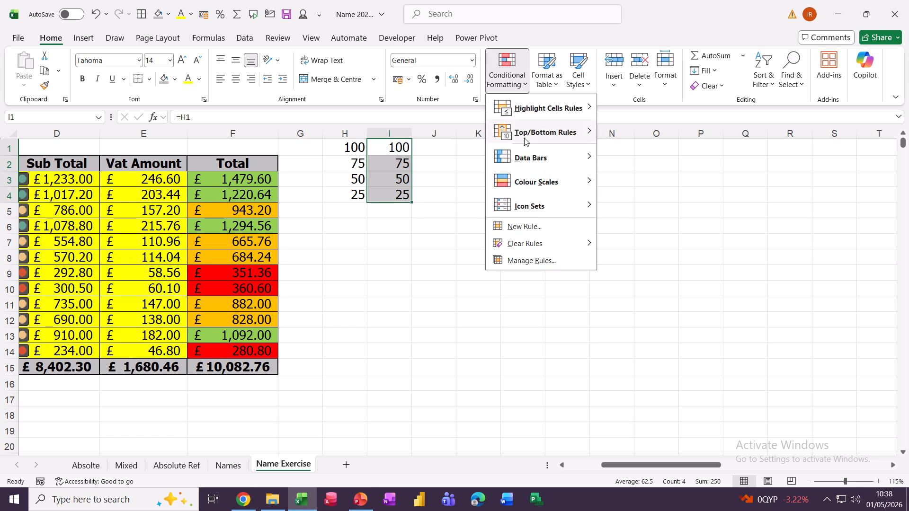
{"action": "mouse_move", "coordinate": [521, 161]}
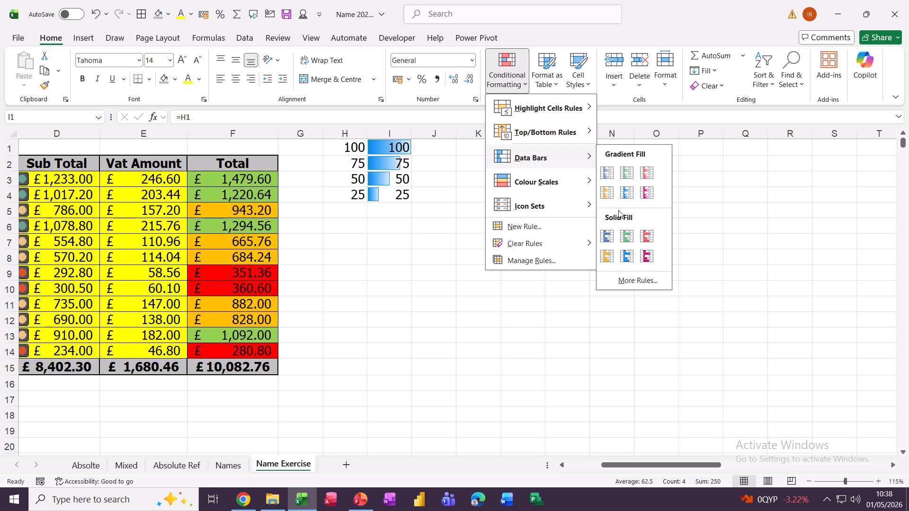
{"action": "left_click", "coordinate": [626, 237]}
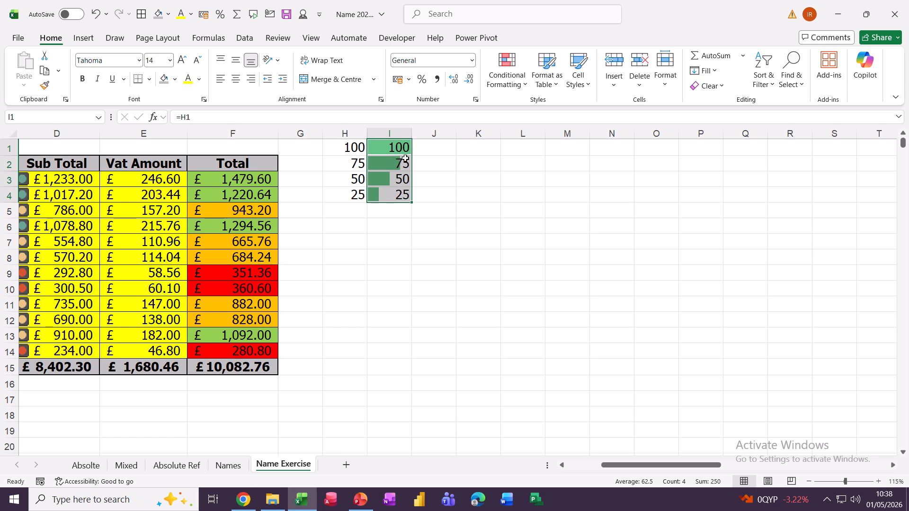
Edit the data bar rule on I1:I4 to show only the bars, and apply it
{"action": "left_click", "coordinate": [503, 76]}
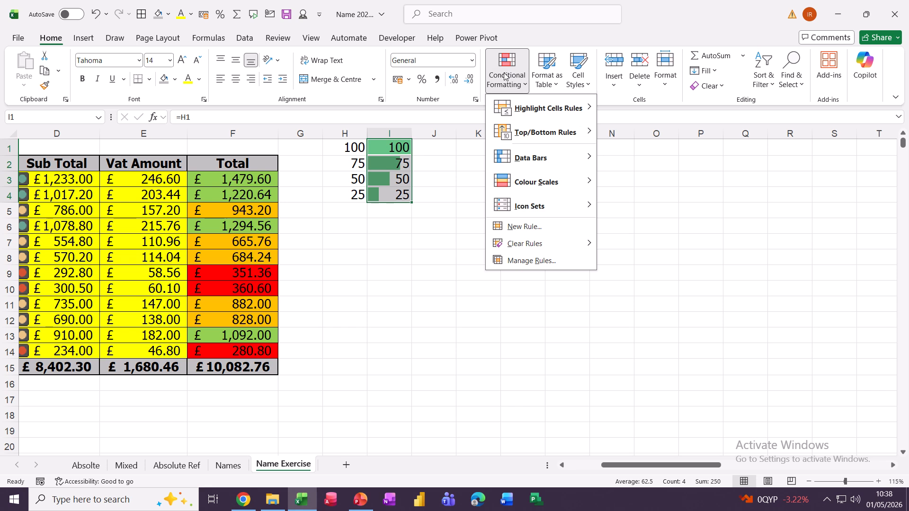
{"action": "left_click", "coordinate": [512, 261]}
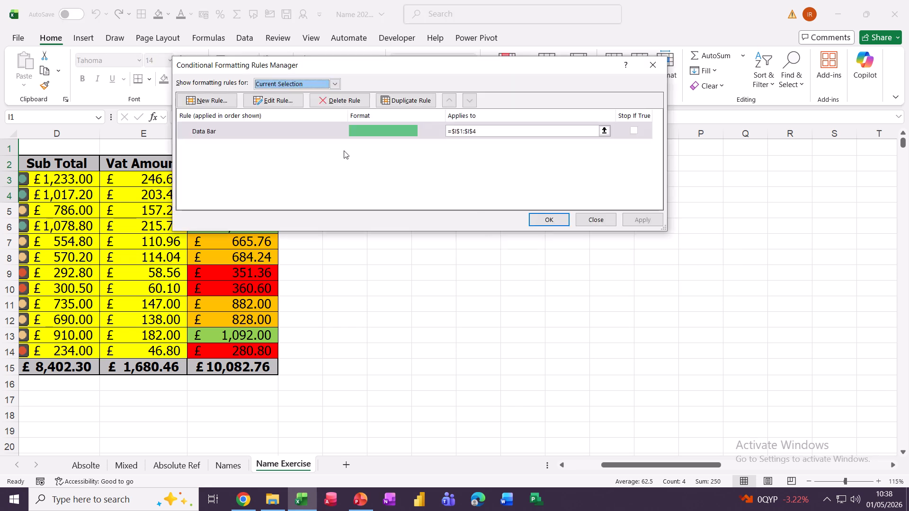
{"action": "left_click", "coordinate": [274, 104]}
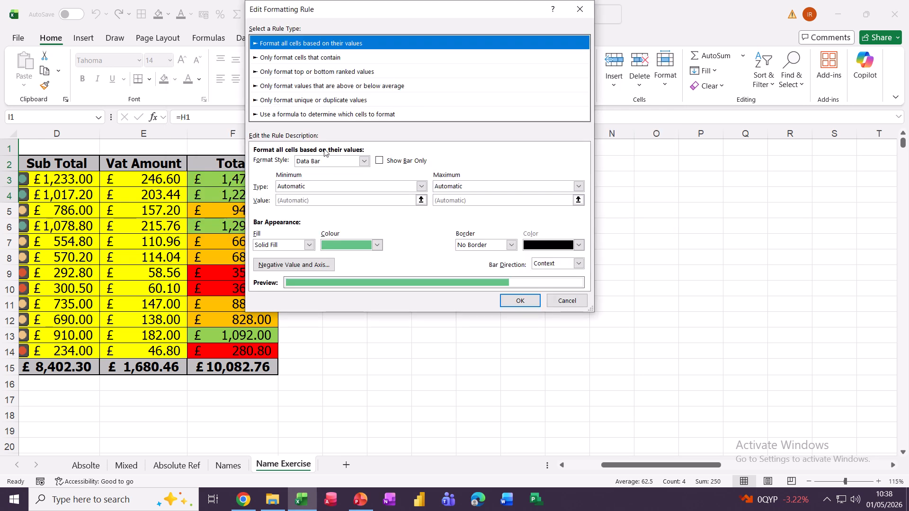
{"action": "left_click", "coordinate": [379, 161]}
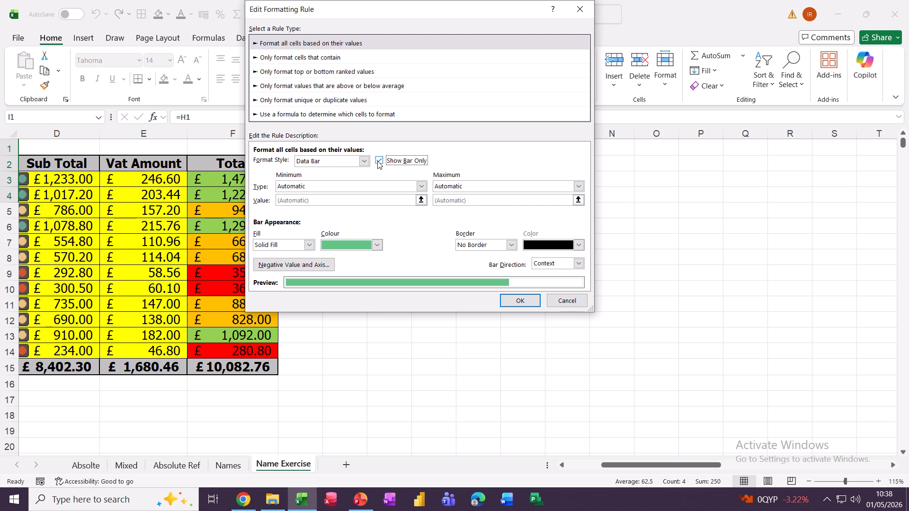
{"action": "left_click", "coordinate": [513, 302]}
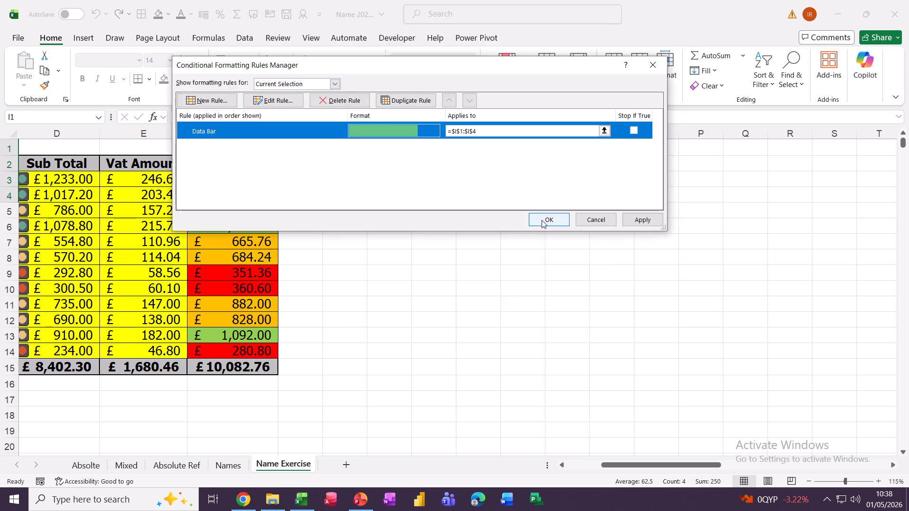
{"action": "left_click", "coordinate": [543, 223]}
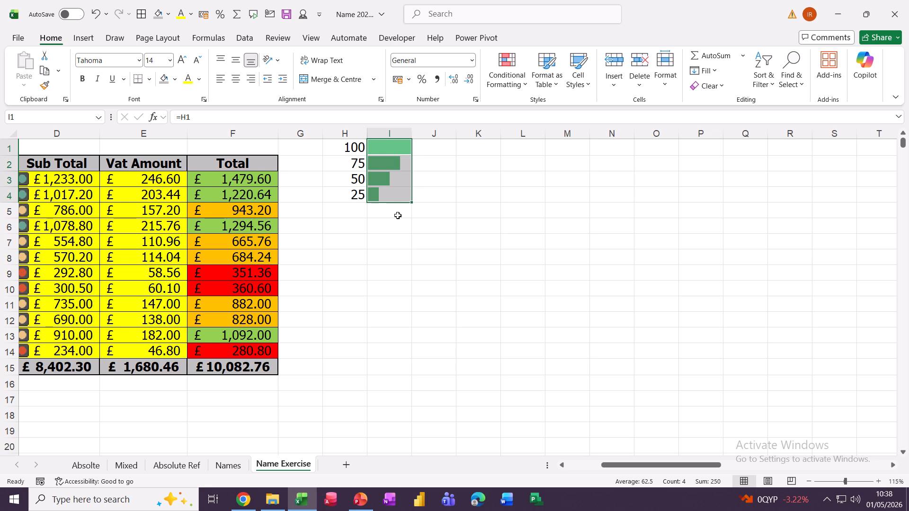
Change the value in H1 to 50 to test how the data bars respond
{"action": "left_click", "coordinate": [337, 145]}
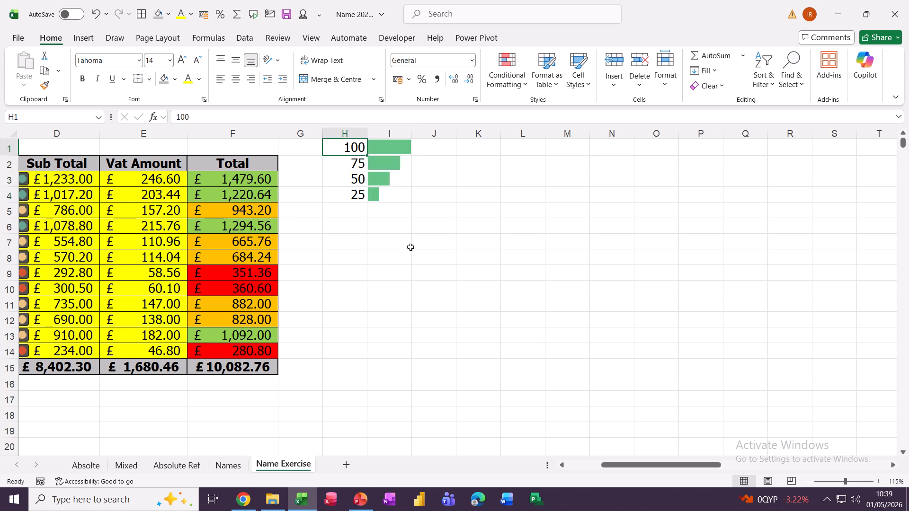
{"action": "type", "text": "50"}
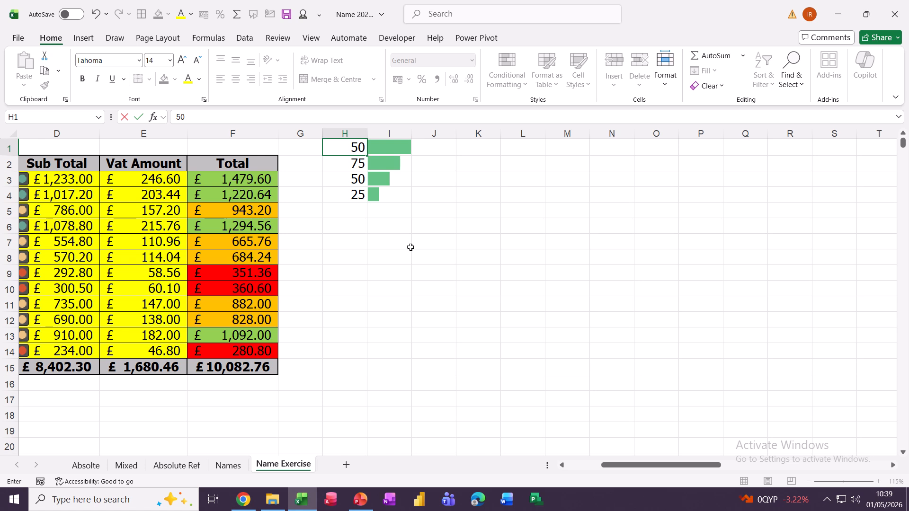
{"action": "key", "text": "Return"}
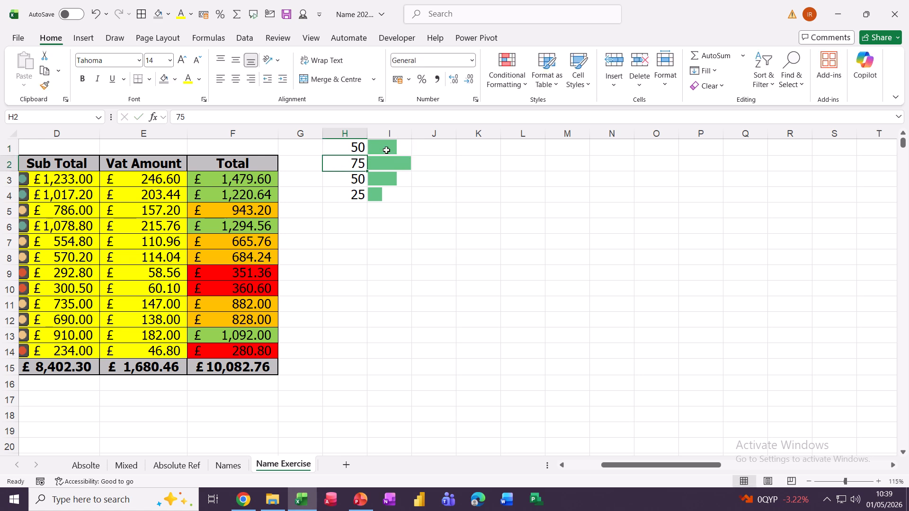
Edit the data bar rule on I1:I4 and set its minimum type to Number with value 0
{"action": "left_click_drag", "start_coordinate": [385, 149], "coordinate": [388, 190]}
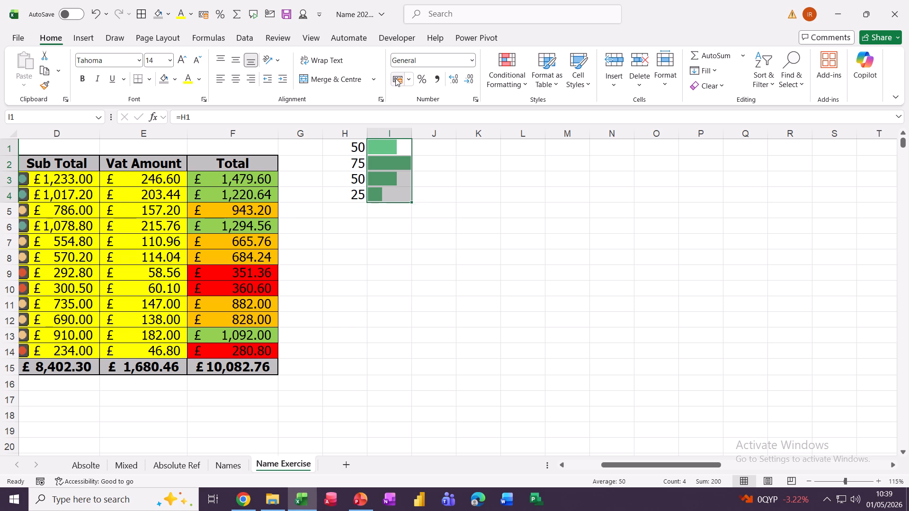
{"action": "left_click", "coordinate": [502, 66]}
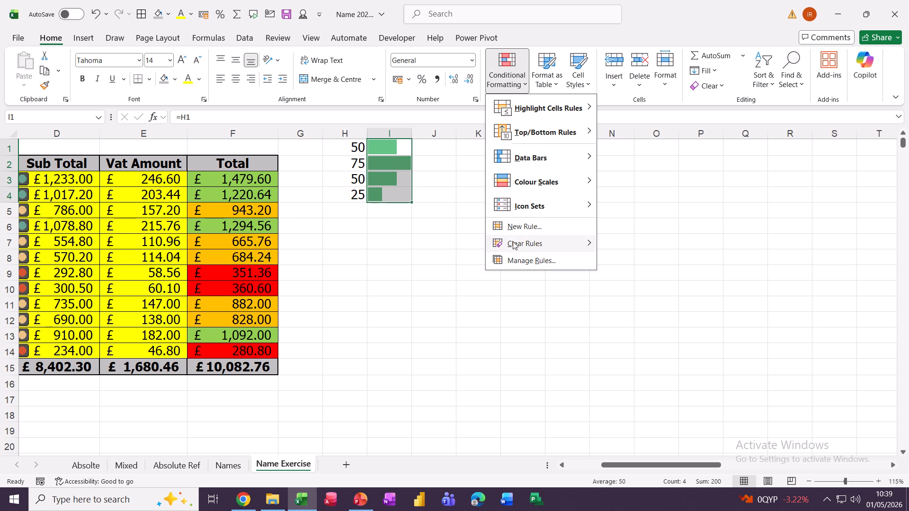
{"action": "left_click", "coordinate": [526, 261]}
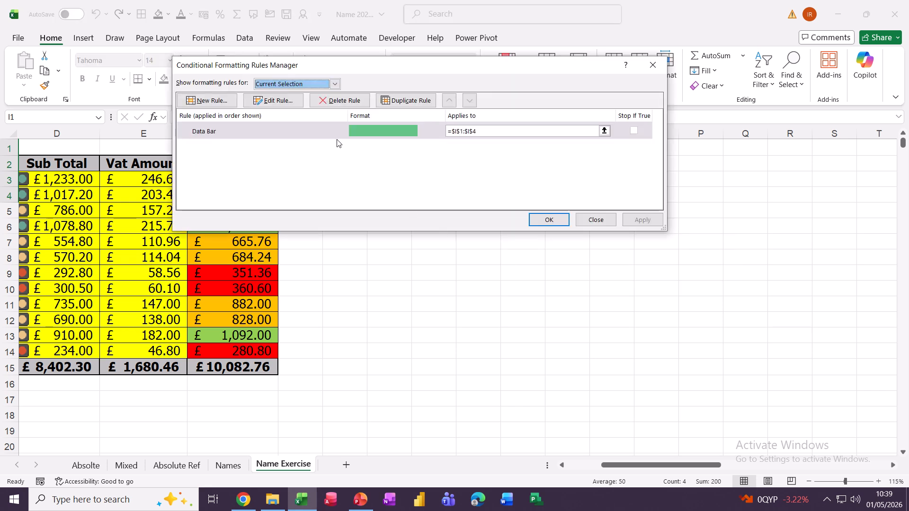
{"action": "left_click", "coordinate": [285, 103]}
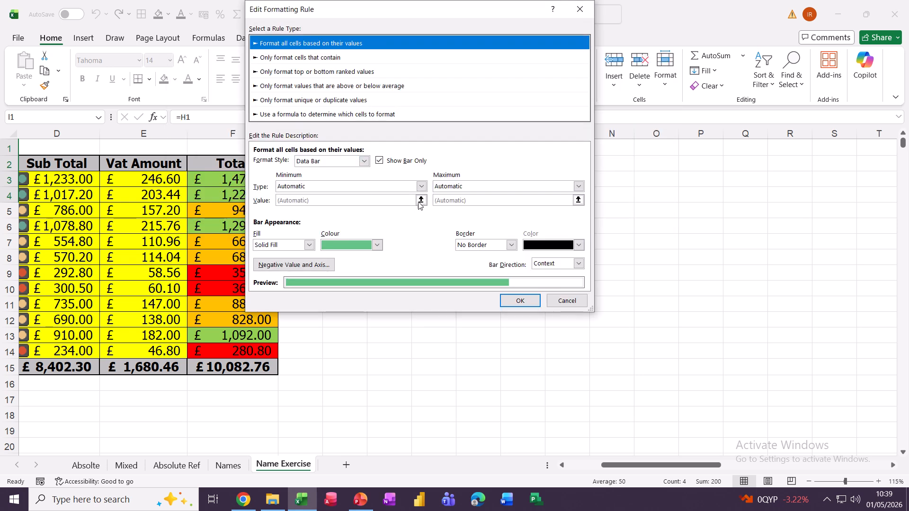
{"action": "left_click", "coordinate": [421, 186]}
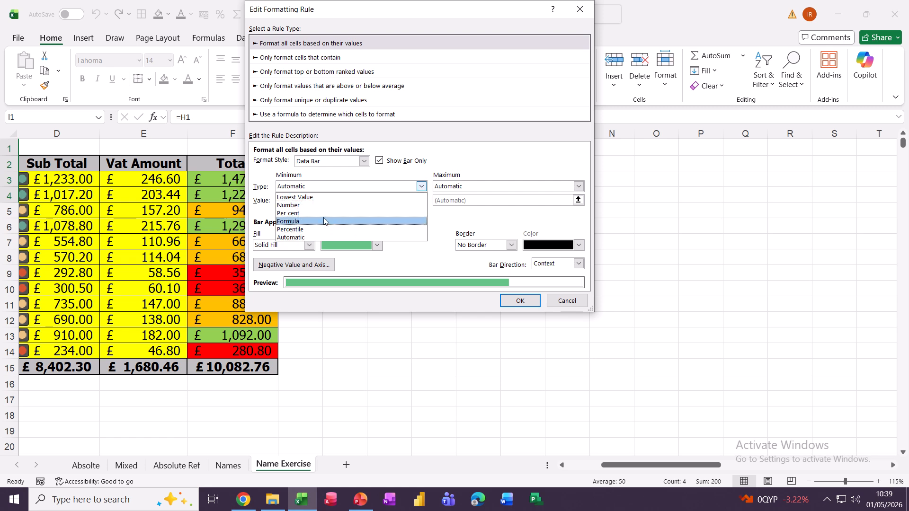
{"action": "left_click", "coordinate": [338, 205]}
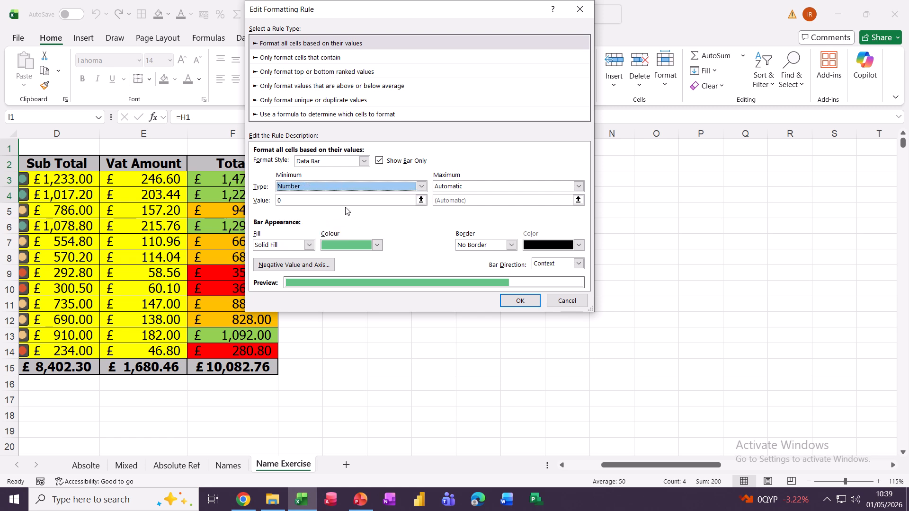
Set the data bar rule's maximum to the Number type with value 100 and apply the edited rule
{"action": "left_click", "coordinate": [579, 186]}
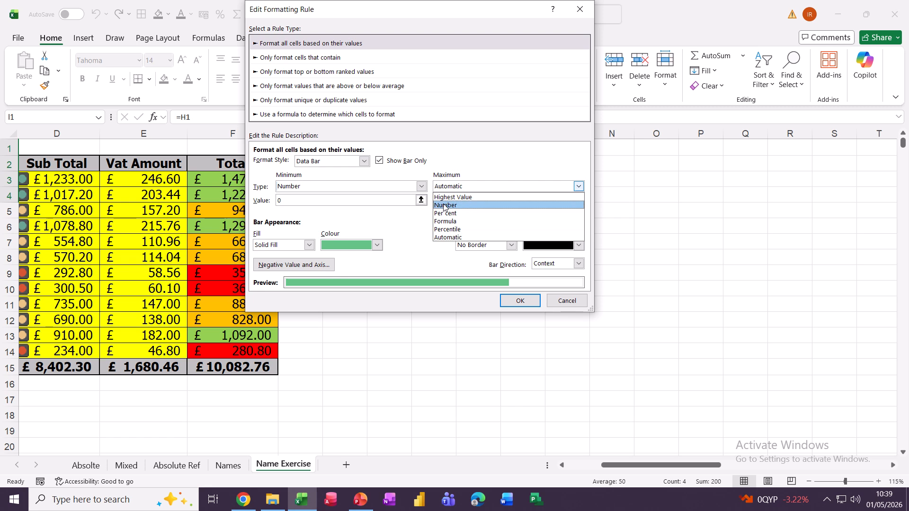
{"action": "left_click", "coordinate": [444, 205]}
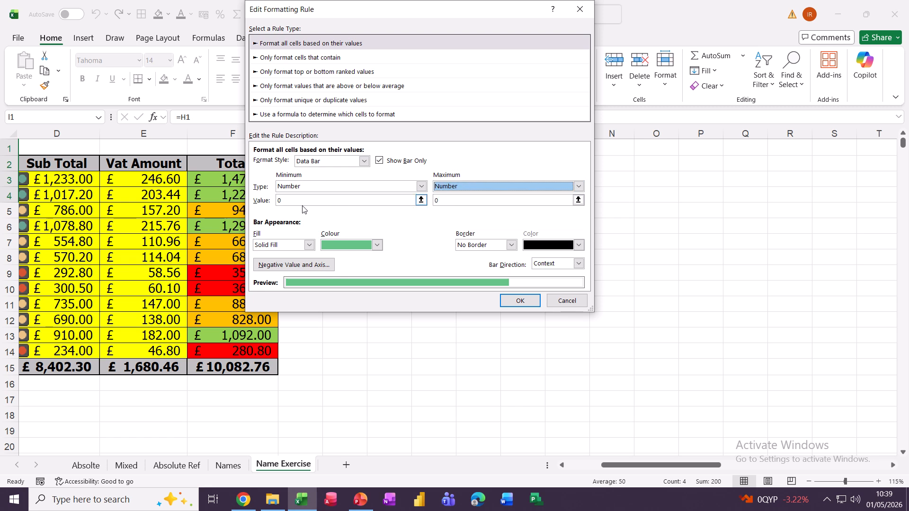
{"action": "left_click", "coordinate": [443, 200]}
{"action": "key", "text": "BackSpace"}
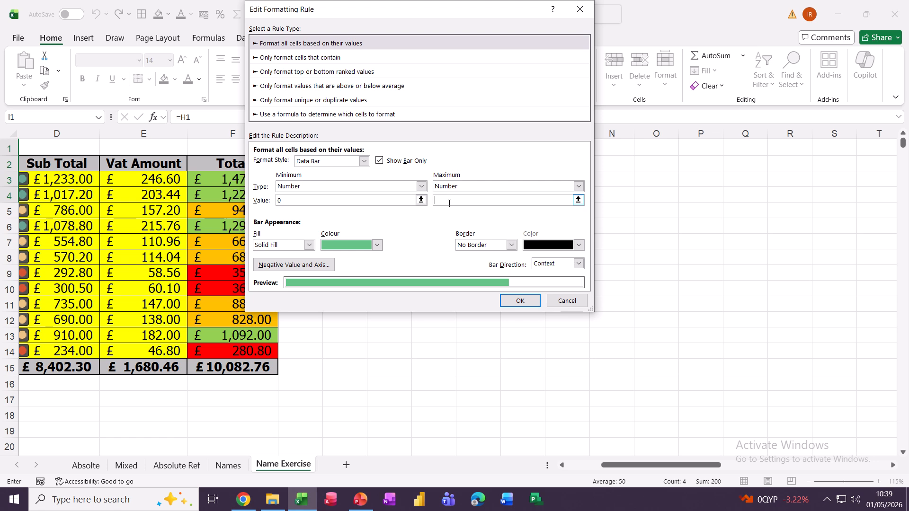
{"action": "type", "text": "100"}
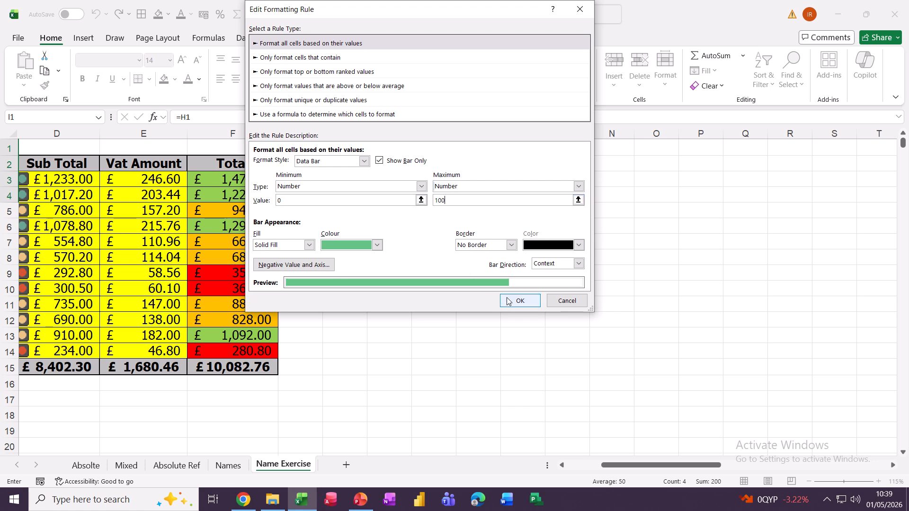
{"action": "left_click", "coordinate": [519, 301]}
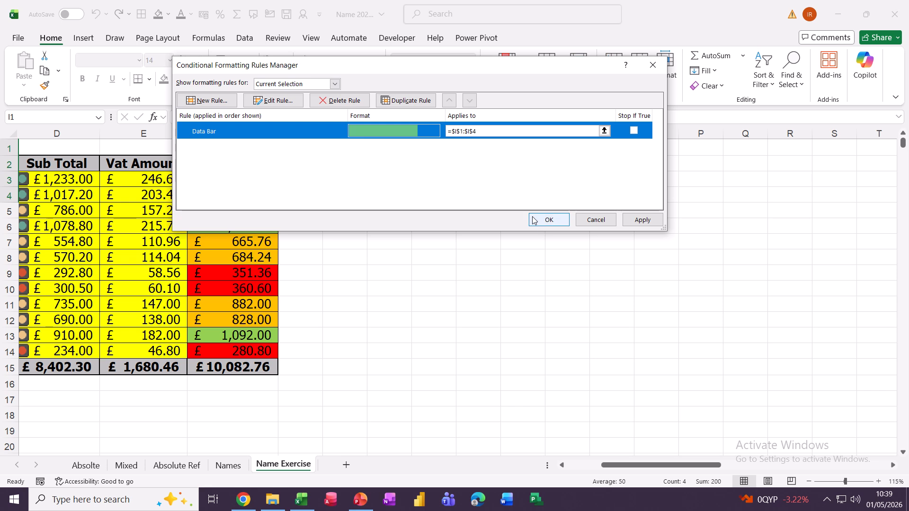
{"action": "left_click", "coordinate": [548, 221]}
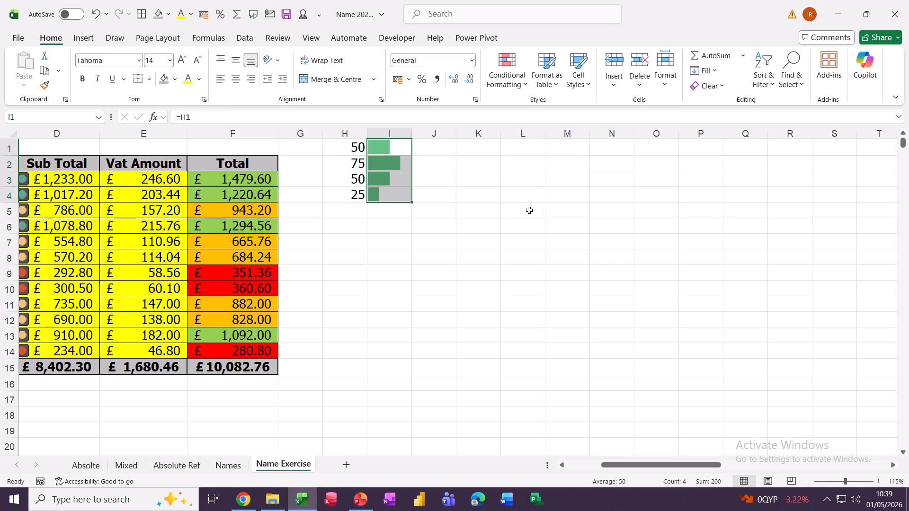
{"action": "left_click", "coordinate": [407, 179]}
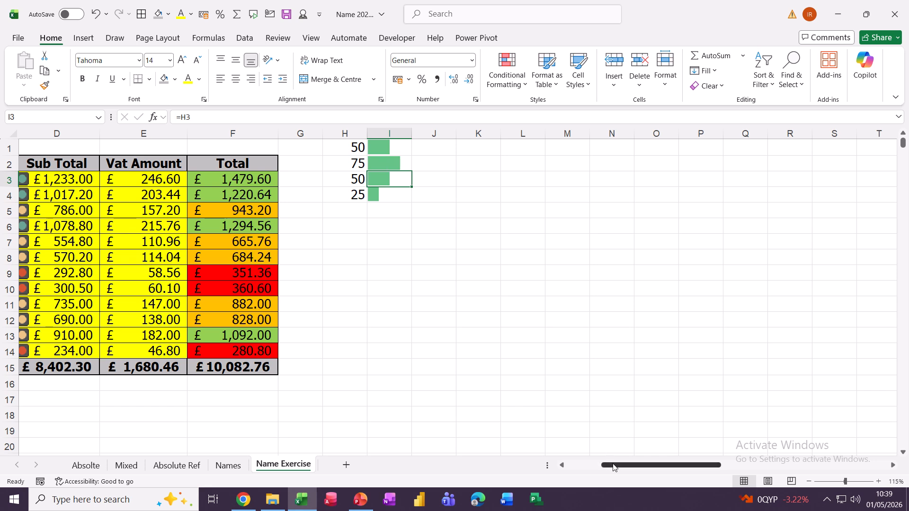
Enter the formula =TODAY() in the yellow cell A20 below the course table
{"action": "left_click_drag", "start_coordinate": [613, 468], "coordinate": [579, 468]}
{"action": "scroll", "coordinate": [289, 333], "scroll_direction": "down", "scroll_amount": 4}
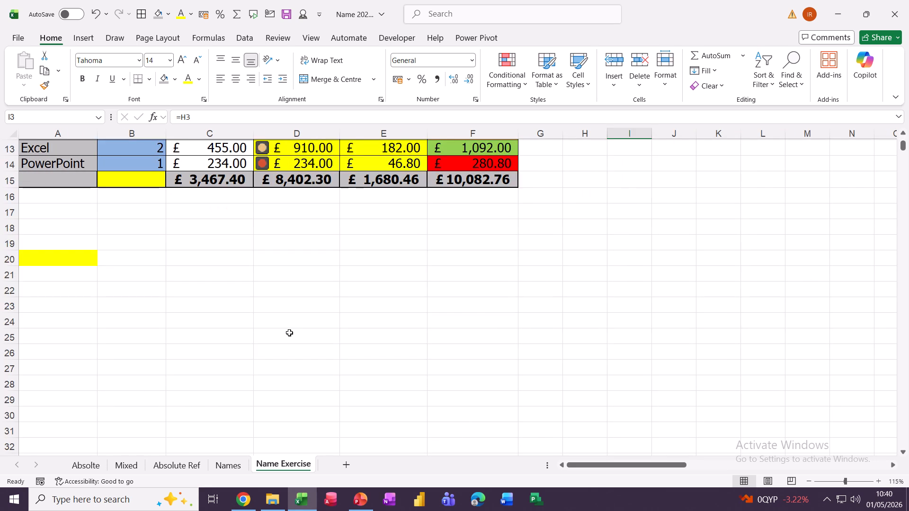
{"action": "scroll", "coordinate": [264, 320], "scroll_direction": "down", "scroll_amount": 1}
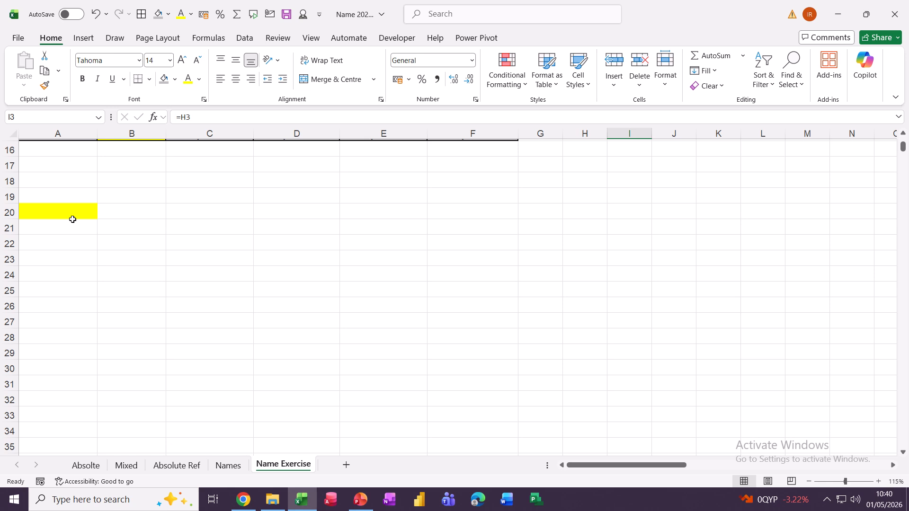
{"action": "left_click", "coordinate": [34, 211]}
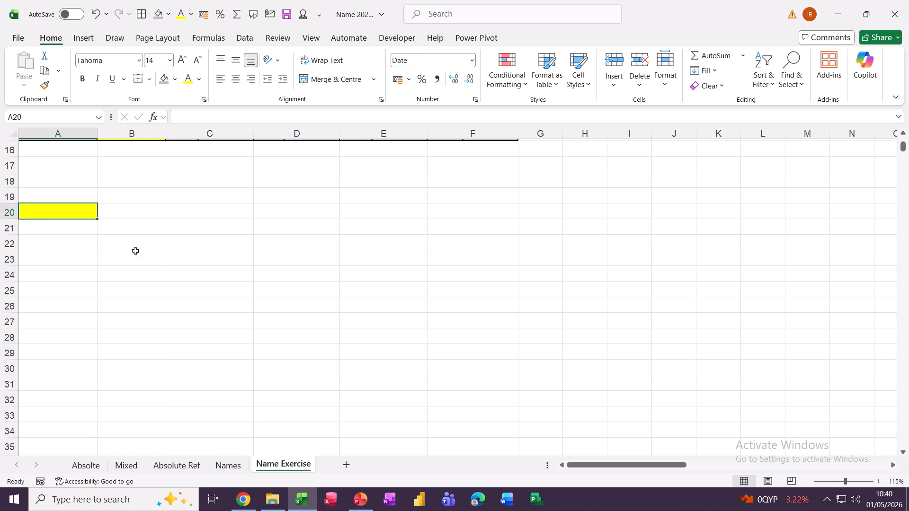
{"action": "type", "text": "="}
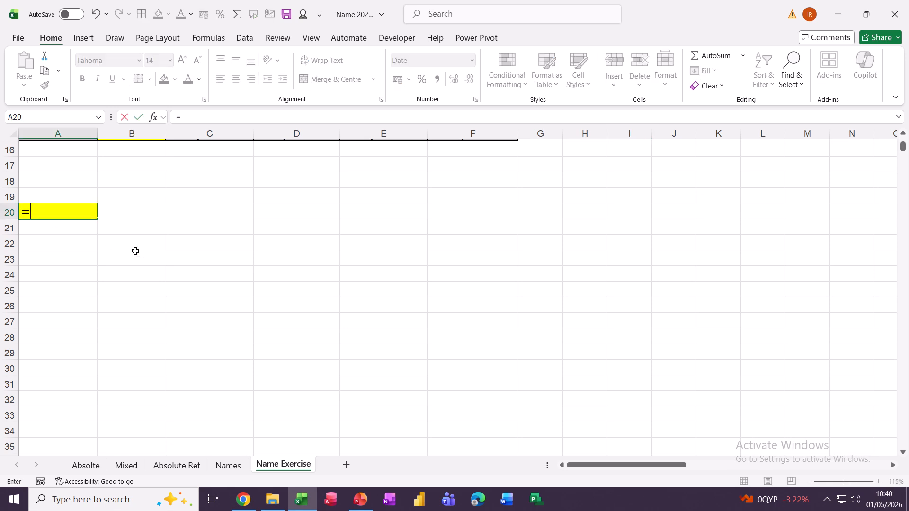
{"action": "type", "text": "today"}
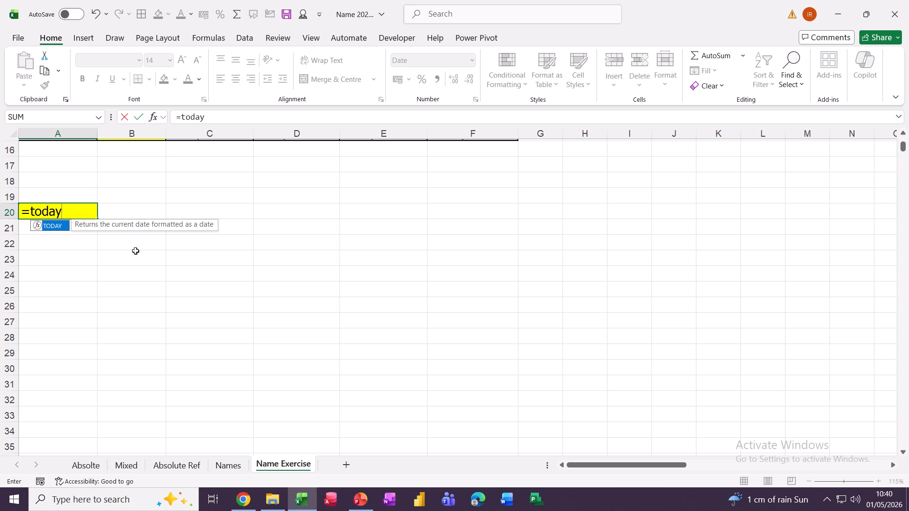
{"action": "type", "text": "()"}
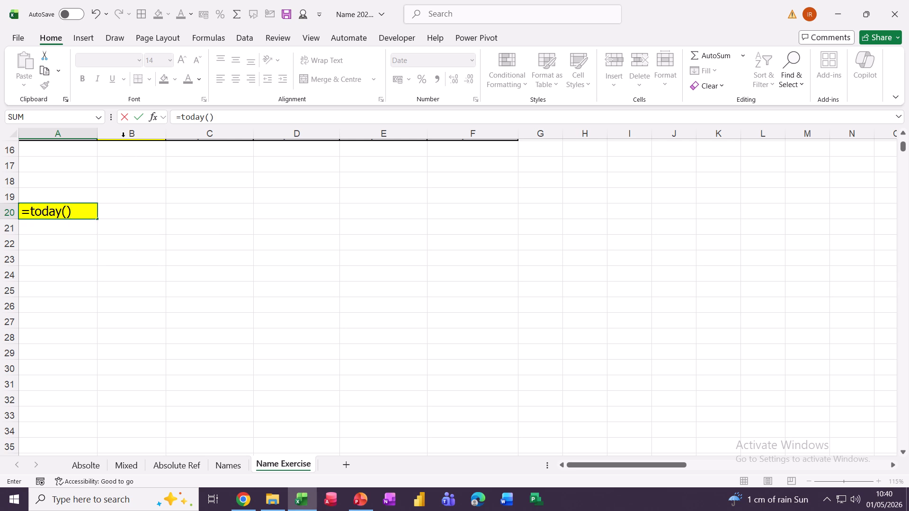
{"action": "left_click", "coordinate": [139, 117]}
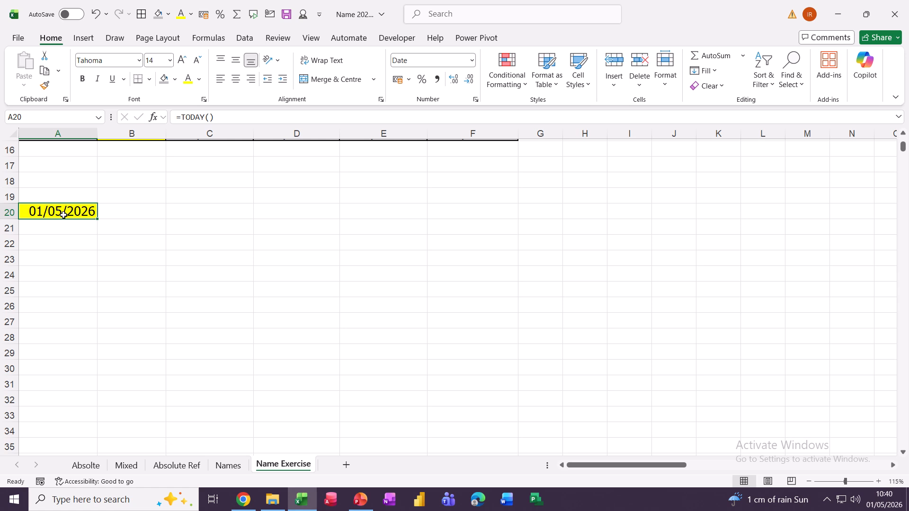
Add the headings Item in B20 and Date Due in C20
{"action": "left_click", "coordinate": [113, 212]}
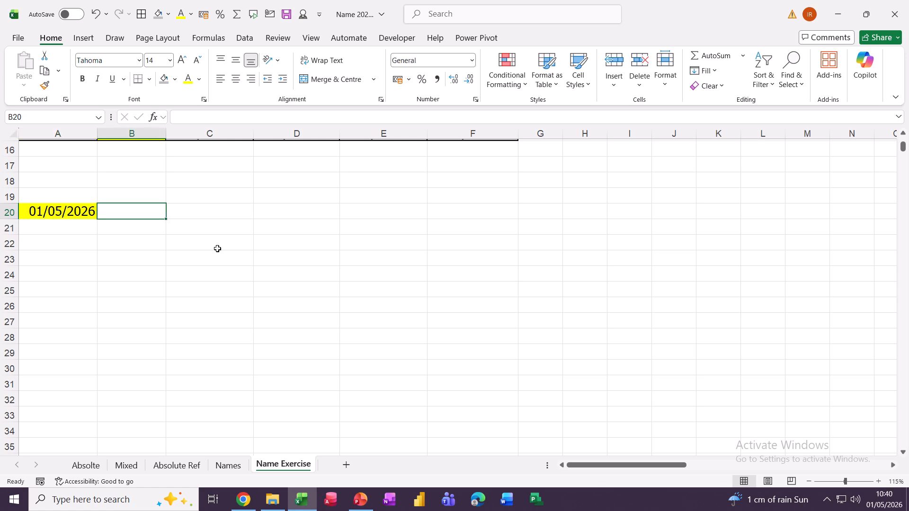
{"action": "type", "text": "Ite"}
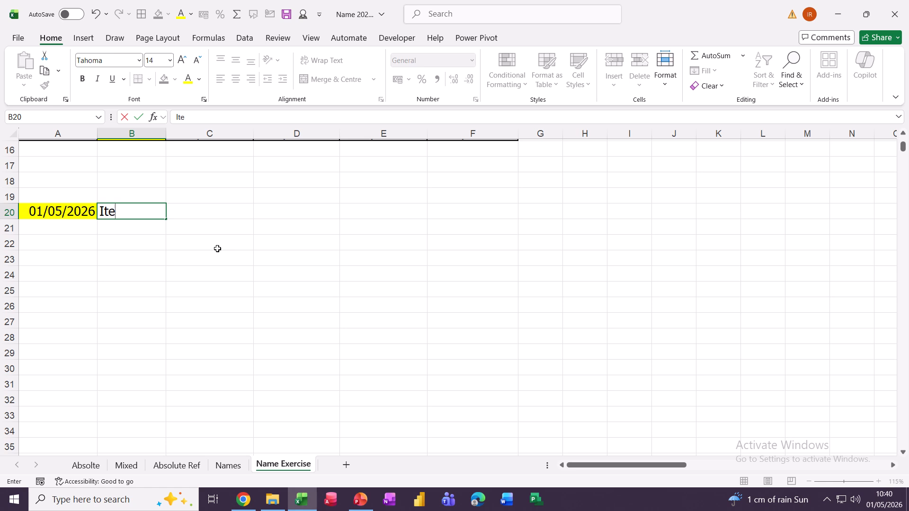
{"action": "type", "text": "m"}
{"action": "key", "text": "Tab"}
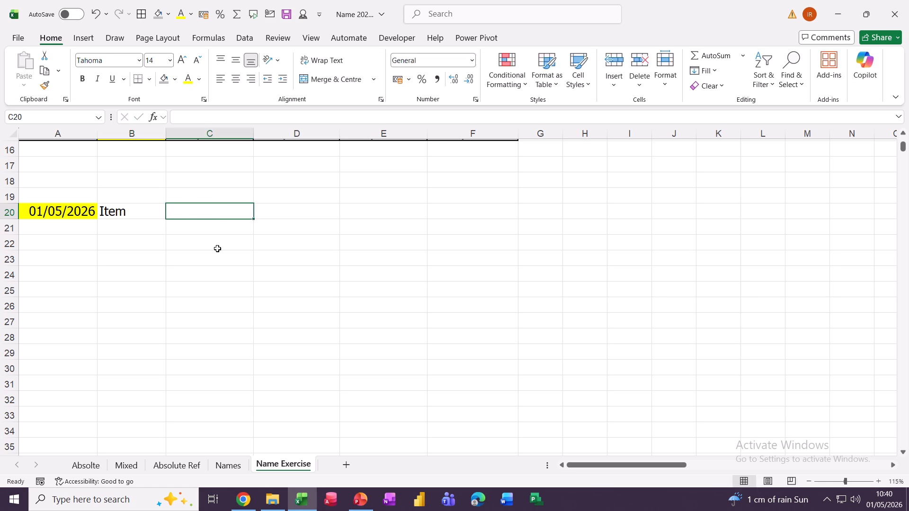
{"action": "type", "text": "Date Due"}
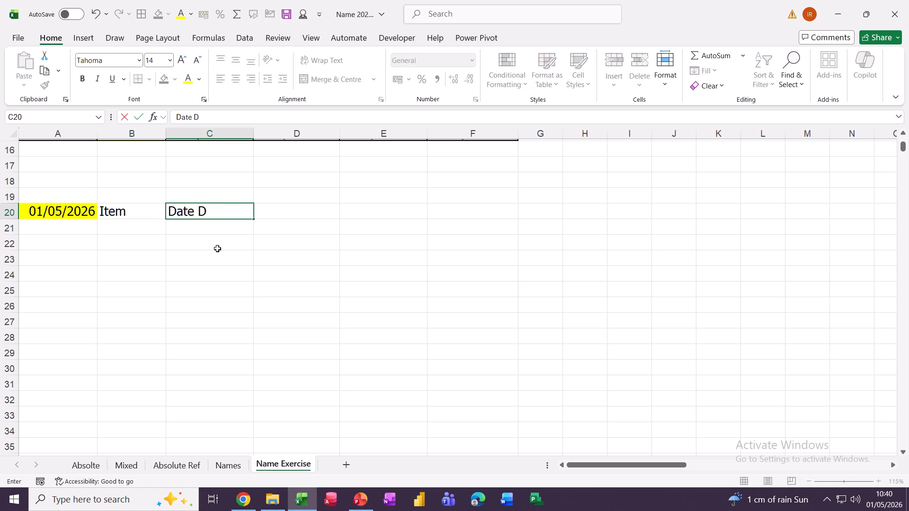
List the items Fire Check, First Aid Check and Excel Trg in B21:B23 under the Item heading
{"action": "left_click", "coordinate": [118, 234]}
{"action": "type", "text": "F"}
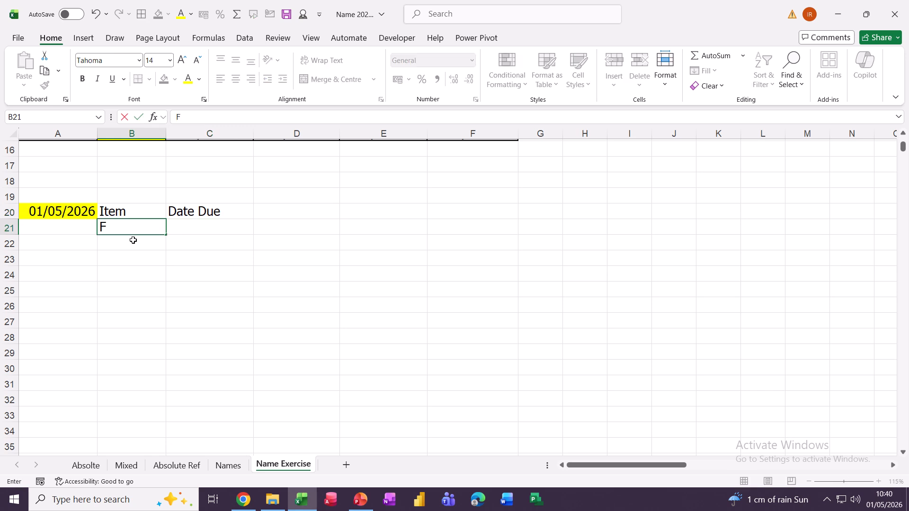
{"action": "type", "text": "ire Check"}
{"action": "key", "text": "Return"}
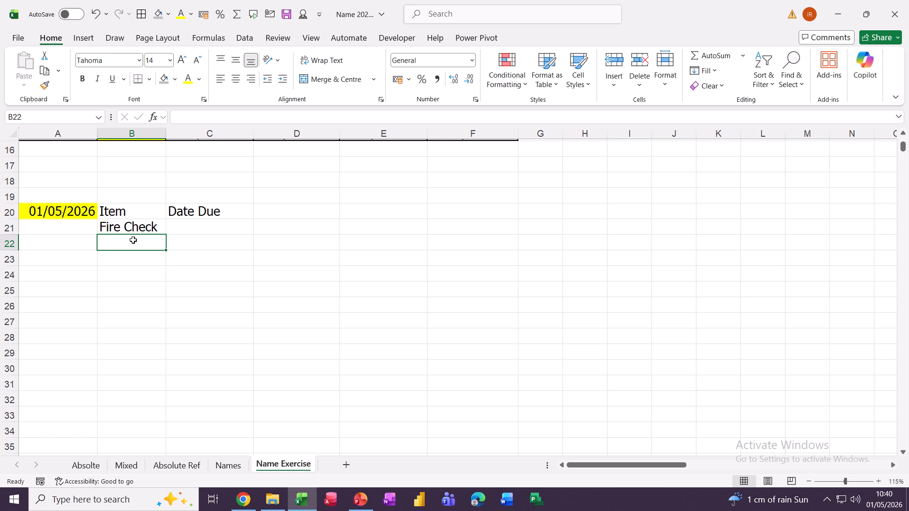
{"action": "type", "text": "First"}
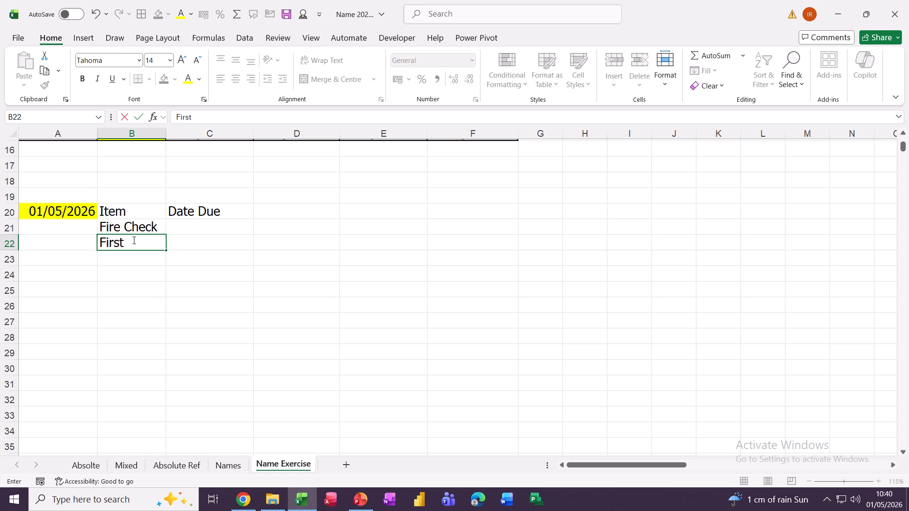
{"action": "type", "text": " Aid Chec"}
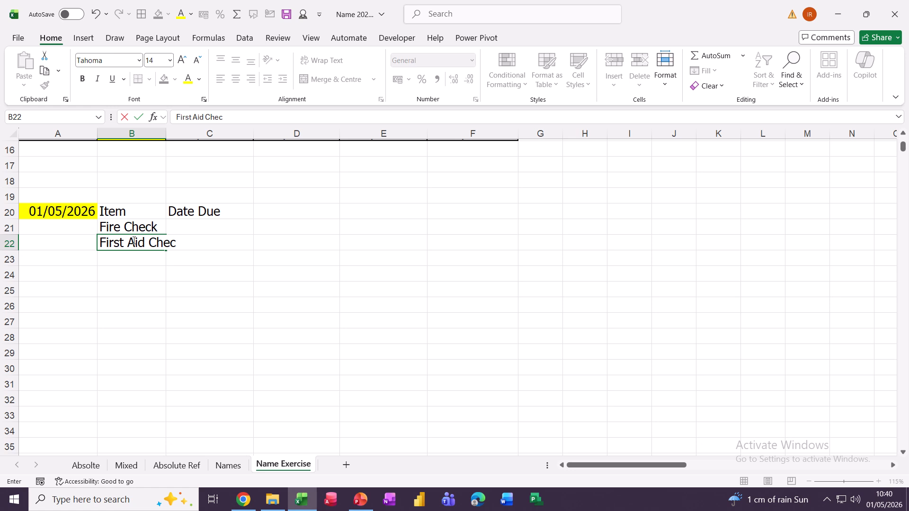
{"action": "type", "text": "k"}
{"action": "key", "text": "Return"}
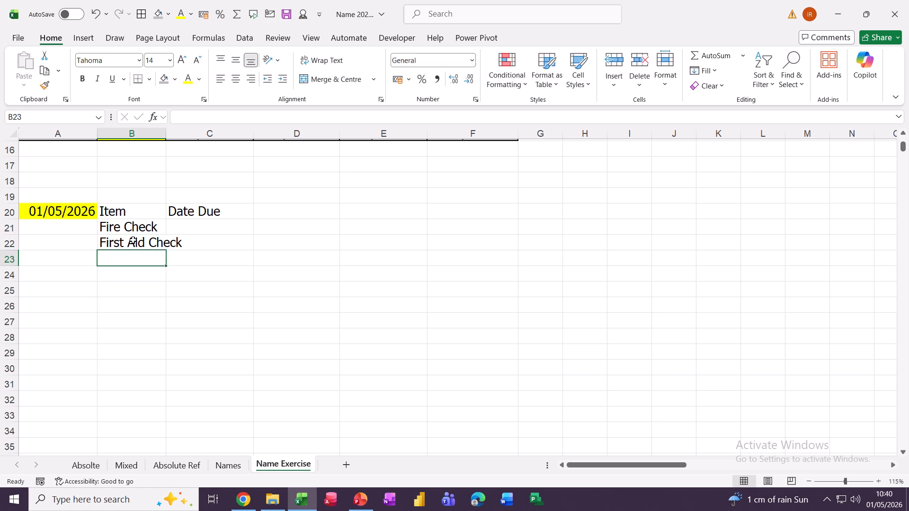
{"action": "type", "text": "Excel"}
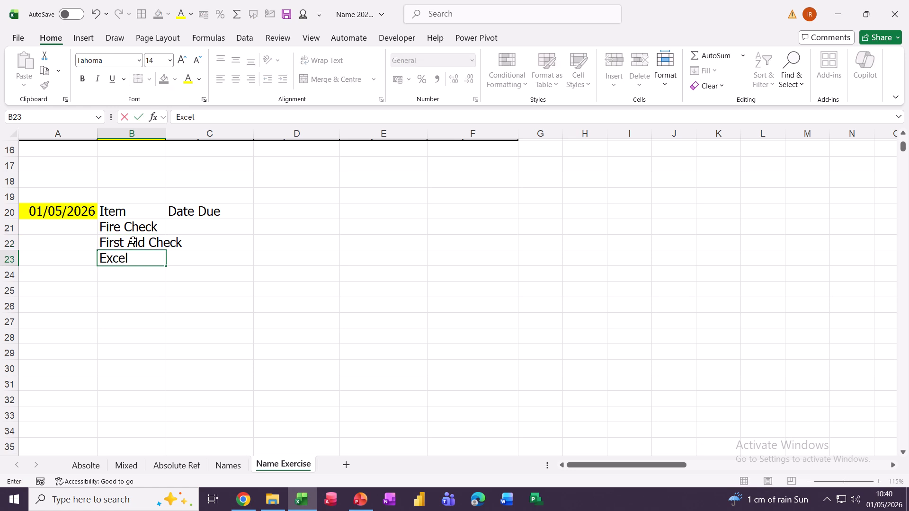
{"action": "type", "text": " Trg"}
Enter the due dates 10/05/2026, 20/05/2026 and 10/06/2026 in C21:C23 under the Date Due heading
{"action": "left_click", "coordinate": [202, 230]}
{"action": "type", "text": "10/"}
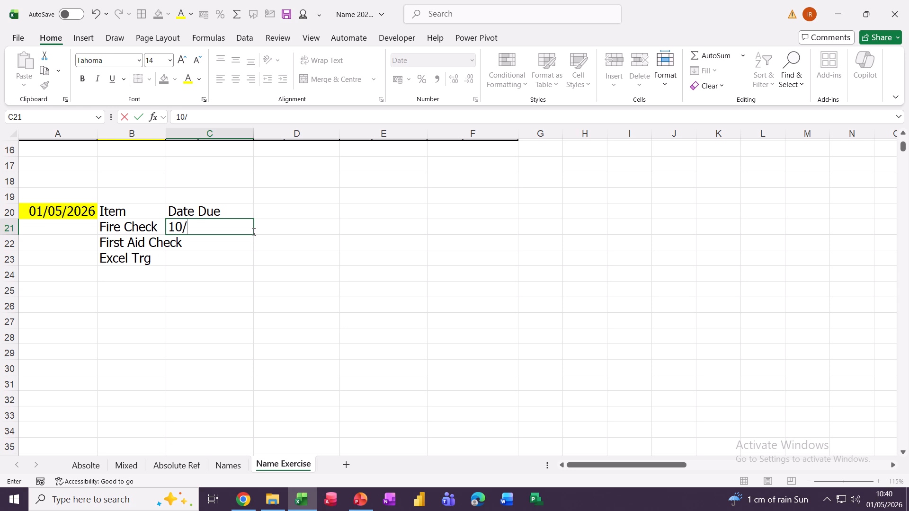
{"action": "type", "text": "05/"}
{"action": "type", "text": "202"}
{"action": "type", "text": "6"}
{"action": "key", "text": "Return"}
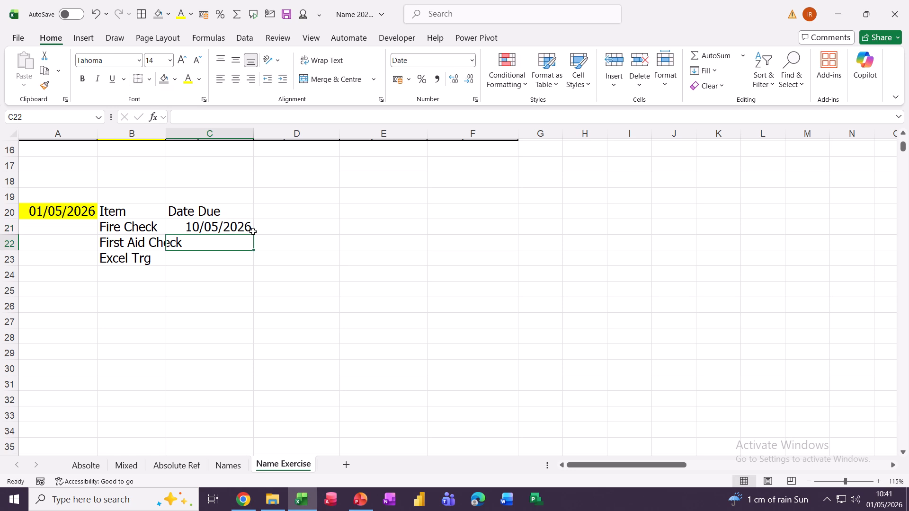
{"action": "type", "text": "2"}
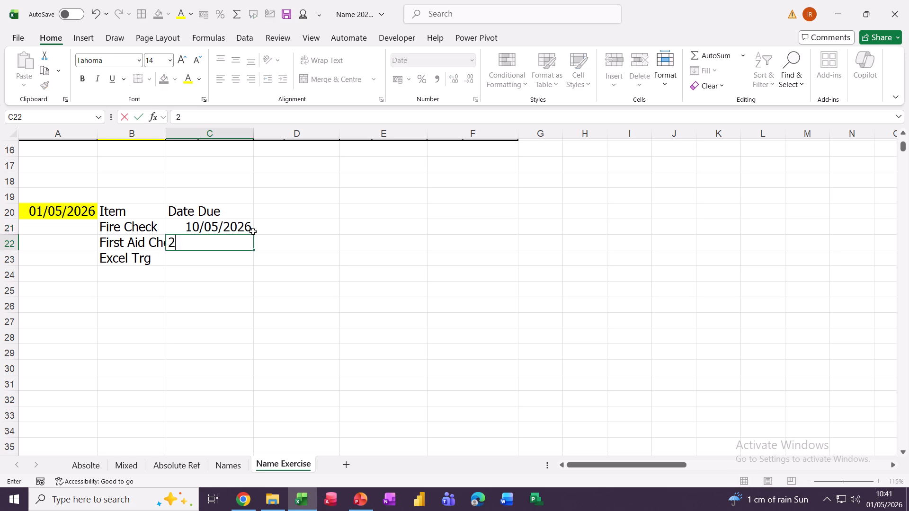
{"action": "type", "text": "0/05/202"}
{"action": "type", "text": "6"}
{"action": "key", "text": "Return"}
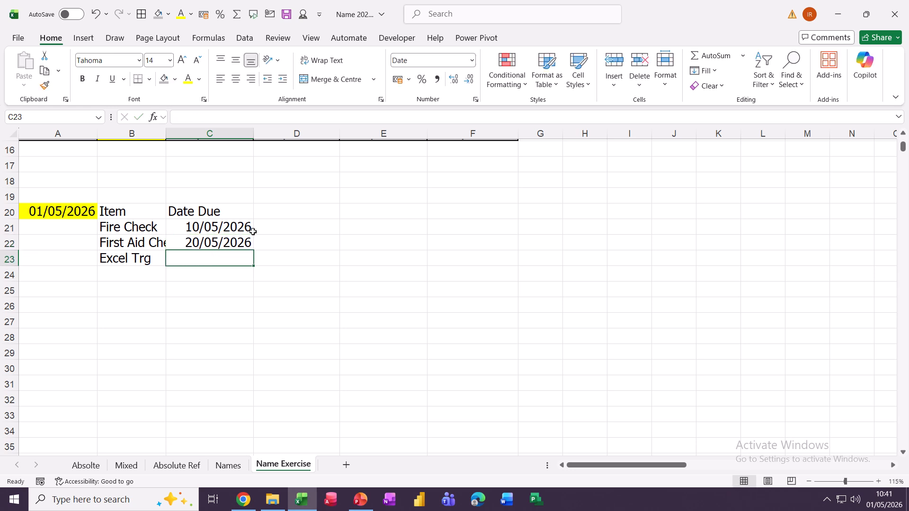
{"action": "type", "text": "10"}
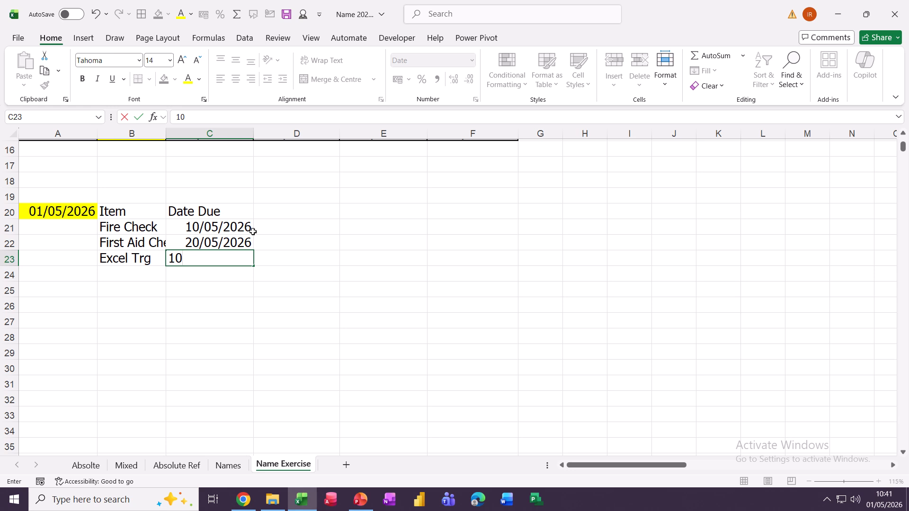
{"action": "type", "text": "/6/26"}
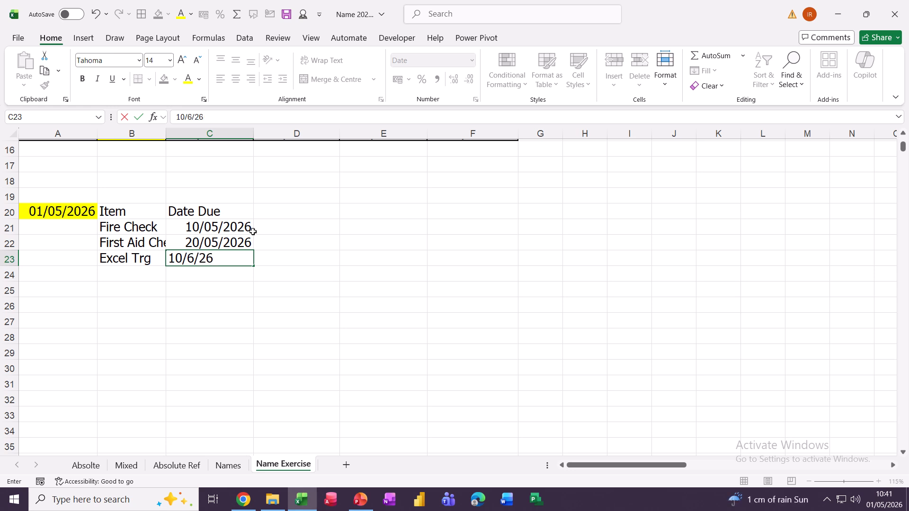
{"action": "key", "text": "Return"}
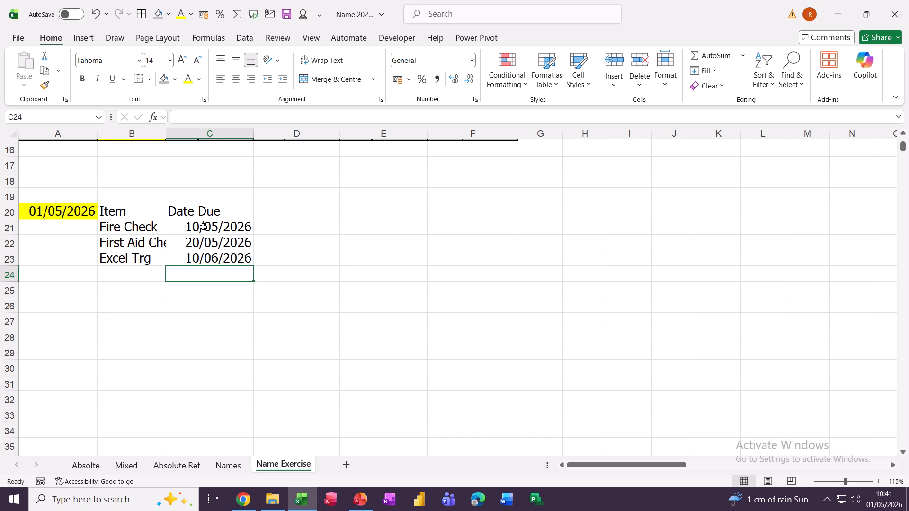
Create a conditional formatting rule for C21:C23 that formats only cells with a value greater than =$A$20+30
{"action": "left_click_drag", "start_coordinate": [203, 228], "coordinate": [226, 262]}
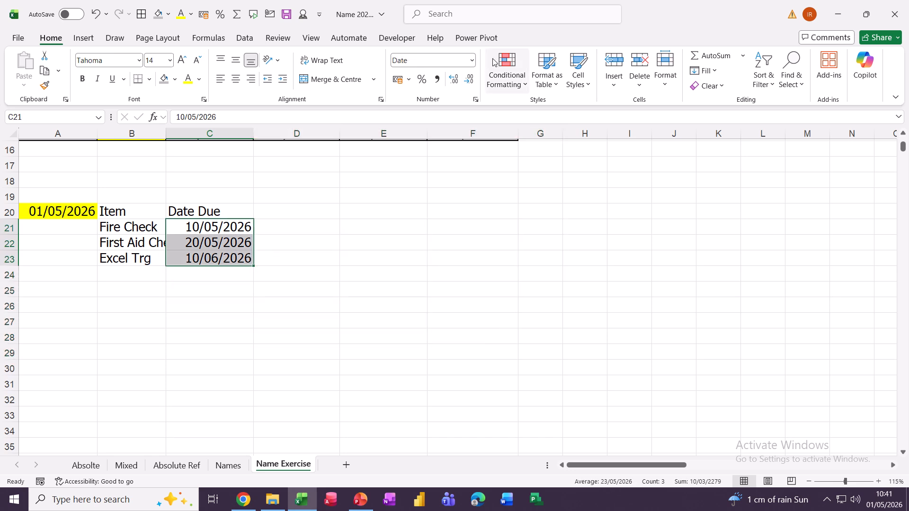
{"action": "left_click", "coordinate": [510, 63]}
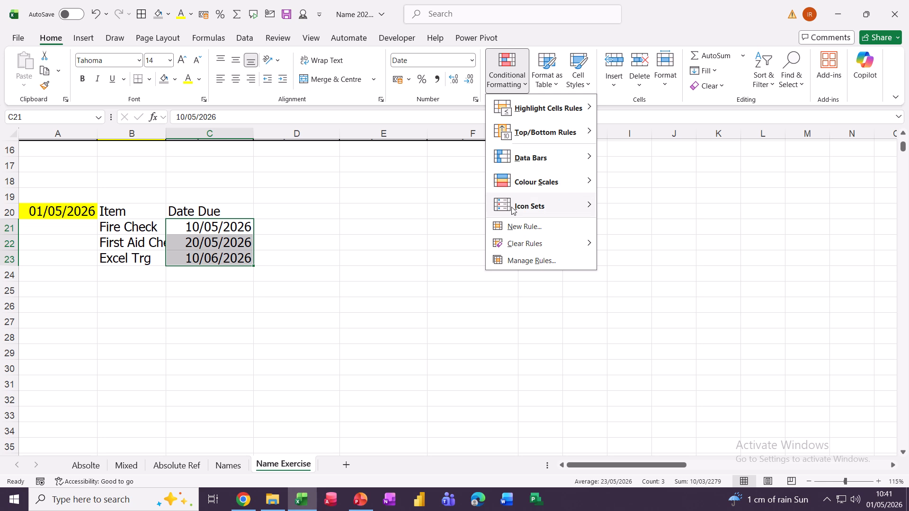
{"action": "left_click", "coordinate": [513, 261]}
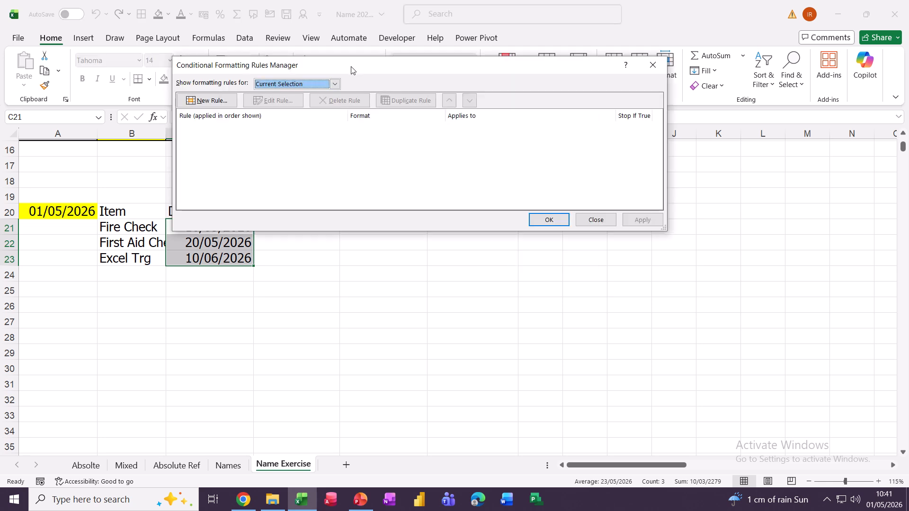
{"action": "left_click_drag", "start_coordinate": [352, 70], "coordinate": [318, 52]}
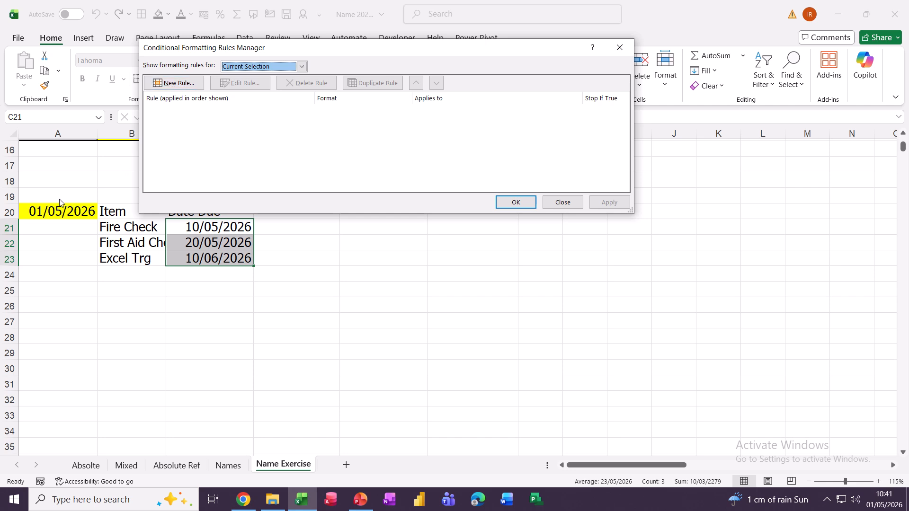
{"action": "left_click", "coordinate": [172, 86]}
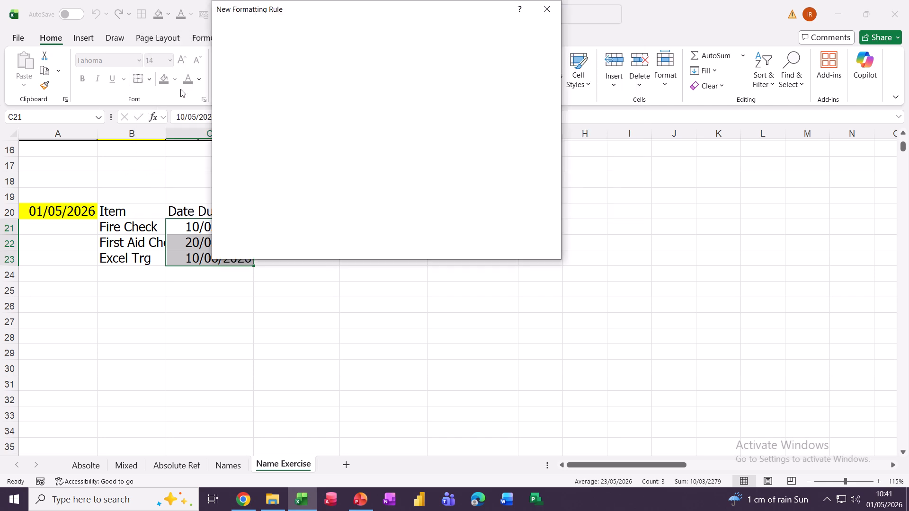
{"action": "left_click", "coordinate": [230, 60]}
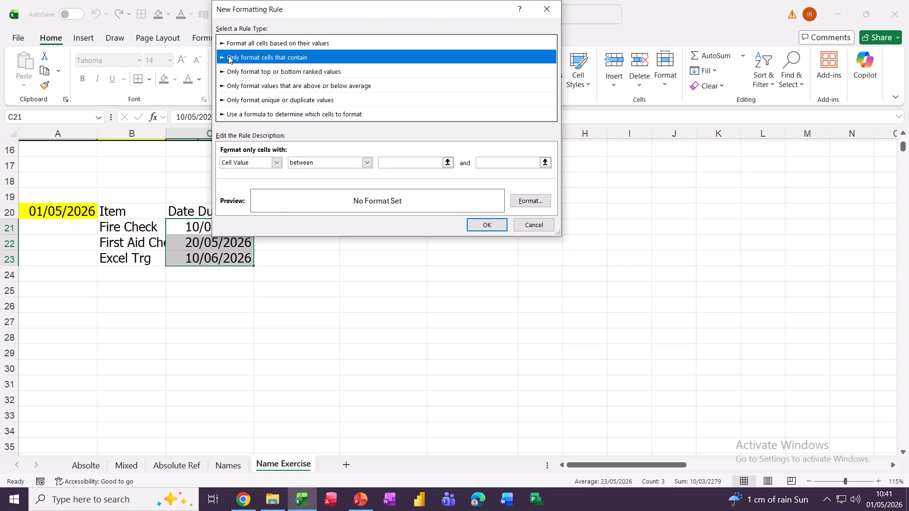
{"action": "left_click", "coordinate": [356, 163]}
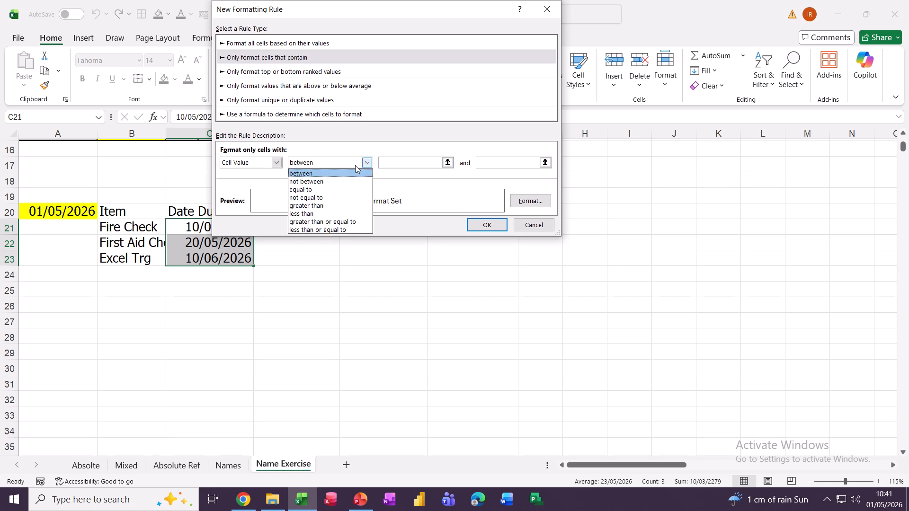
{"action": "left_click", "coordinate": [316, 206]}
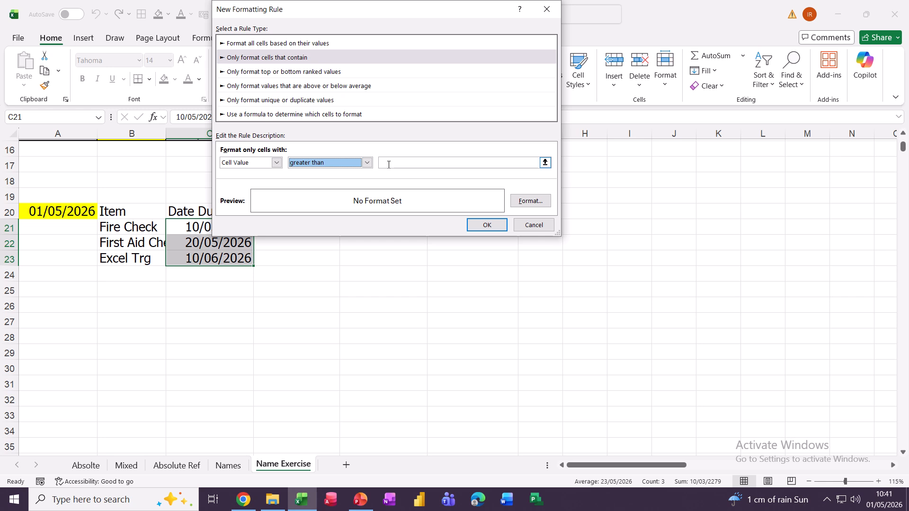
{"action": "left_click", "coordinate": [389, 164]}
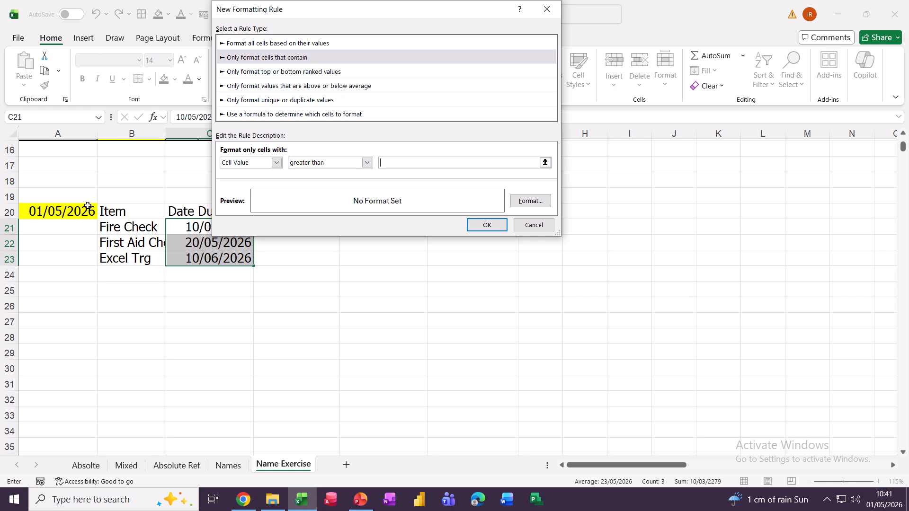
{"action": "left_click", "coordinate": [50, 210]}
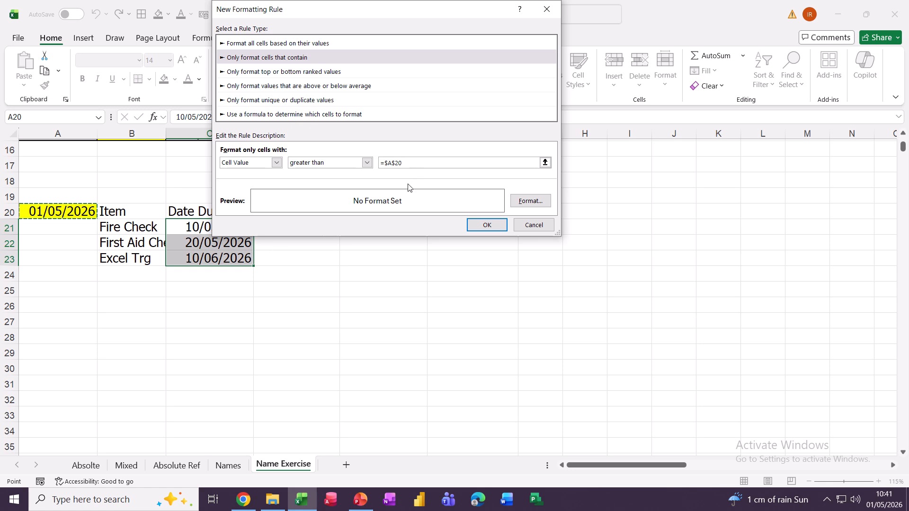
{"action": "type", "text": "+30"}
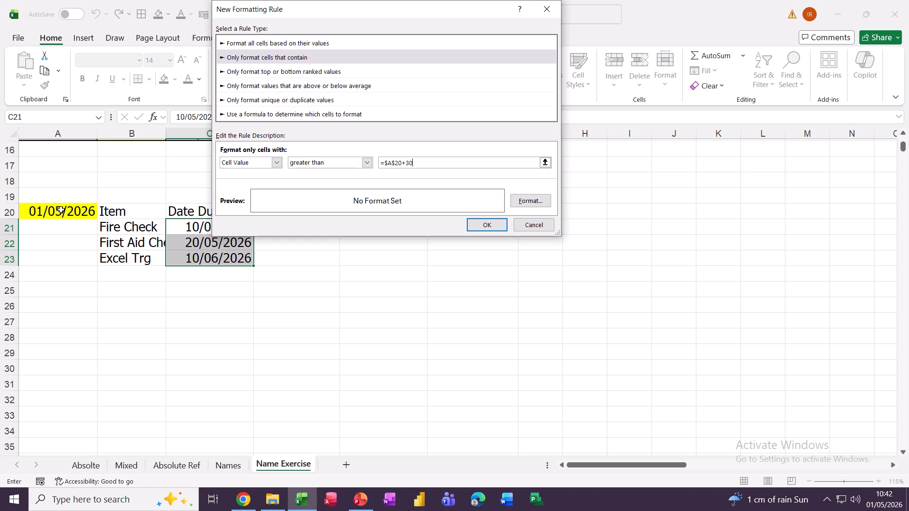
Give the =$A$20+30 rule a light green fill and add it to the rules list
{"action": "left_click", "coordinate": [525, 205]}
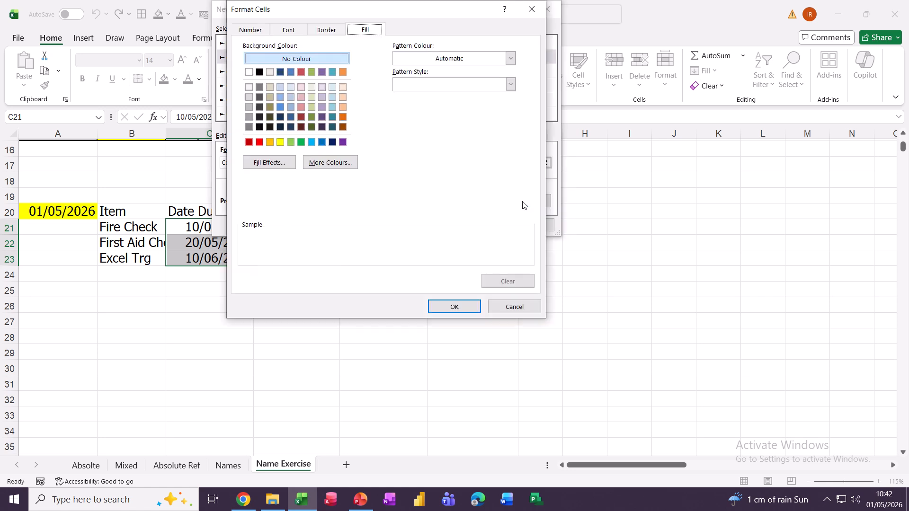
{"action": "left_click", "coordinate": [291, 141]}
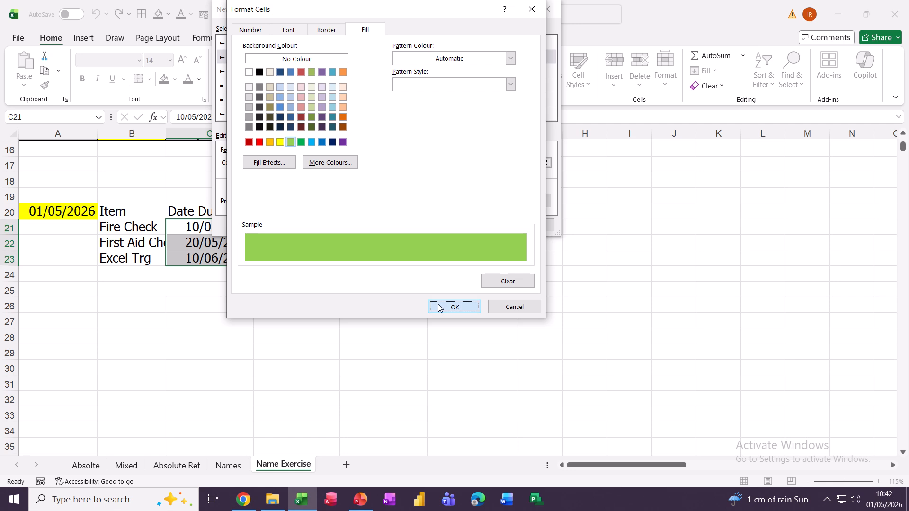
{"action": "left_click", "coordinate": [452, 307]}
{"action": "left_click", "coordinate": [486, 225]}
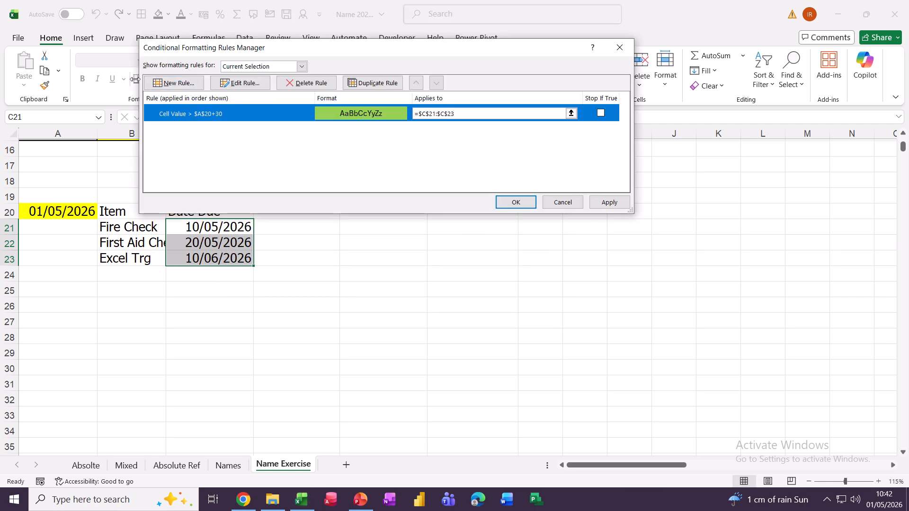
Create a second rule for the due dates that formats only cells with a value greater than =$A$20+15
{"action": "left_click", "coordinate": [160, 84]}
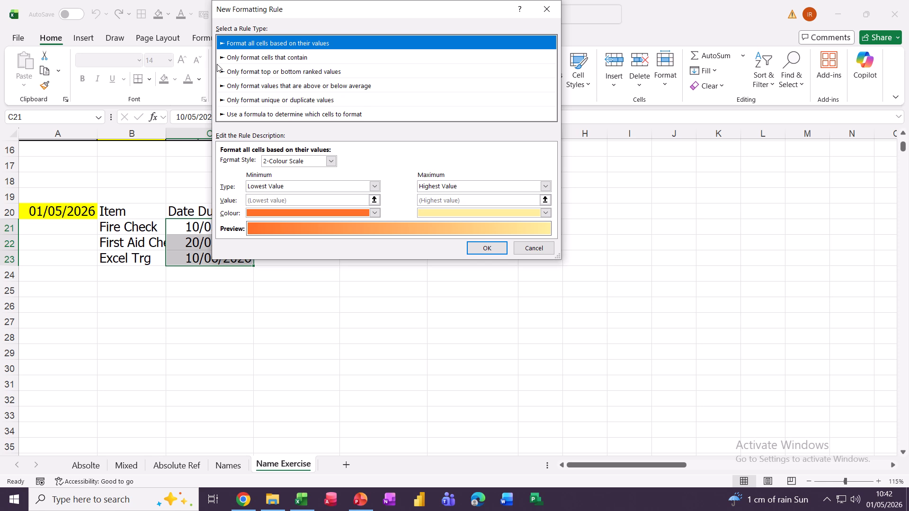
{"action": "left_click", "coordinate": [232, 58]}
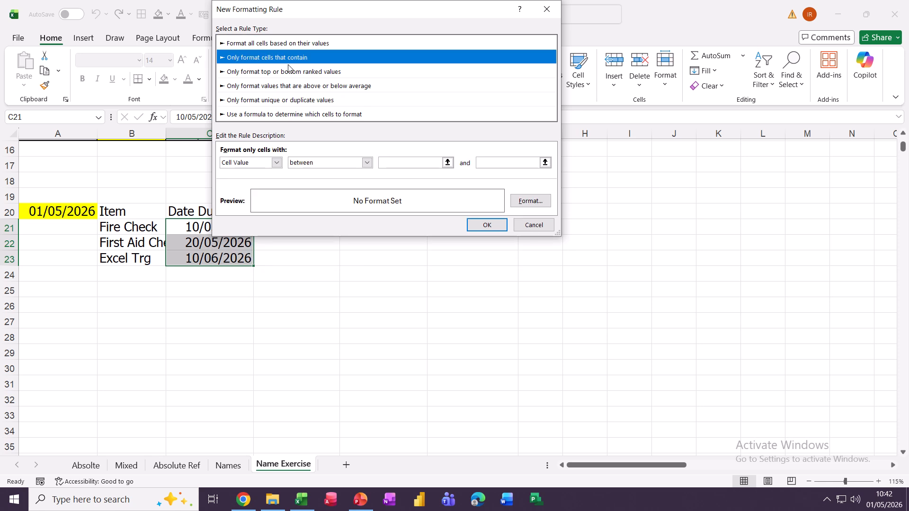
{"action": "left_click", "coordinate": [368, 163]}
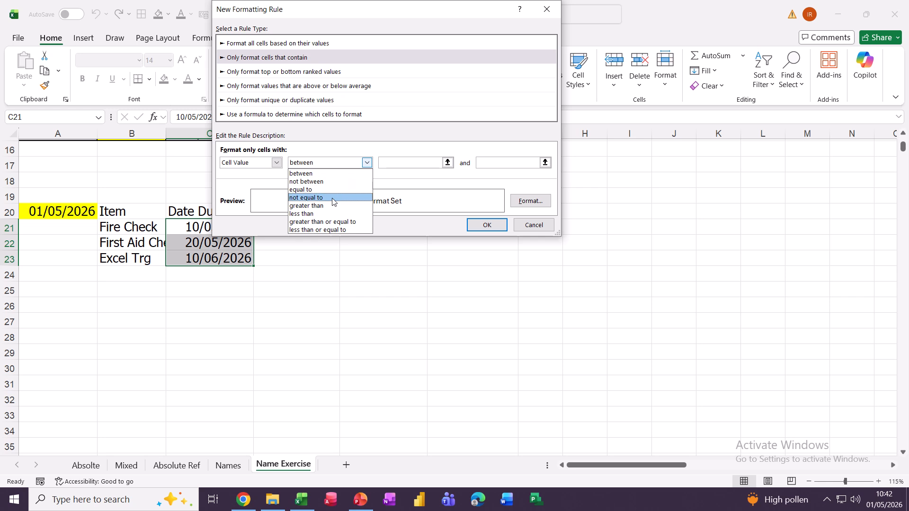
{"action": "left_click", "coordinate": [326, 205]}
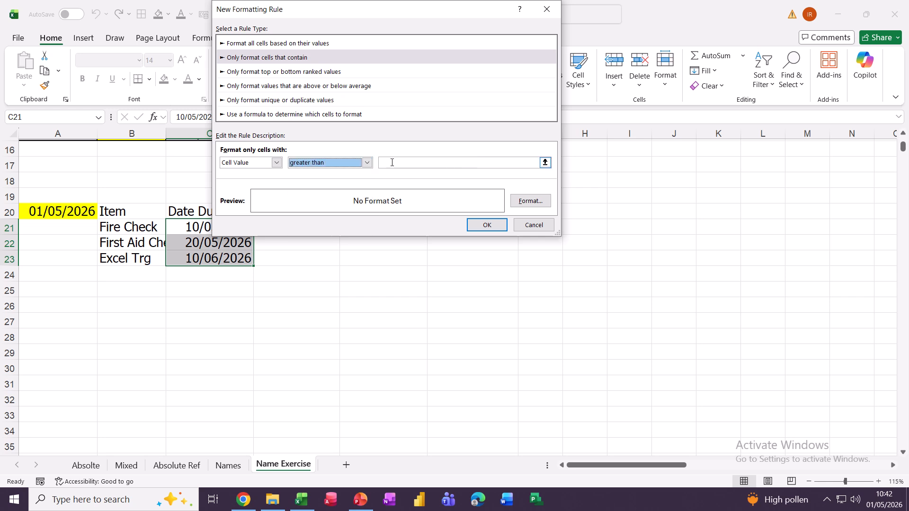
{"action": "left_click", "coordinate": [427, 163]}
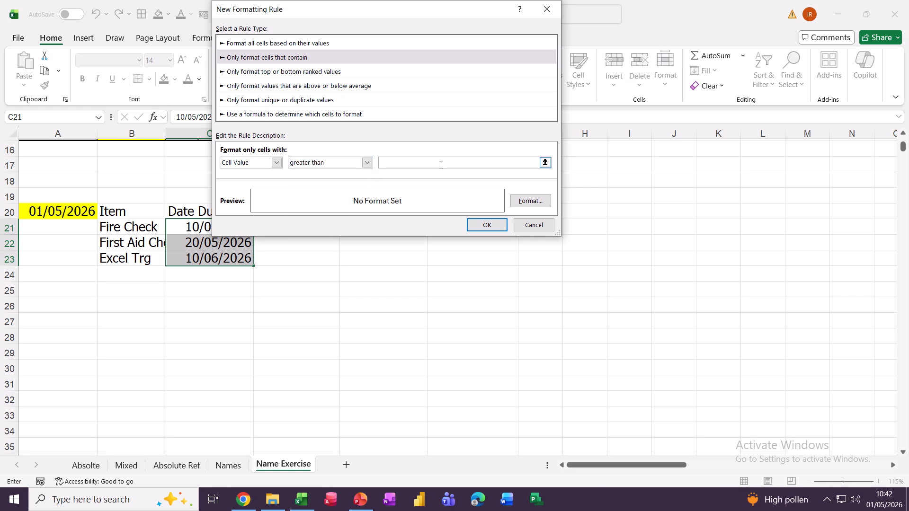
{"action": "left_click", "coordinate": [54, 215]}
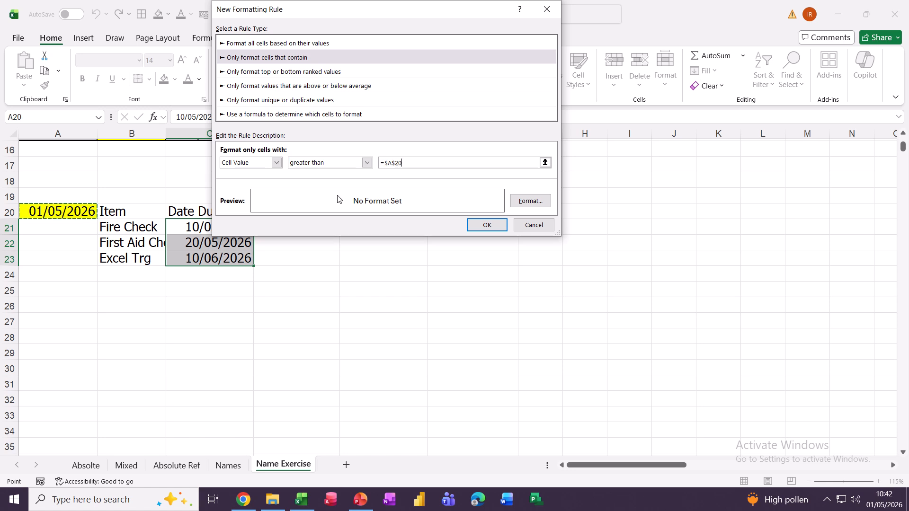
{"action": "type", "text": "+15"}
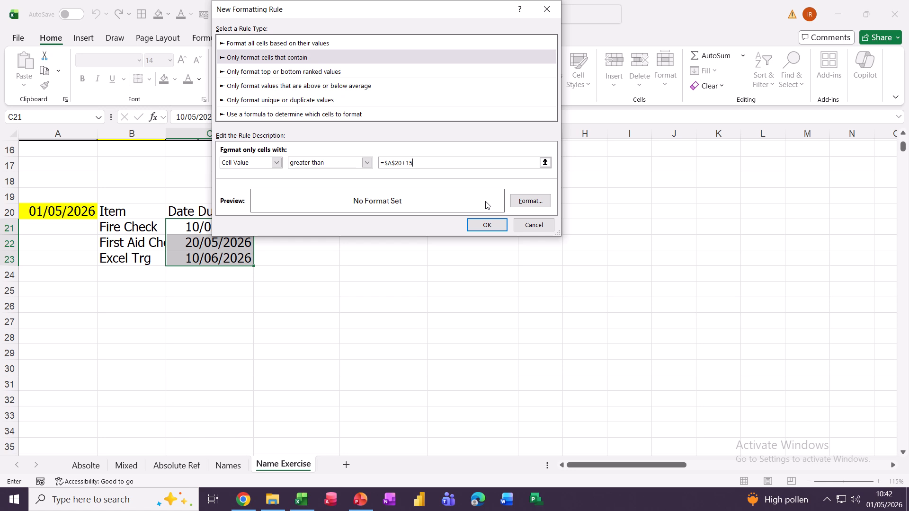
Give the =$A$20+15 rule an orange fill and add it to the rules list
{"action": "left_click", "coordinate": [530, 201]}
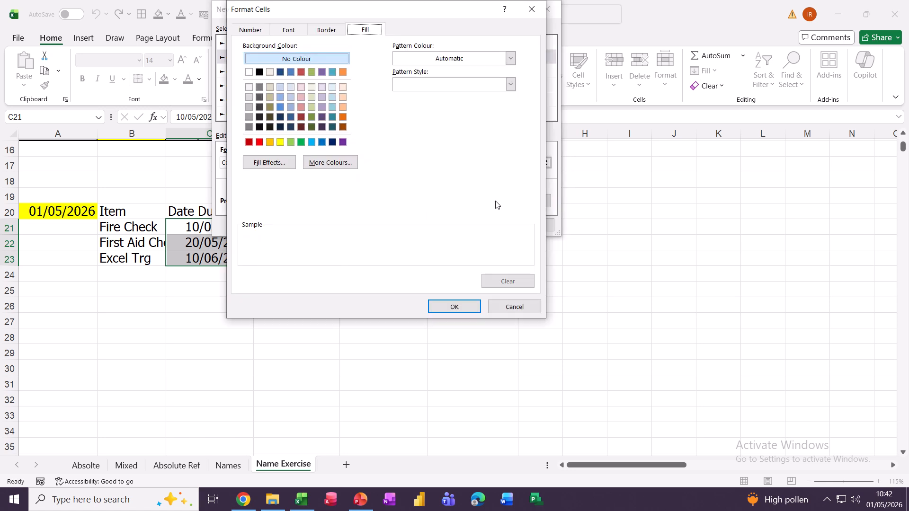
{"action": "left_click", "coordinate": [270, 143]}
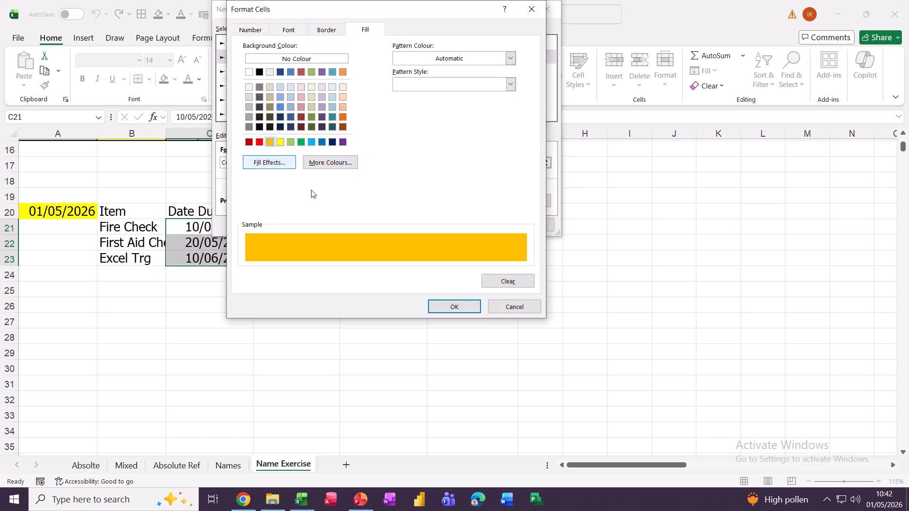
{"action": "left_click", "coordinate": [434, 306]}
{"action": "left_click", "coordinate": [487, 225]}
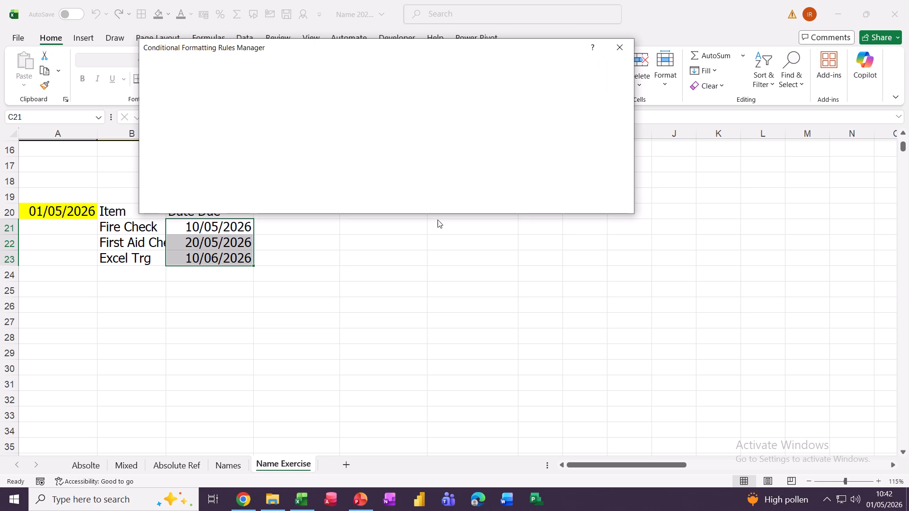
Create a third rule for the due dates that formats only cells with a value less than or equal to =$A$20+15
{"action": "left_click", "coordinate": [168, 85]}
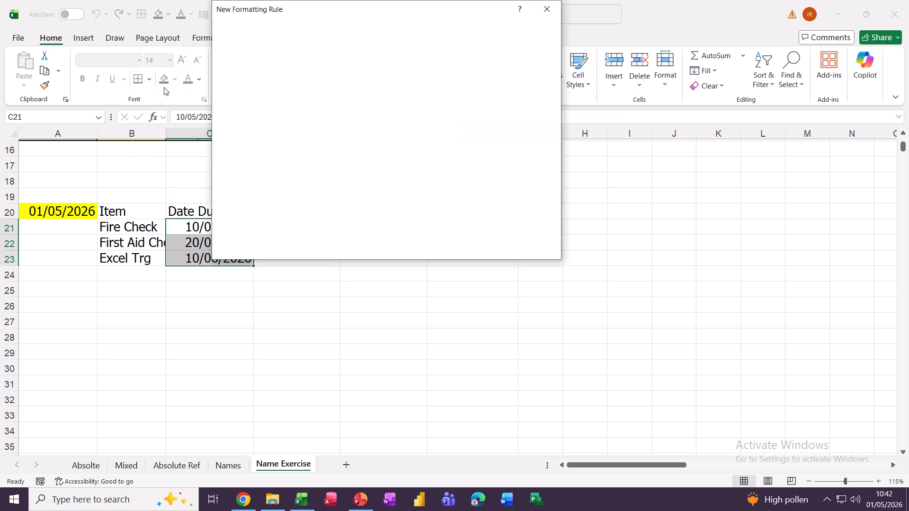
{"action": "left_click", "coordinate": [233, 58]}
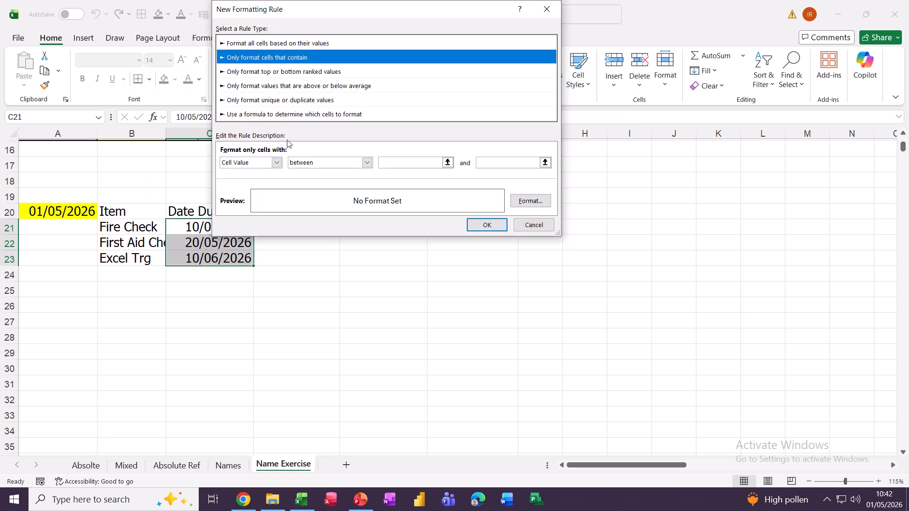
{"action": "left_click", "coordinate": [335, 165]}
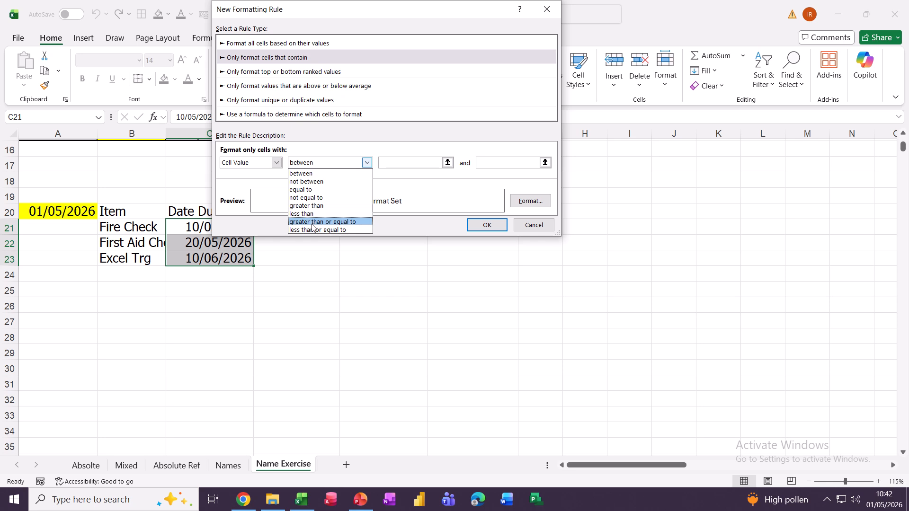
{"action": "left_click", "coordinate": [327, 230]}
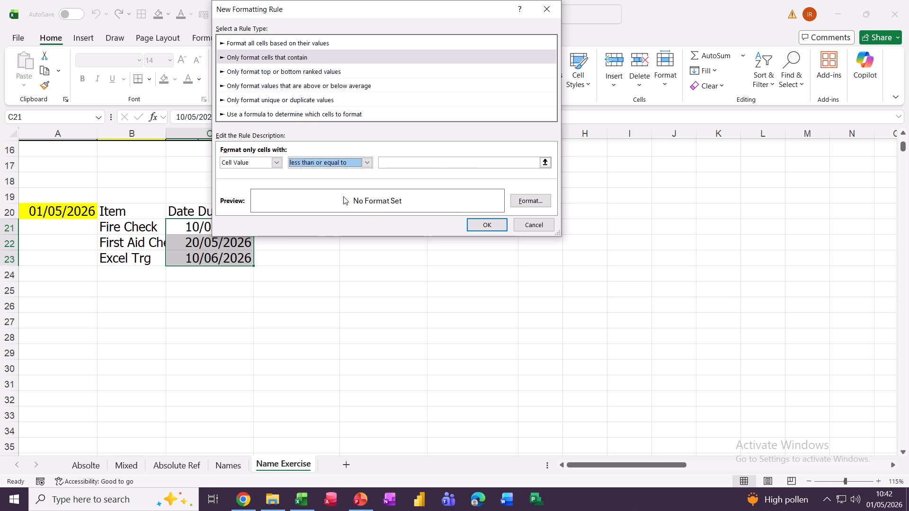
{"action": "left_click", "coordinate": [391, 163]}
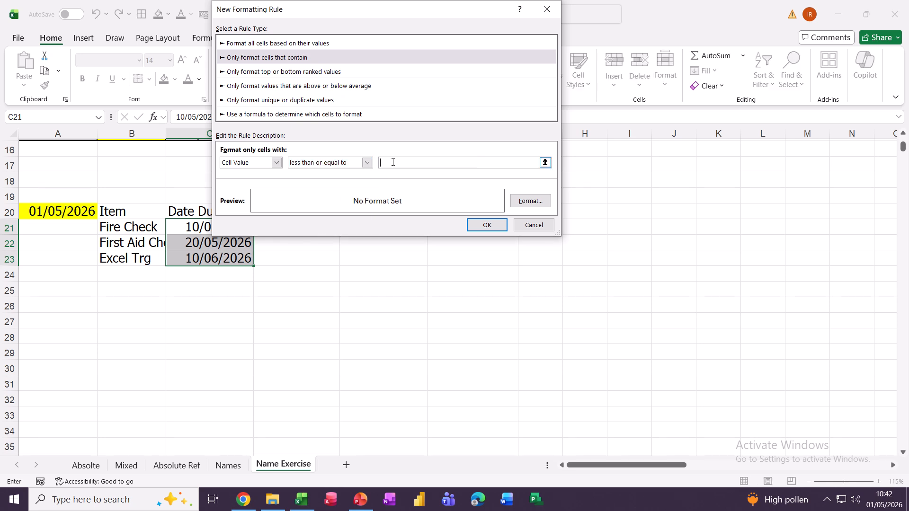
{"action": "left_click", "coordinate": [56, 212]}
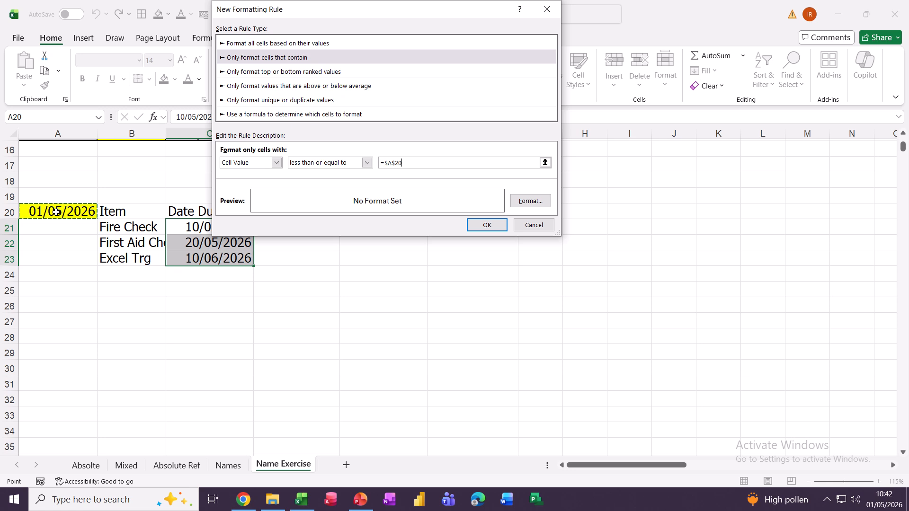
{"action": "type", "text": "+"}
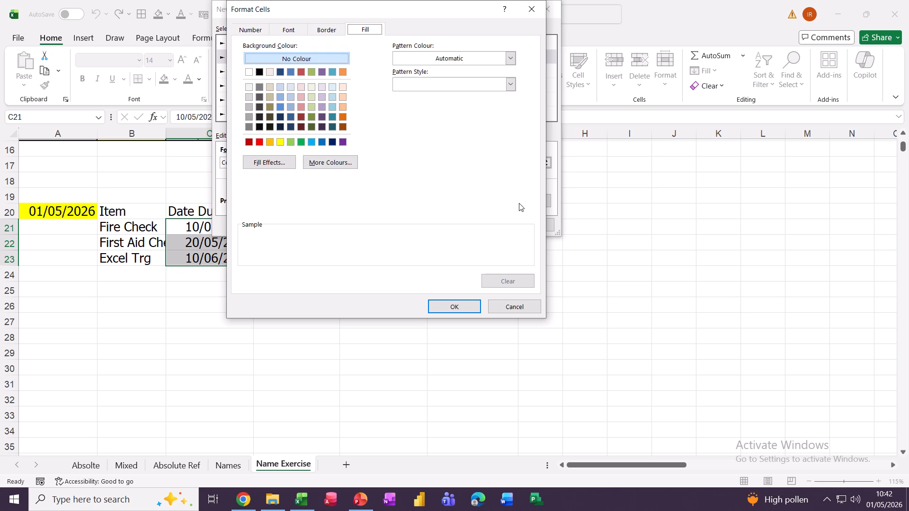
Give the less-than-or-equal-to =$A$20+15 rule a red fill and add it to the rules list
{"action": "left_click", "coordinate": [531, 201]}
{"action": "left_click", "coordinate": [260, 142]}
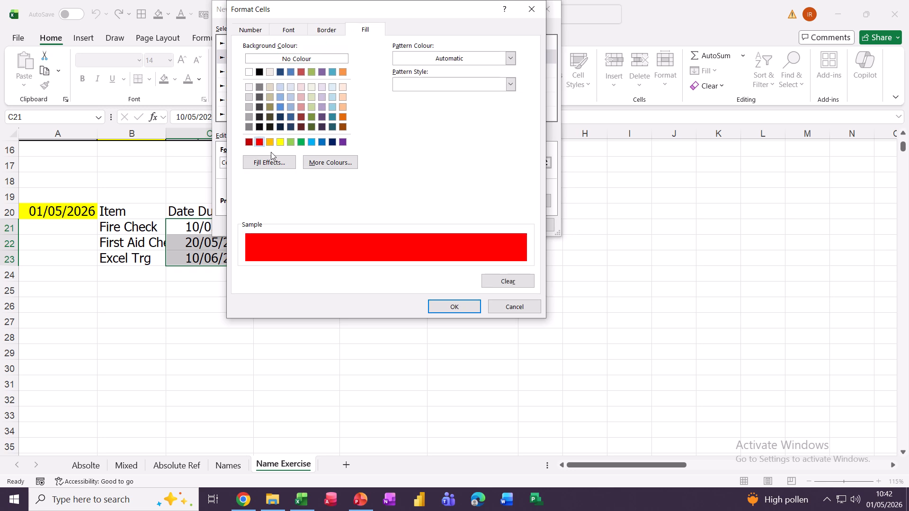
{"action": "left_click", "coordinate": [448, 307]}
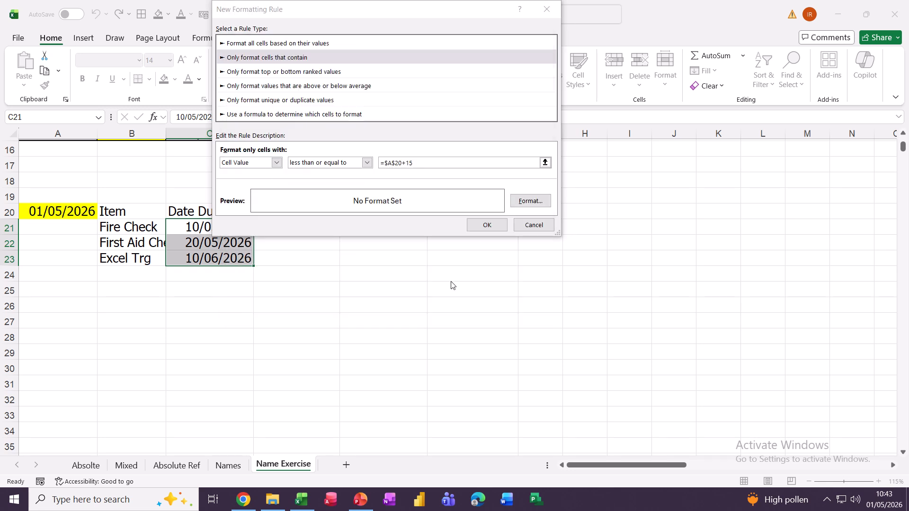
{"action": "left_click", "coordinate": [487, 225]}
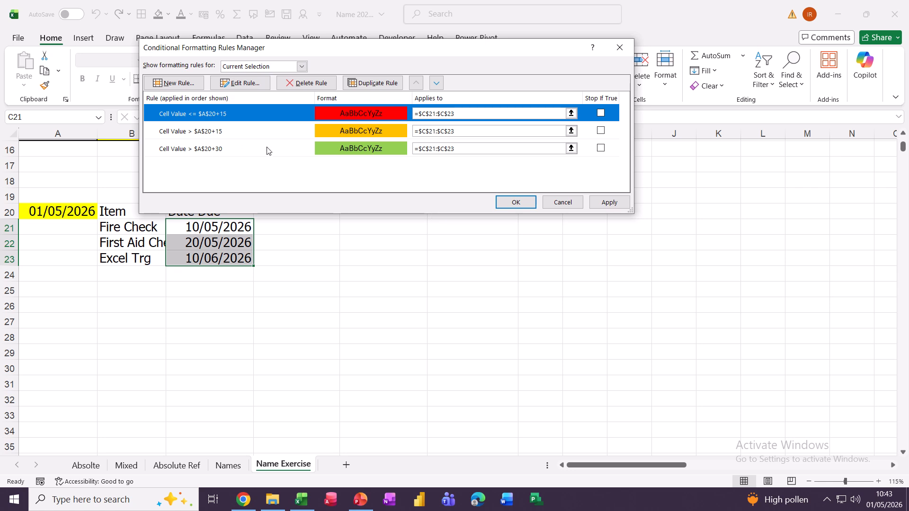
Reorder the rules so green (=$A$20+30) comes first and orange sits above red, then apply them to the due dates
{"action": "left_click", "coordinate": [322, 151]}
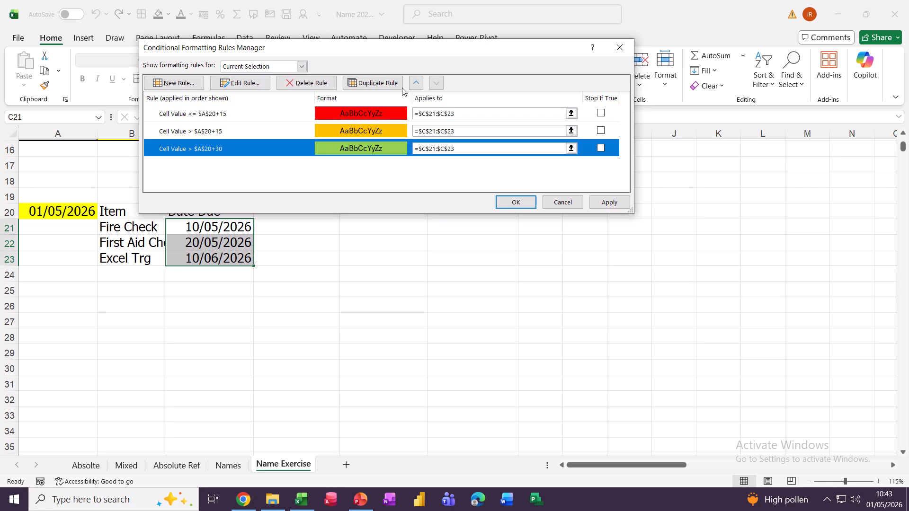
{"action": "left_click", "coordinate": [416, 84]}
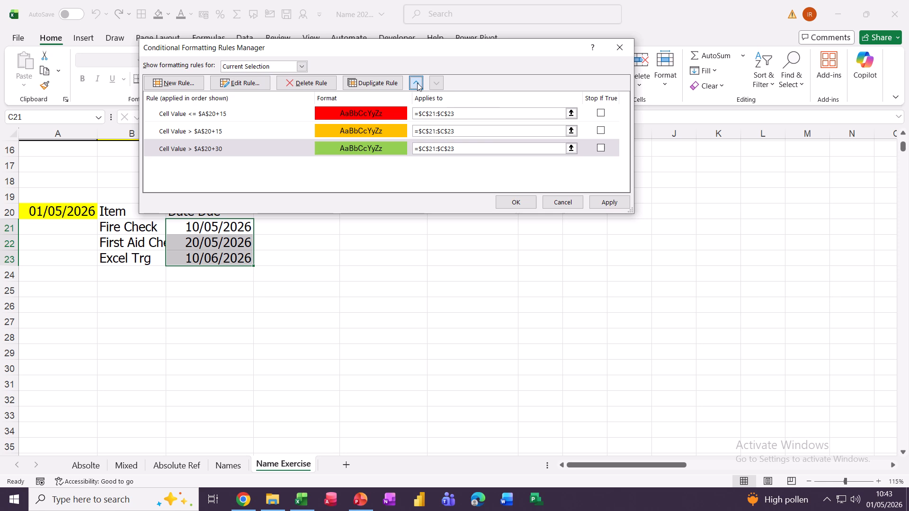
{"action": "left_click", "coordinate": [417, 84]}
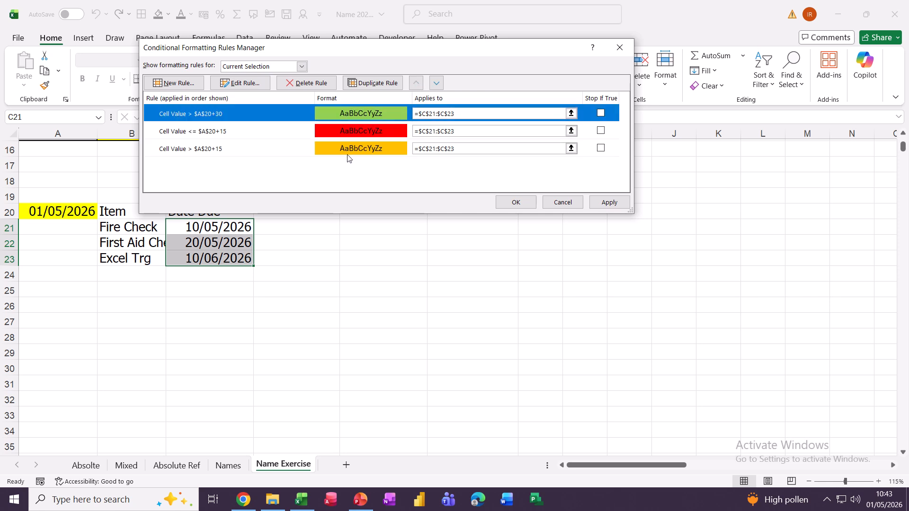
{"action": "left_click", "coordinate": [346, 153]}
{"action": "left_click", "coordinate": [417, 84]}
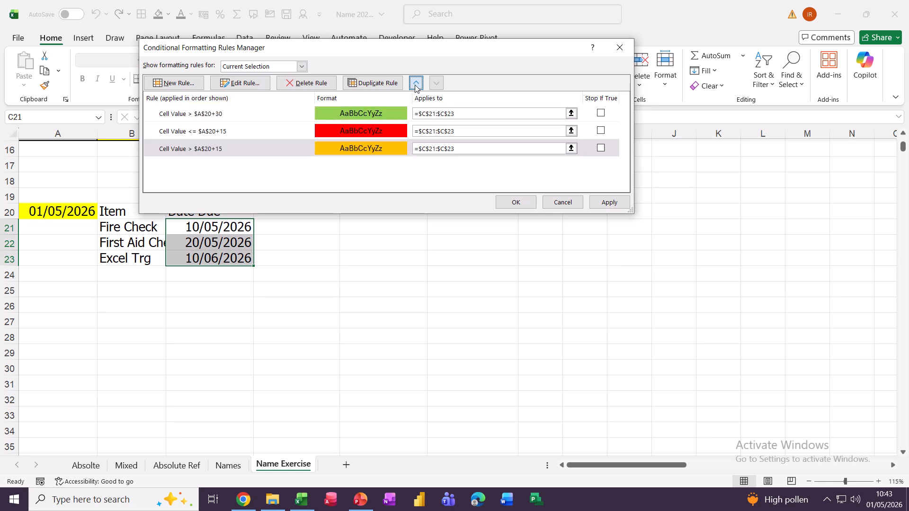
{"action": "left_click", "coordinate": [509, 204]}
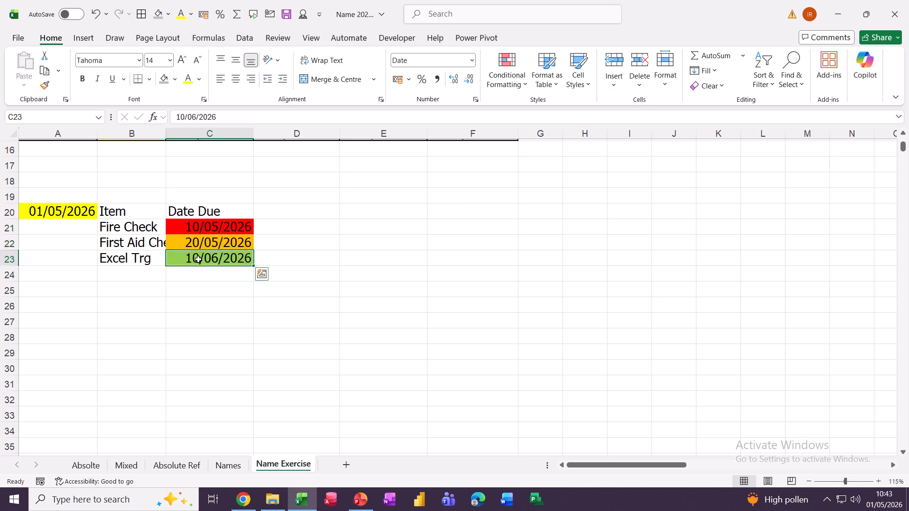
{"action": "left_click", "coordinate": [204, 306]}
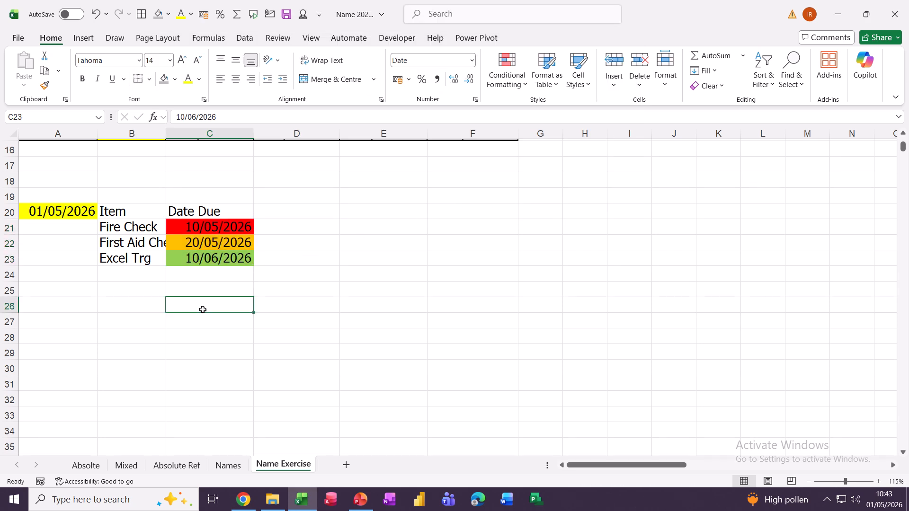
Change the Fire Check due date in C21 to 1/1/2027
{"action": "left_click", "coordinate": [194, 228]}
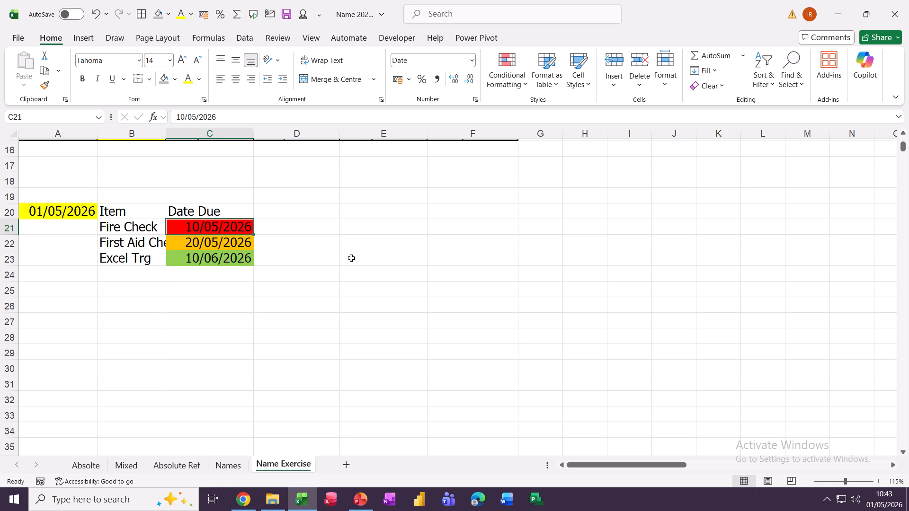
{"action": "type", "text": "1"}
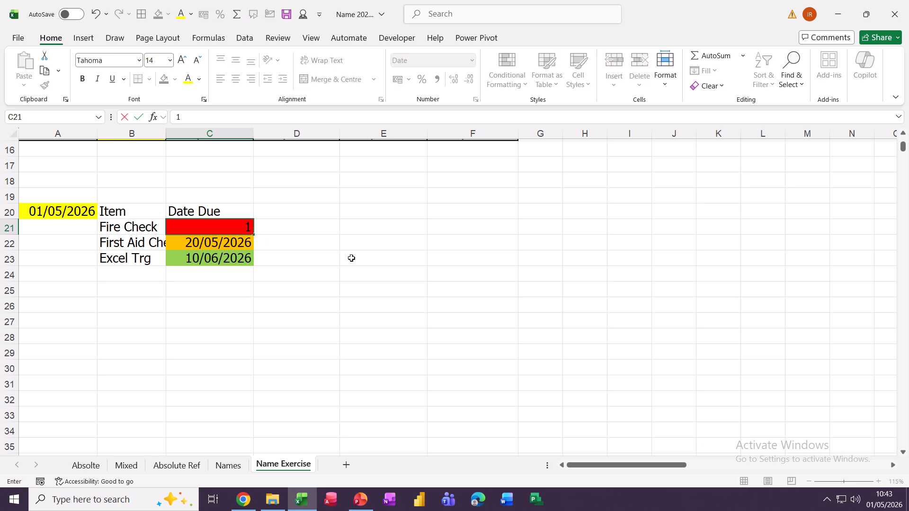
{"action": "type", "text": "/01/2"}
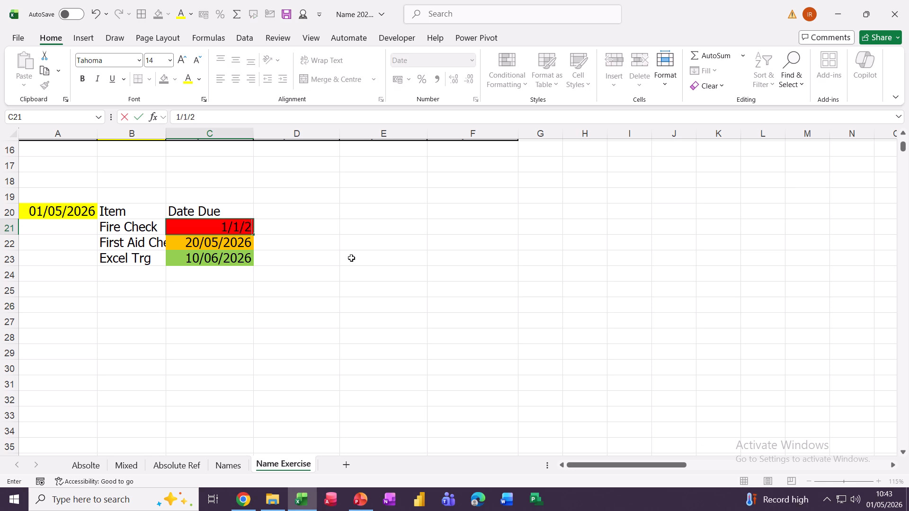
{"action": "type", "text": "027"}
{"action": "key", "text": "Return"}
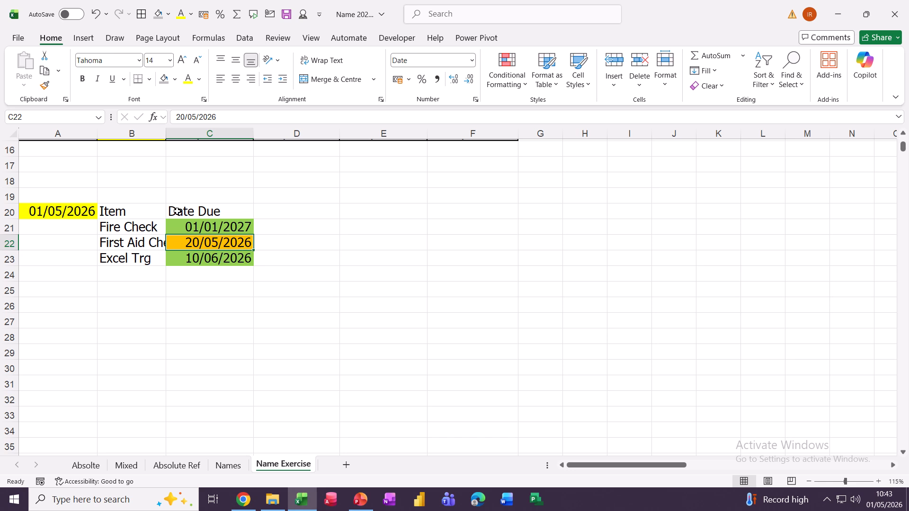
Enter the headers Item, Qty, Price and Total in A26:D26 below the due-date list
{"action": "scroll", "coordinate": [301, 234], "scroll_direction": "down", "scroll_amount": 1}
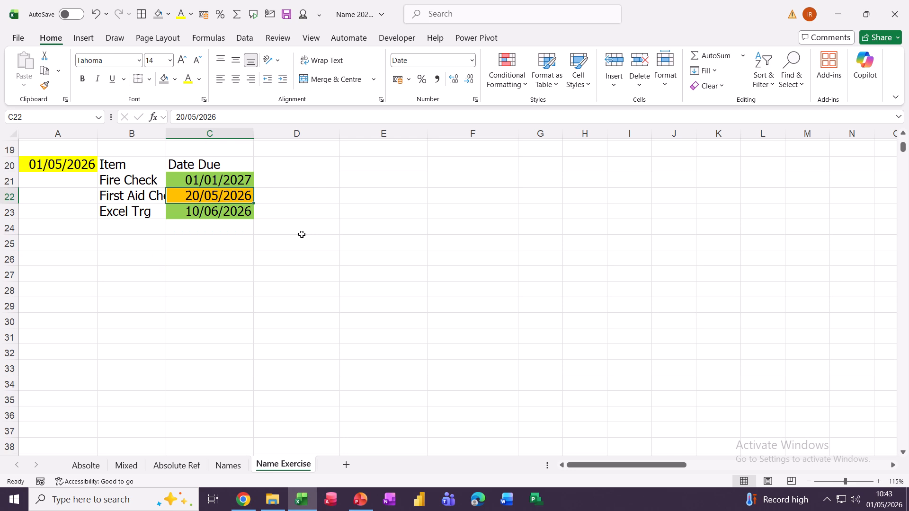
{"action": "scroll", "coordinate": [302, 234], "scroll_direction": "down", "scroll_amount": 1}
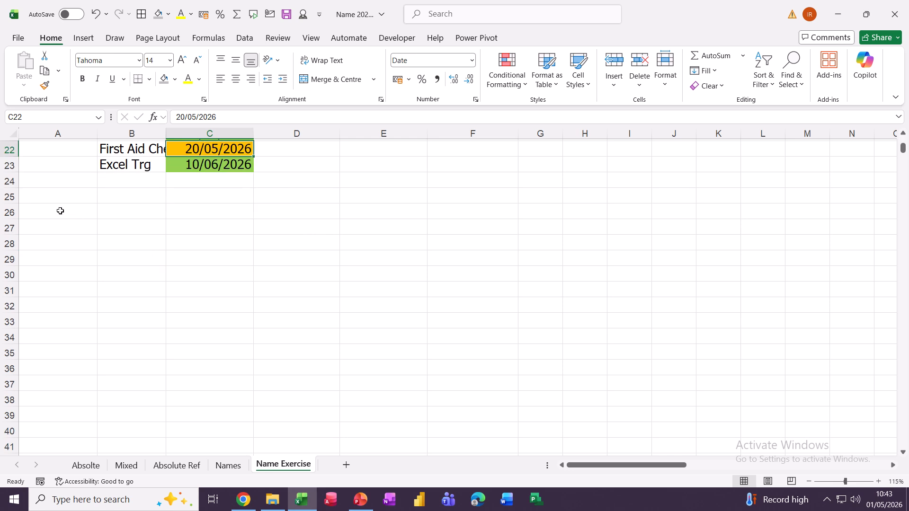
{"action": "left_click", "coordinate": [43, 217]}
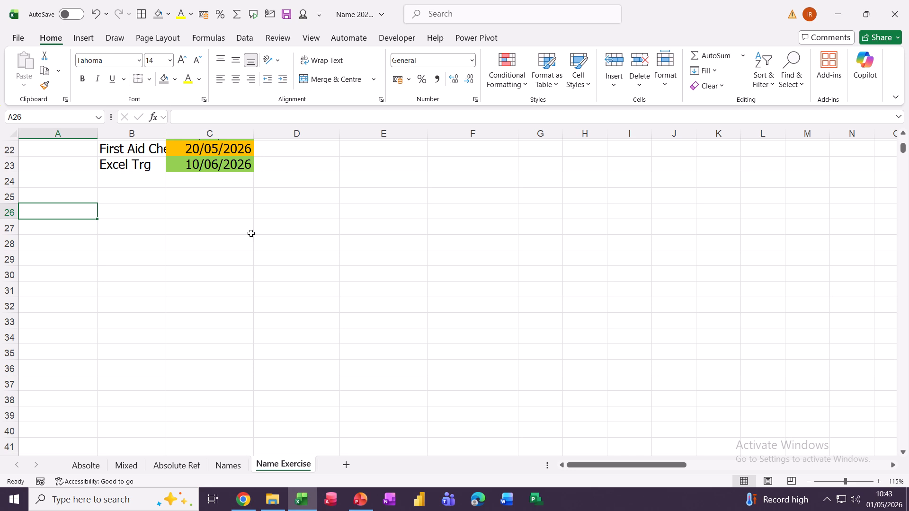
{"action": "type", "text": "I"}
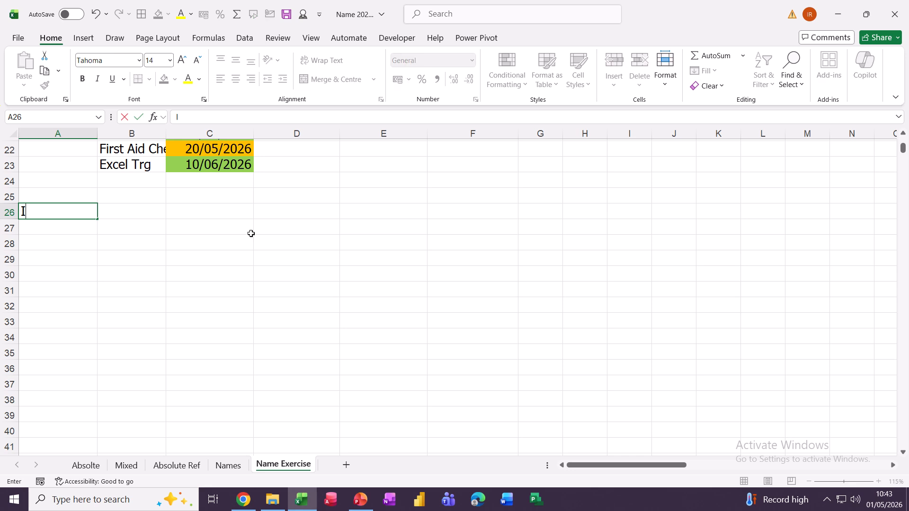
{"action": "type", "text": "tem"}
{"action": "key", "text": "Tab"}
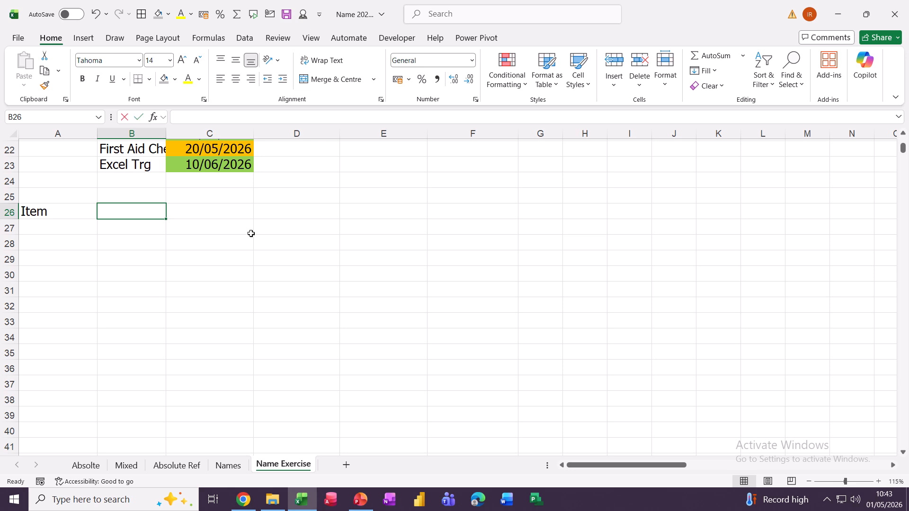
{"action": "type", "text": "Qty"}
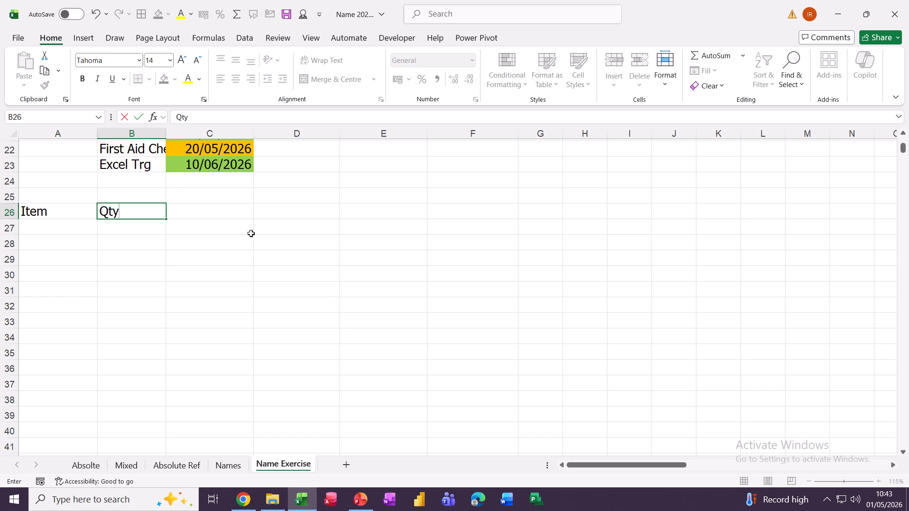
{"action": "key", "text": "Tab"}
{"action": "type", "text": "Pr"}
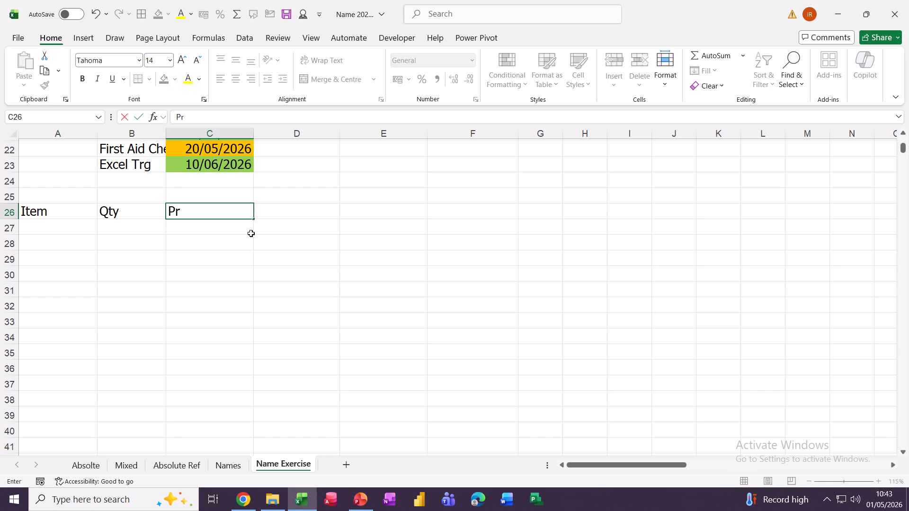
{"action": "type", "text": "ice"}
{"action": "key", "text": "Tab"}
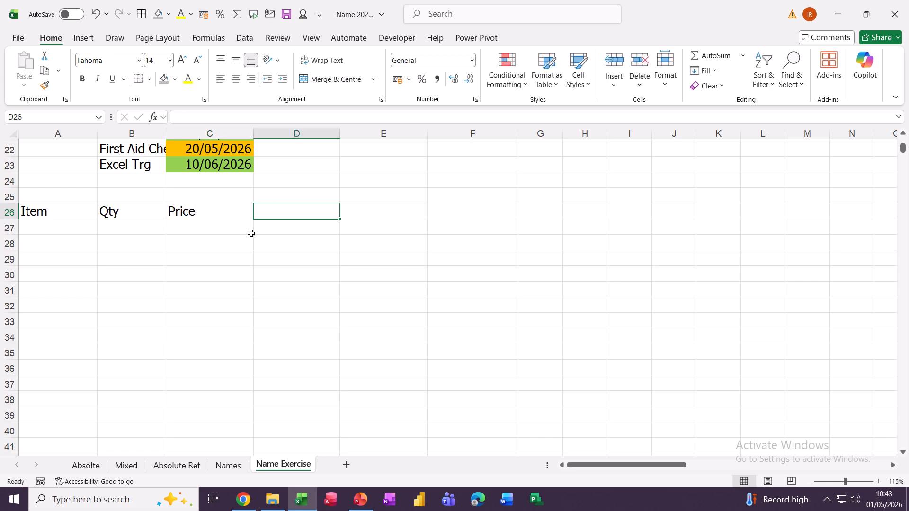
{"action": "type", "text": "Total"}
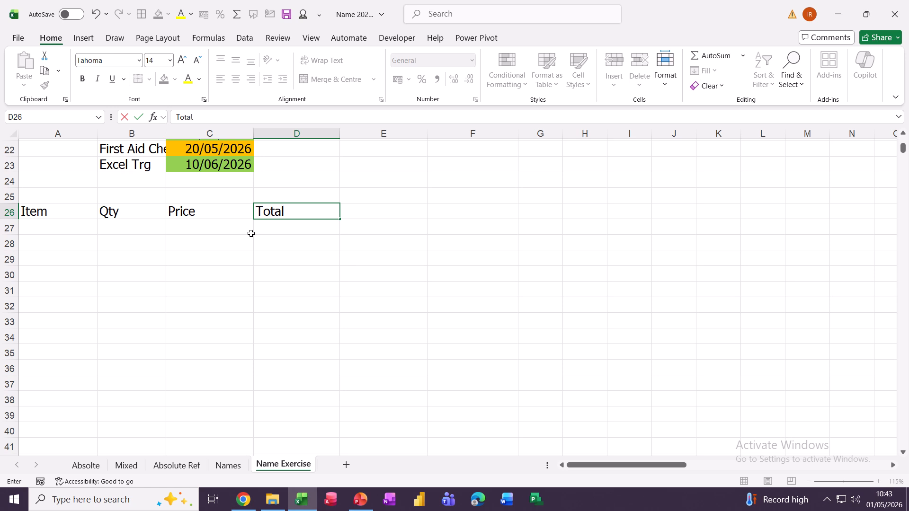
{"action": "key", "text": "Tab"}
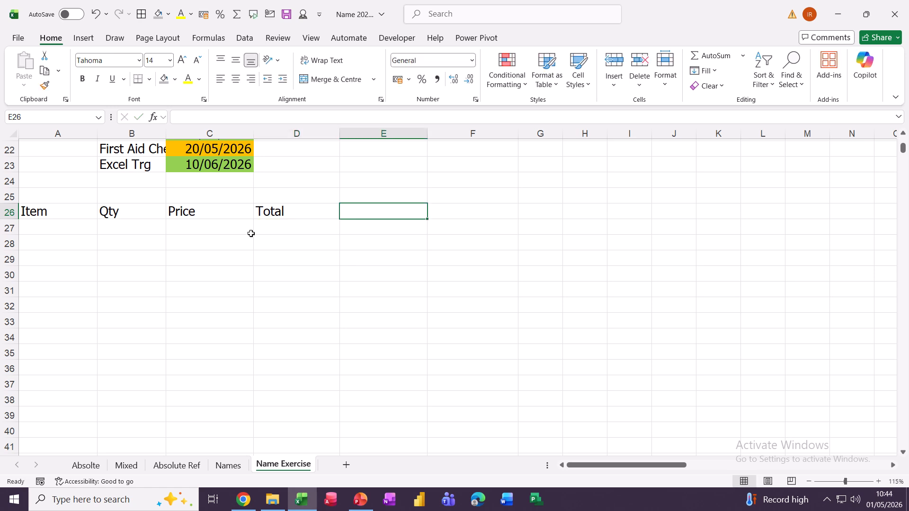
Enter the headers HR, Admin, Sales and Total in E26:H26 to complete the item table's header row
{"action": "type", "text": "HR"}
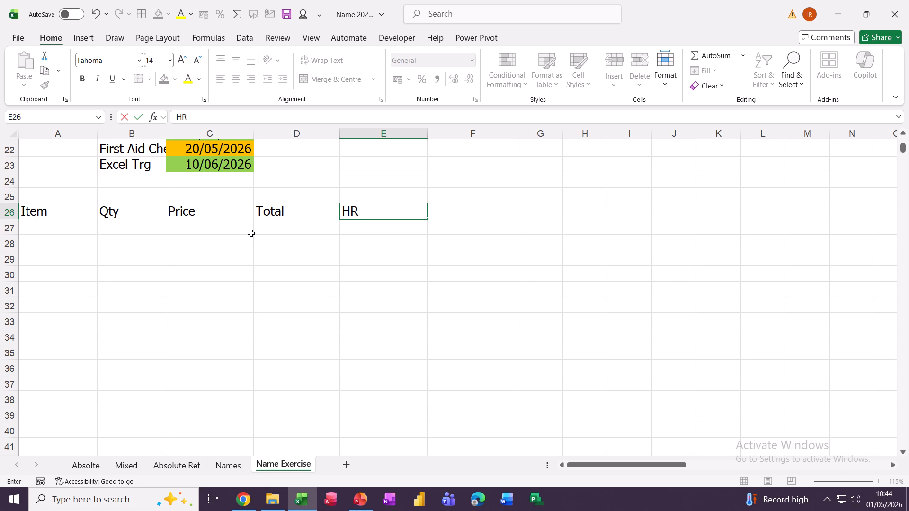
{"action": "key", "text": "Tab"}
{"action": "type", "text": "Ad"}
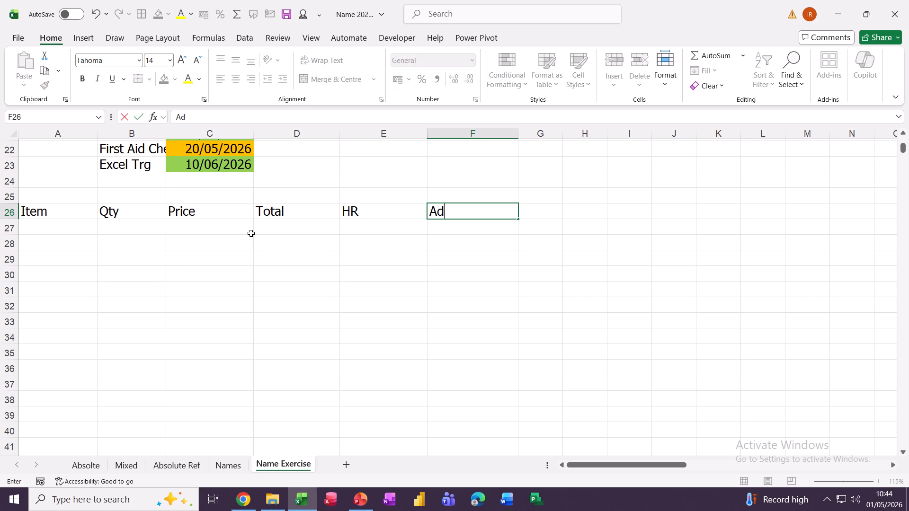
{"action": "type", "text": "min"}
{"action": "key", "text": "Tab"}
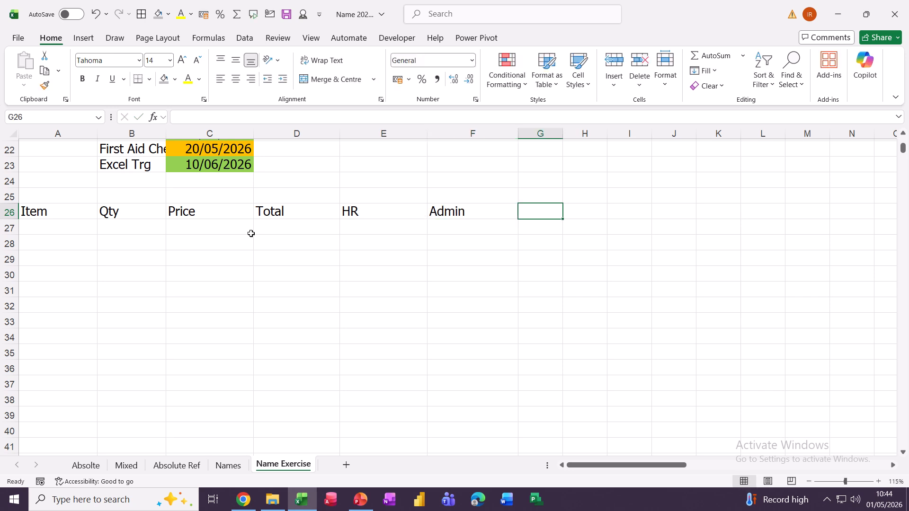
{"action": "type", "text": "Sales"}
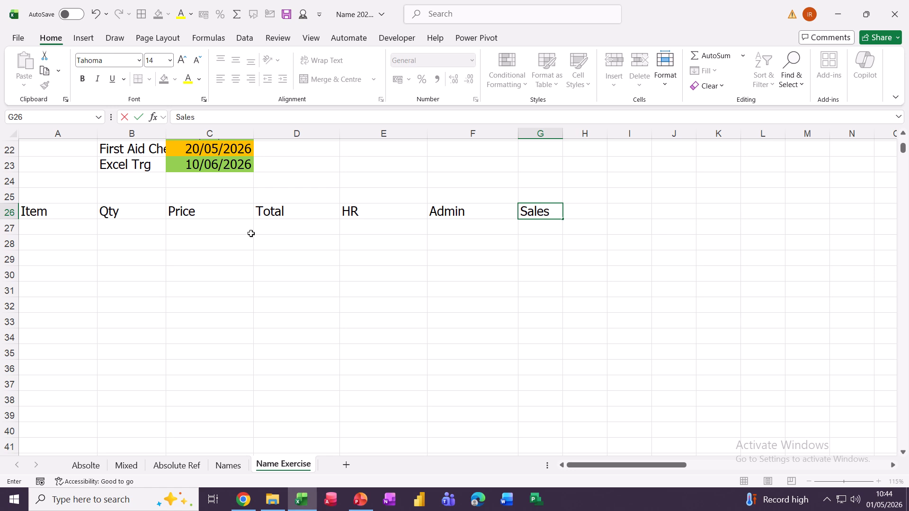
{"action": "key", "text": "Tab"}
{"action": "type", "text": "T"}
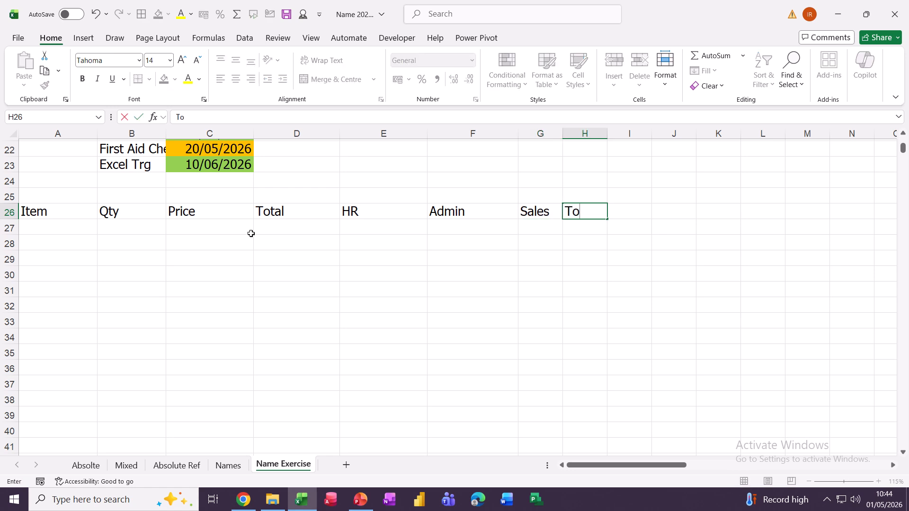
{"action": "type", "text": "otal"}
{"action": "key", "text": "Return"}
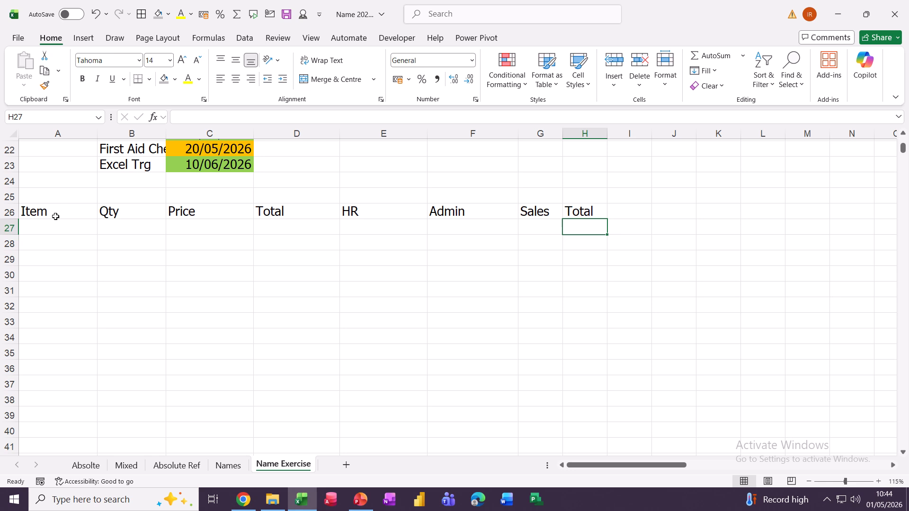
Add borders around all cells in A26:H30 and shade the first Total column, D27:D30, grey
{"action": "left_click_drag", "start_coordinate": [55, 214], "coordinate": [571, 278]}
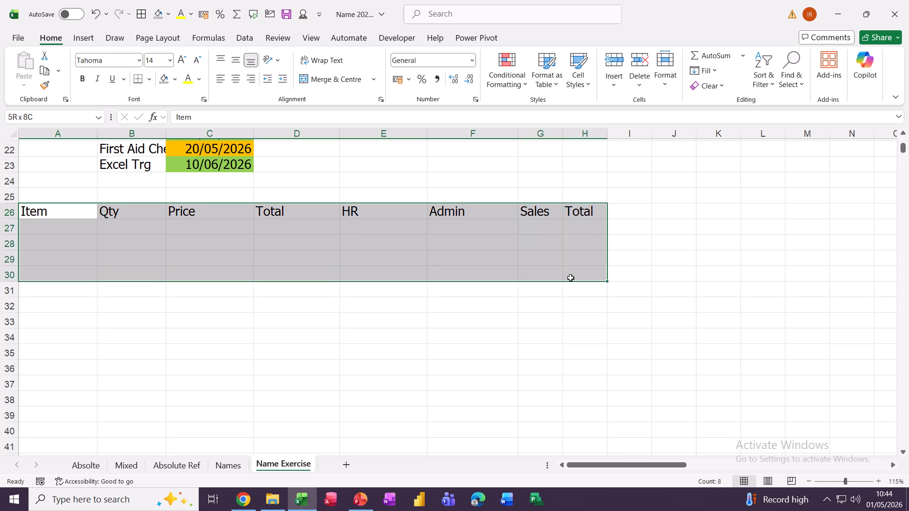
{"action": "left_click", "coordinate": [142, 15]}
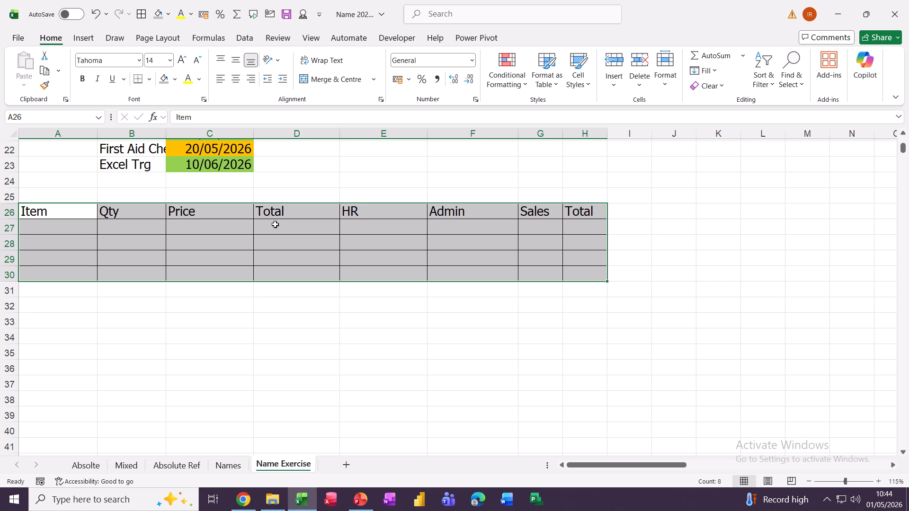
{"action": "left_click_drag", "start_coordinate": [275, 226], "coordinate": [285, 269]}
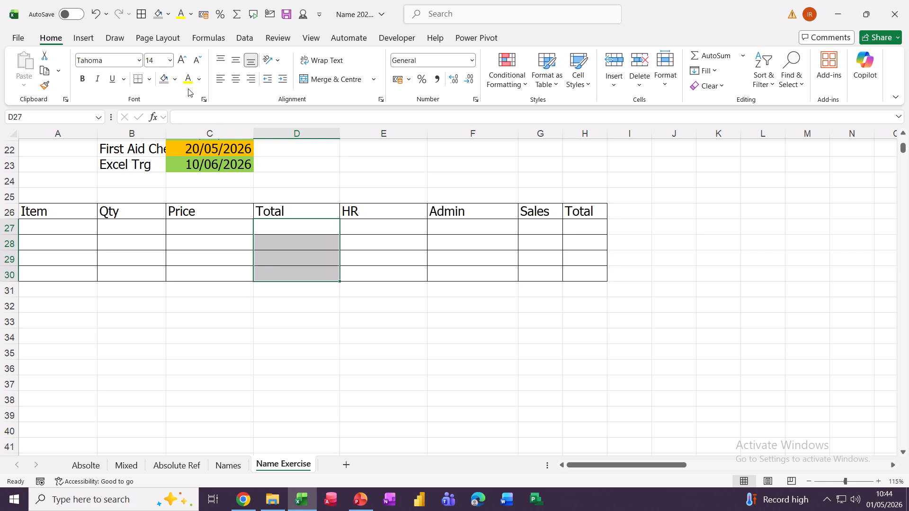
{"action": "left_click", "coordinate": [164, 79]}
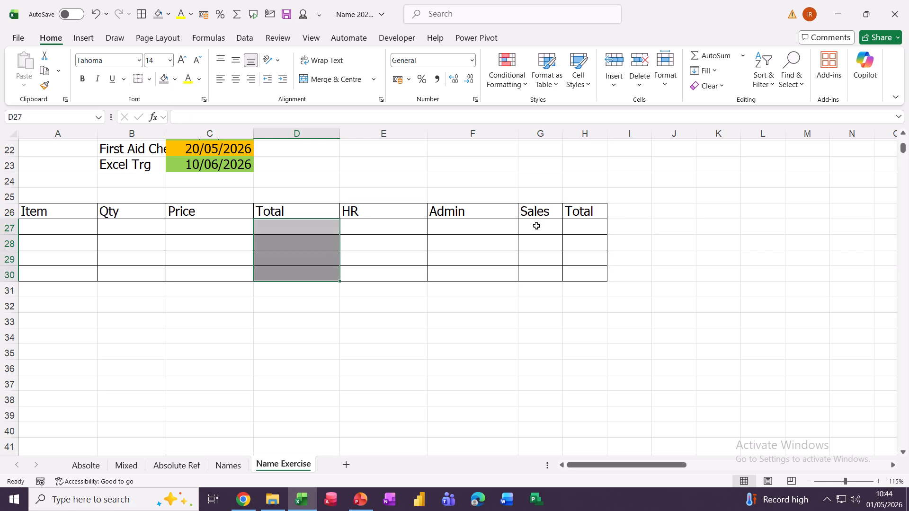
Fill the second Total column's cells H27:H30 with the standard orange colour
{"action": "left_click_drag", "start_coordinate": [578, 228], "coordinate": [589, 271]}
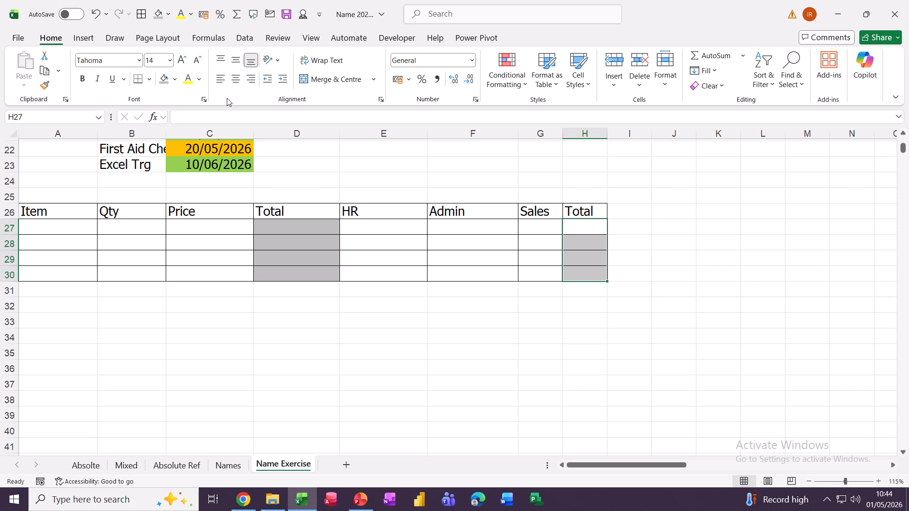
{"action": "left_click", "coordinate": [175, 79]}
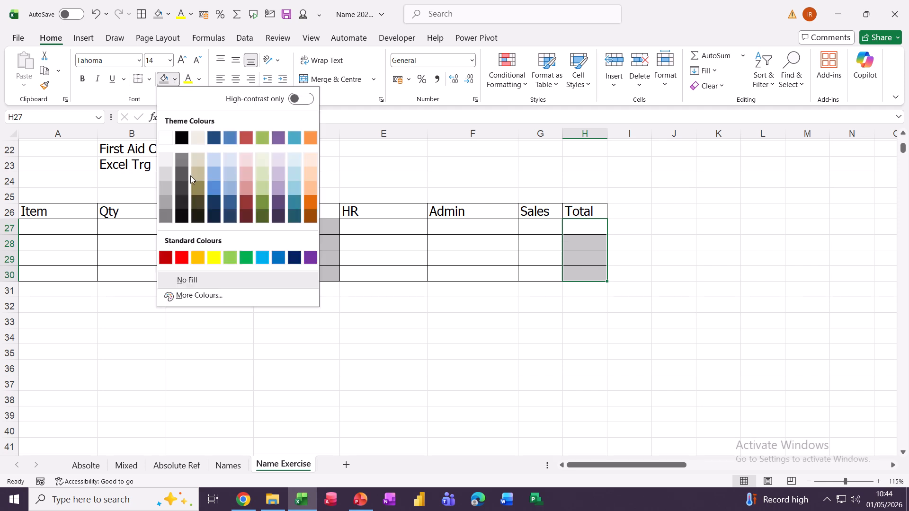
{"action": "left_click", "coordinate": [197, 258]}
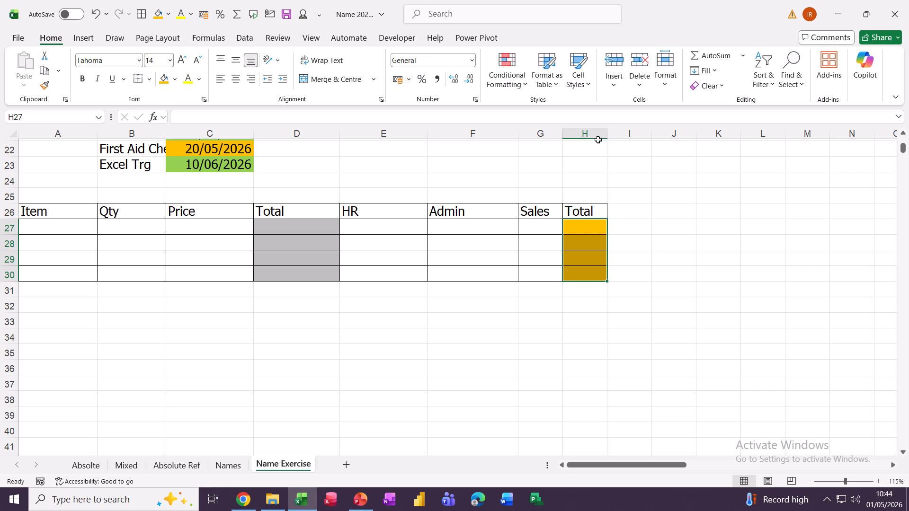
Widen column H slightly and apply the pound accounting number format to C27:H30
{"action": "left_click_drag", "start_coordinate": [607, 134], "coordinate": [628, 135]}
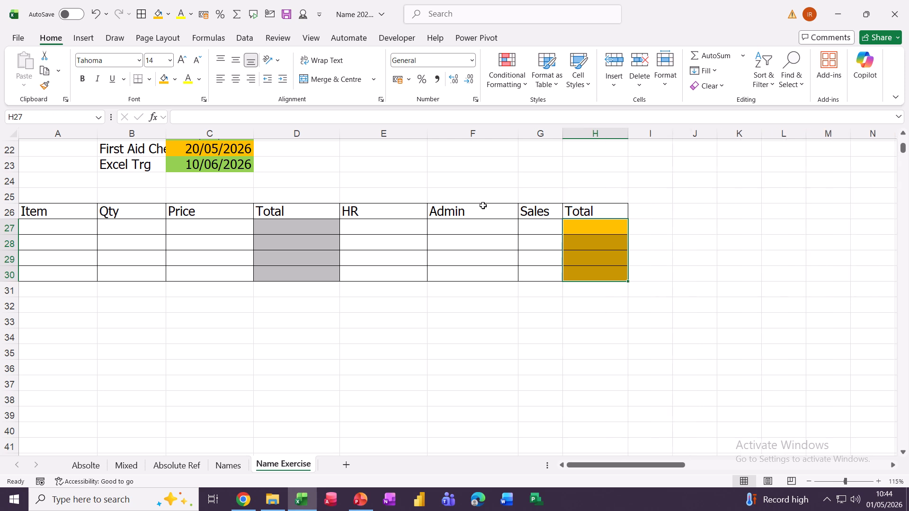
{"action": "mouse_move", "coordinate": [187, 226]}
{"action": "left_mouse_down"}
{"action": "mouse_move", "coordinate": [298, 262]}
{"action": "mouse_move", "coordinate": [567, 275]}
{"action": "left_mouse_up"}
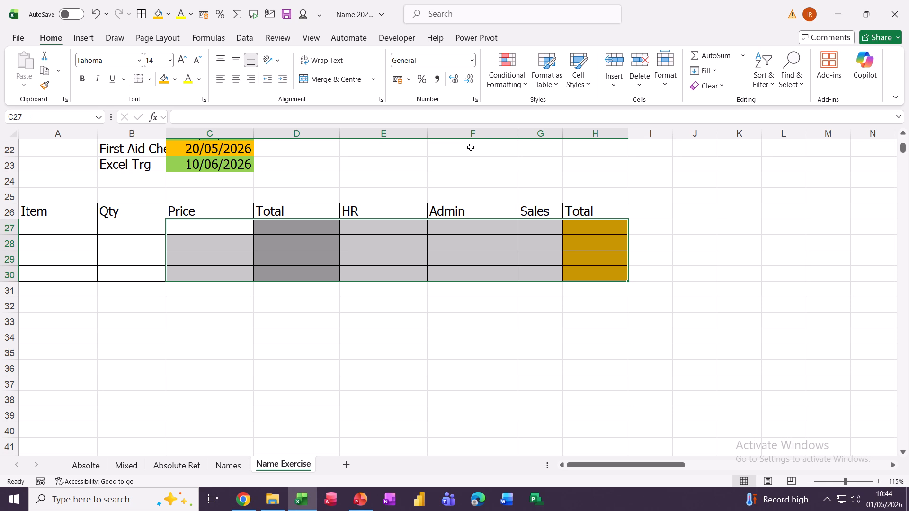
{"action": "left_click", "coordinate": [399, 82]}
Total the departments in H27 with =SUM(E27:G27) and fill the formula down to H30
{"action": "left_click", "coordinate": [586, 235]}
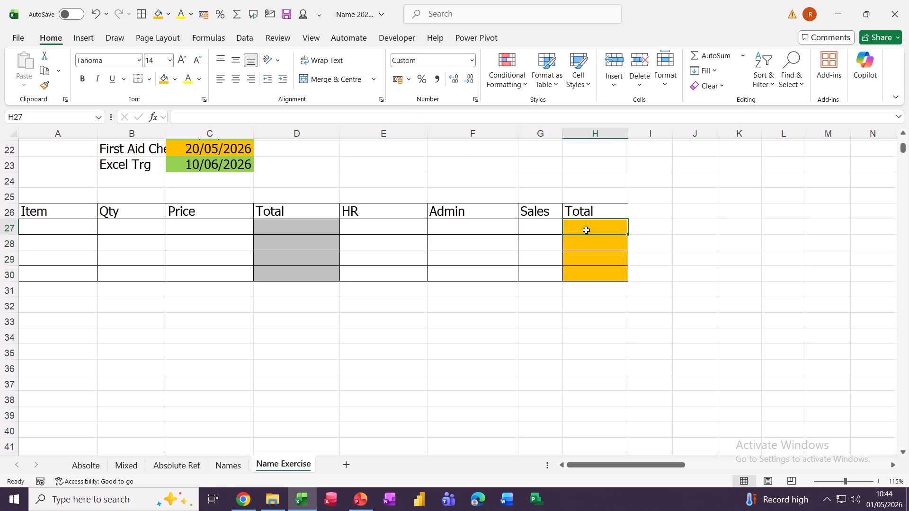
{"action": "left_click", "coordinate": [694, 57]}
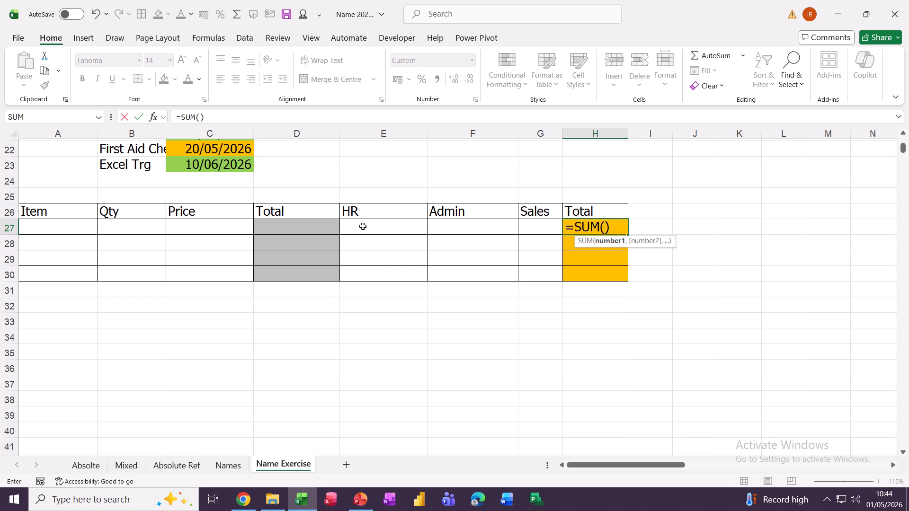
{"action": "left_click_drag", "start_coordinate": [362, 227], "coordinate": [526, 224]}
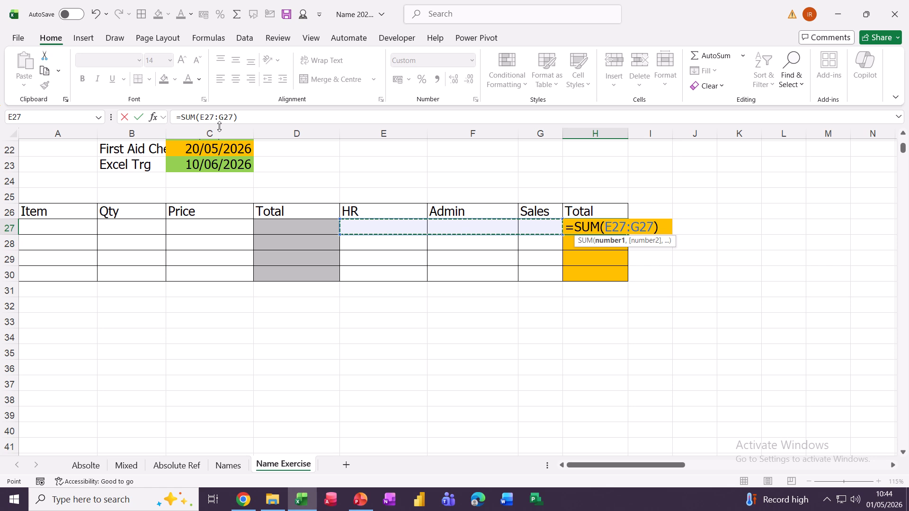
{"action": "left_click", "coordinate": [139, 117]}
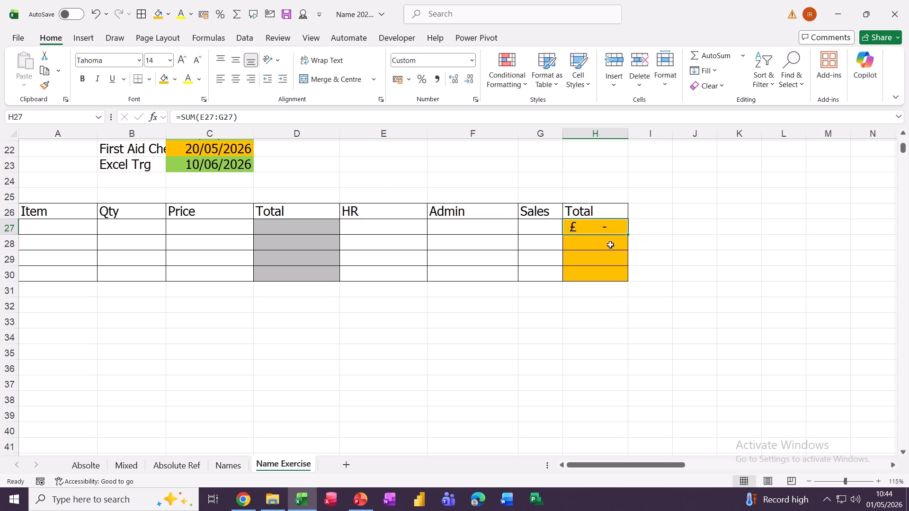
{"action": "left_click_drag", "start_coordinate": [628, 235], "coordinate": [633, 277]}
Calculate quantity times price in D27 with =B27*C27 and fill the formula down to D30
{"action": "left_click", "coordinate": [273, 226]}
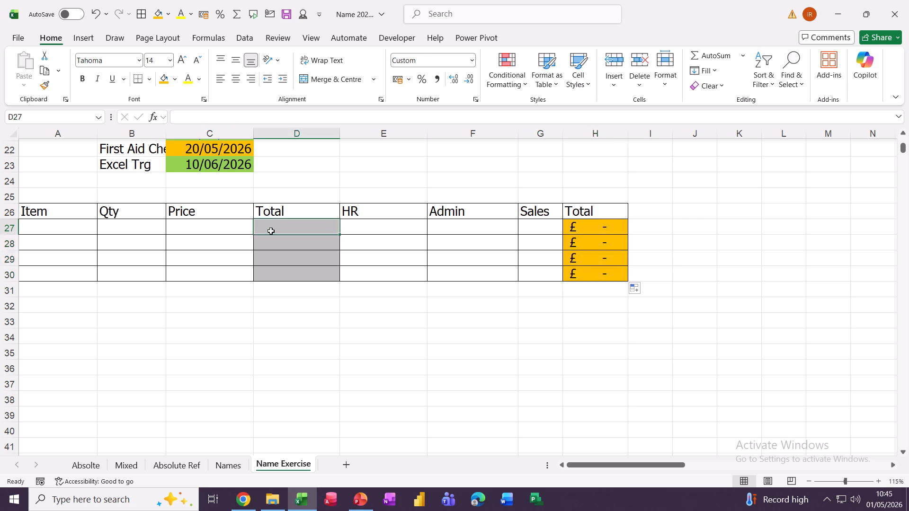
{"action": "type", "text": "="}
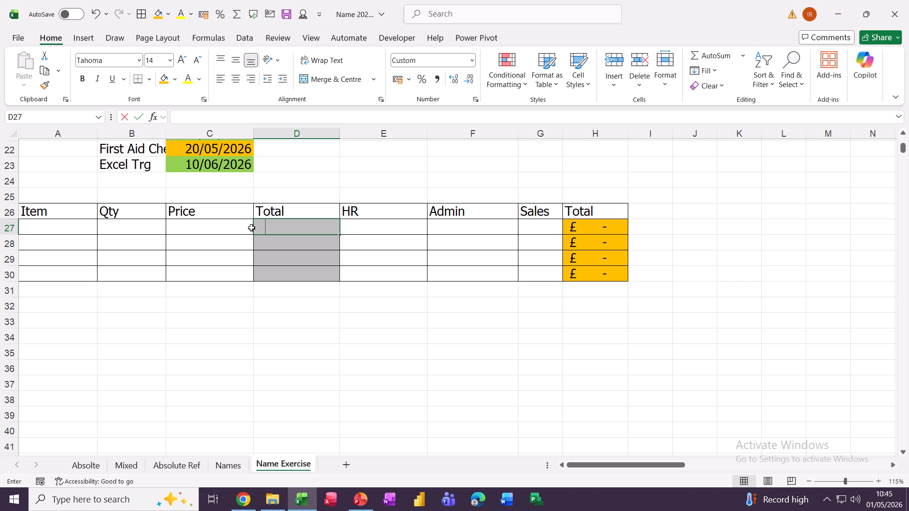
{"action": "left_click", "coordinate": [121, 227]}
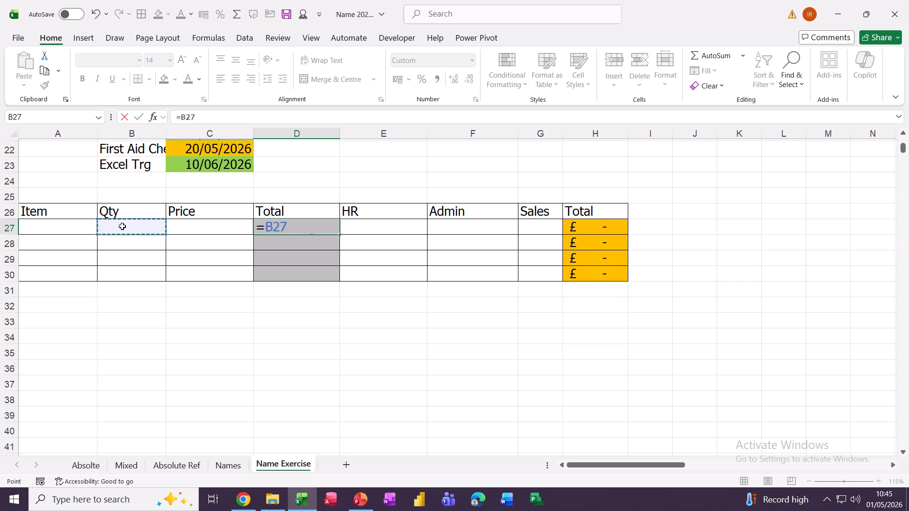
{"action": "type", "text": "*"}
{"action": "left_click", "coordinate": [192, 226]}
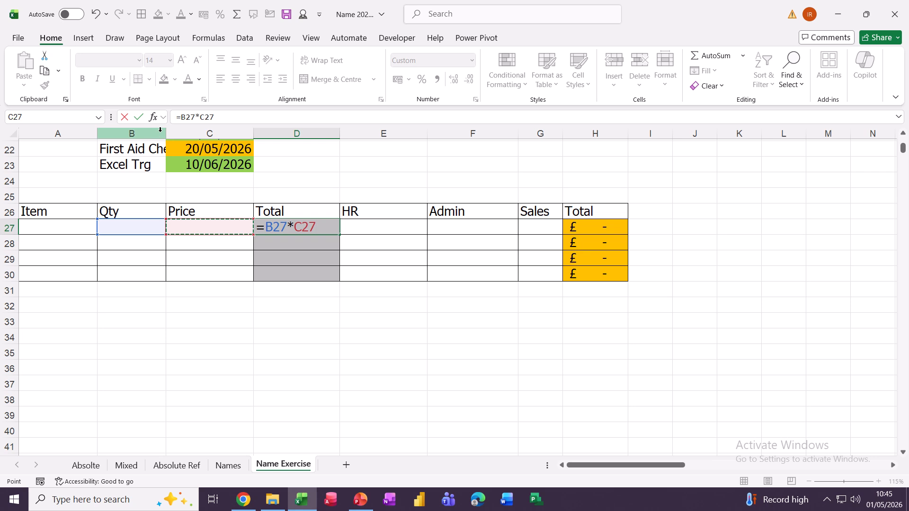
{"action": "left_click", "coordinate": [138, 117]}
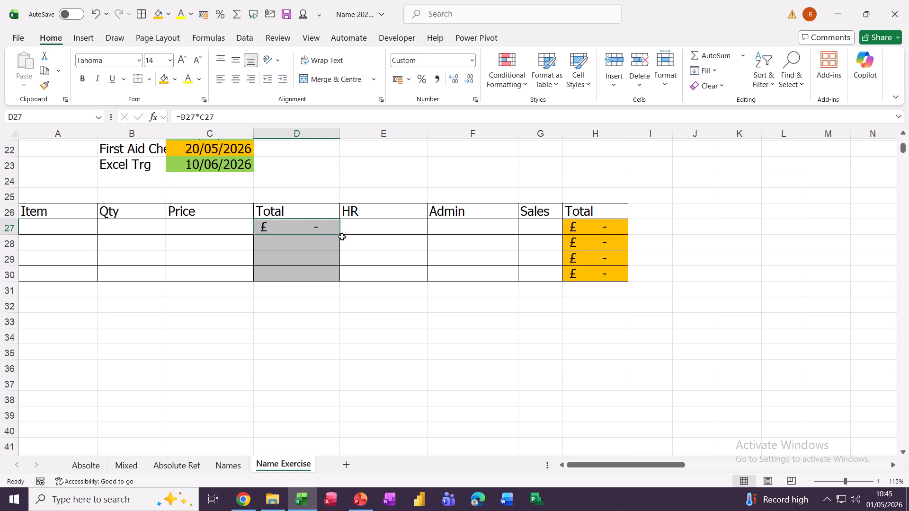
{"action": "left_click_drag", "start_coordinate": [341, 235], "coordinate": [341, 278]}
Enter the first item in row 27 as Ink with a quantity of 10 and a price of 10
{"action": "left_click", "coordinate": [39, 228]}
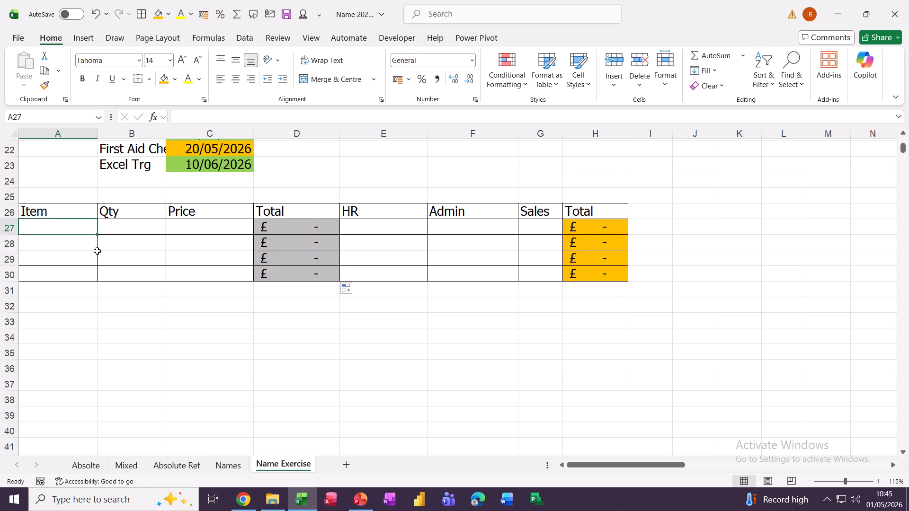
{"action": "type", "text": "In"}
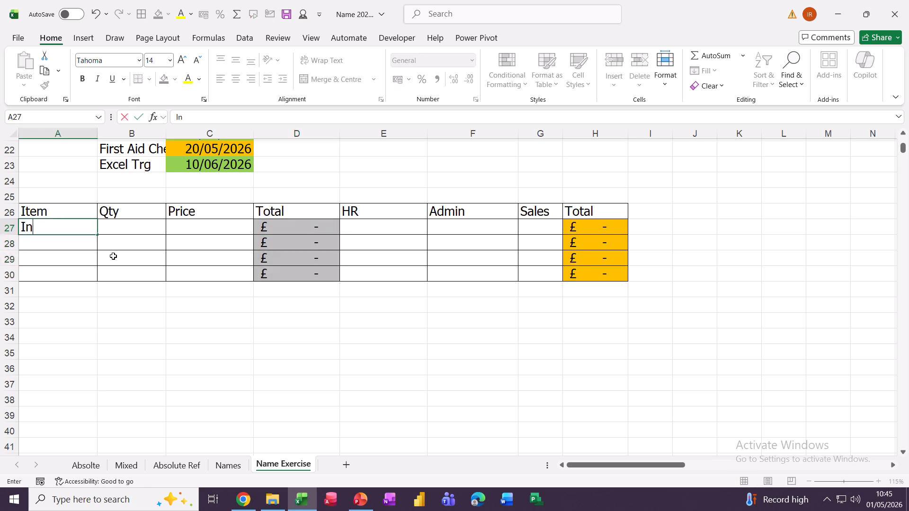
{"action": "type", "text": "k"}
{"action": "key", "text": "Tab"}
{"action": "type", "text": "1"}
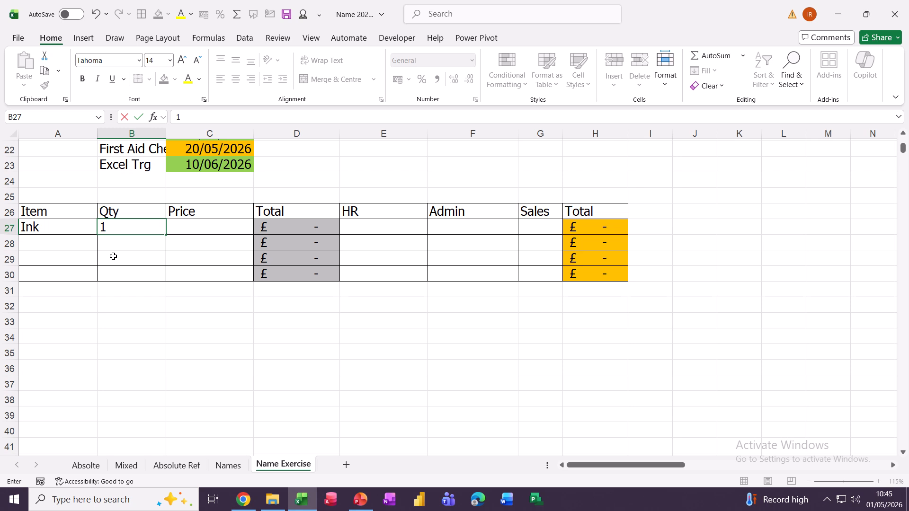
{"action": "type", "text": "0"}
{"action": "key", "text": "Tab"}
{"action": "type", "text": "10"}
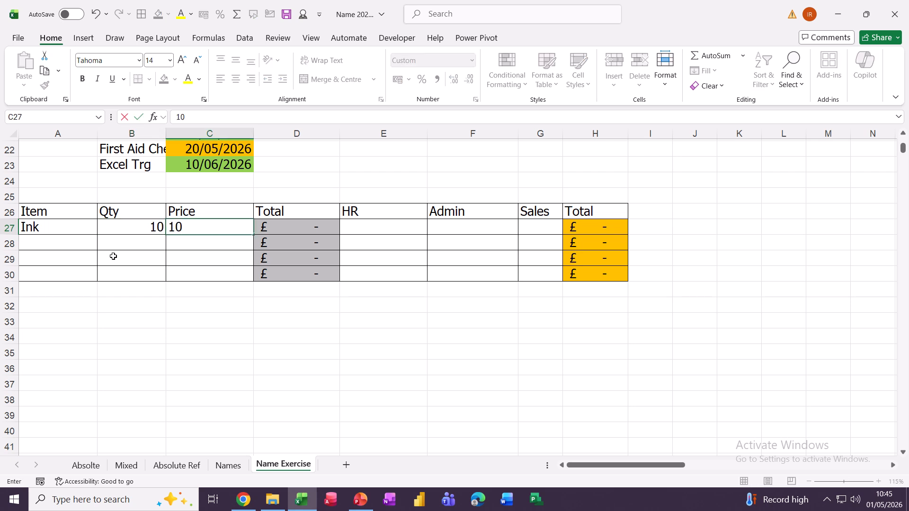
{"action": "key", "text": "Tab"}
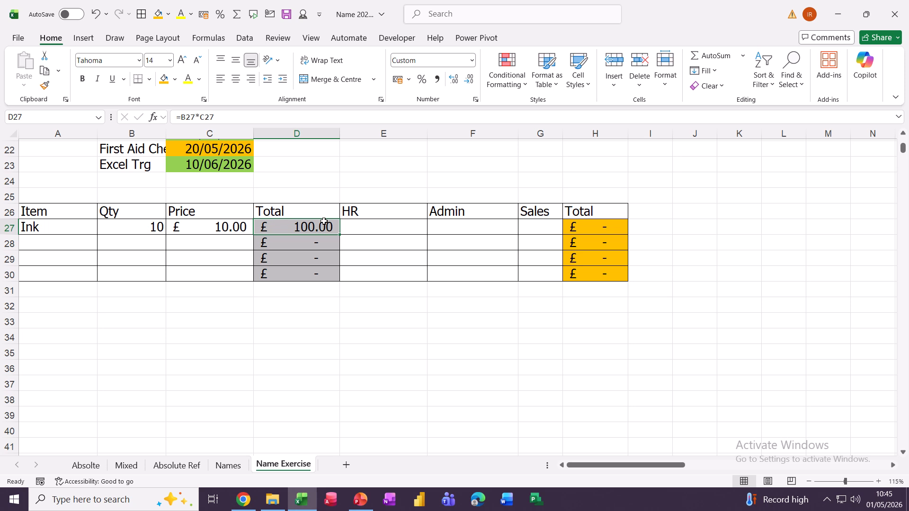
Enter the Ink department amounts in row 27: 50 for HR, 50 for Admin and 40 for Sales
{"action": "left_click", "coordinate": [381, 227]}
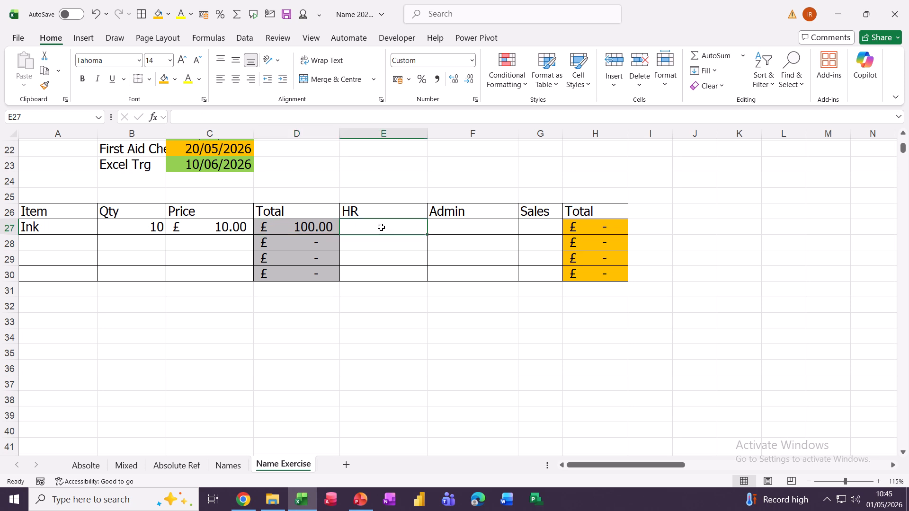
{"action": "type", "text": "50"}
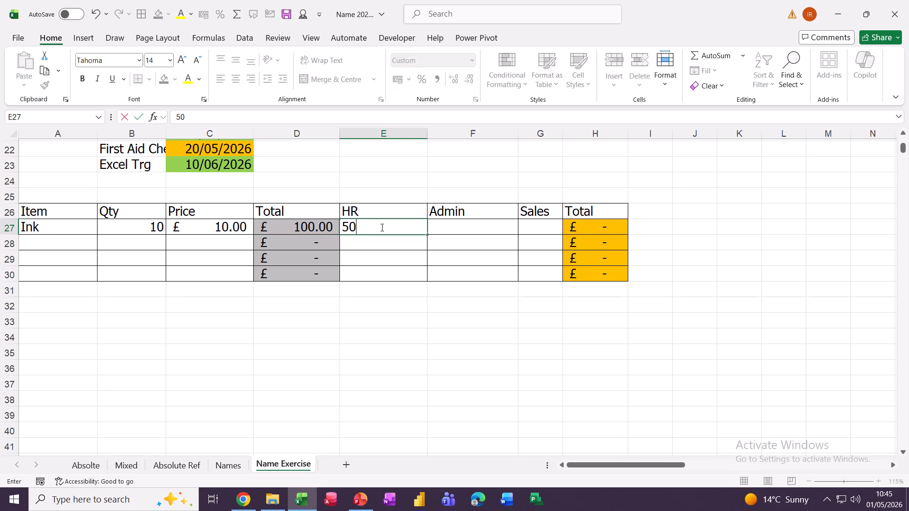
{"action": "key", "text": "Tab"}
{"action": "type", "text": "5"}
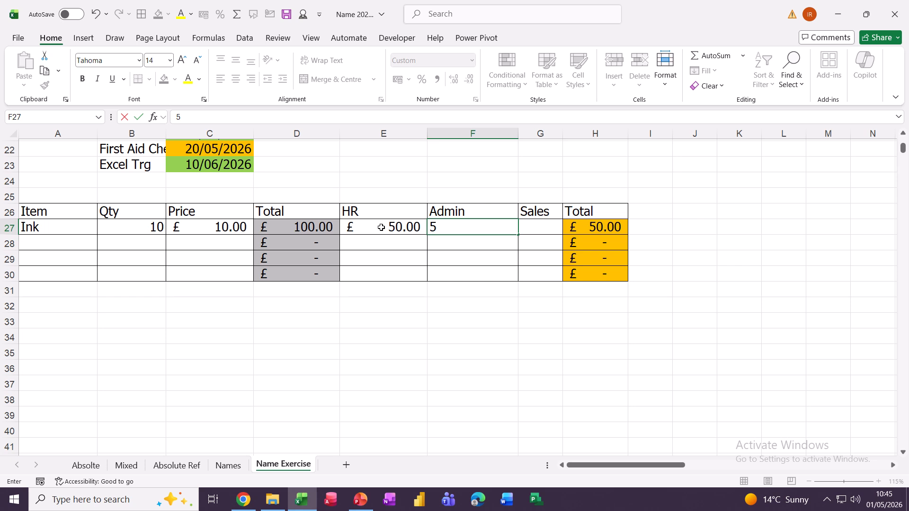
{"action": "type", "text": "0"}
{"action": "key", "text": "Tab"}
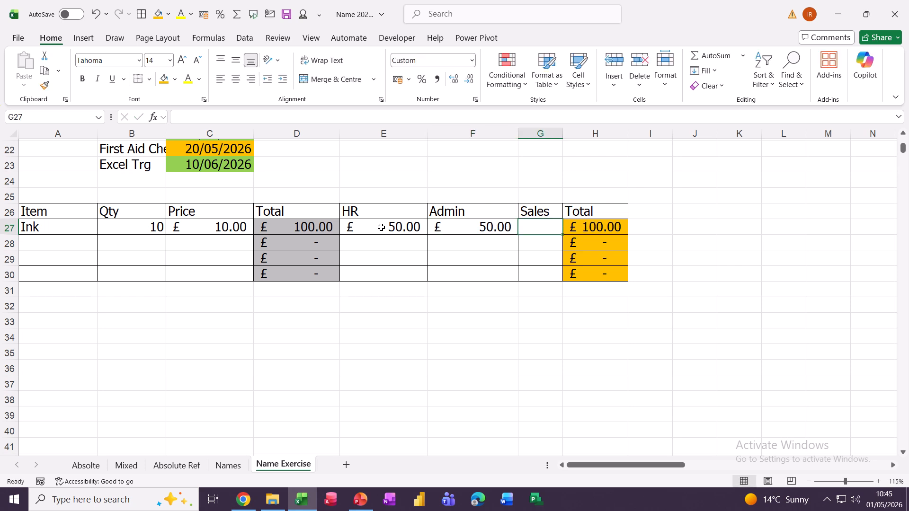
{"action": "type", "text": "40"}
{"action": "key", "text": "Tab"}
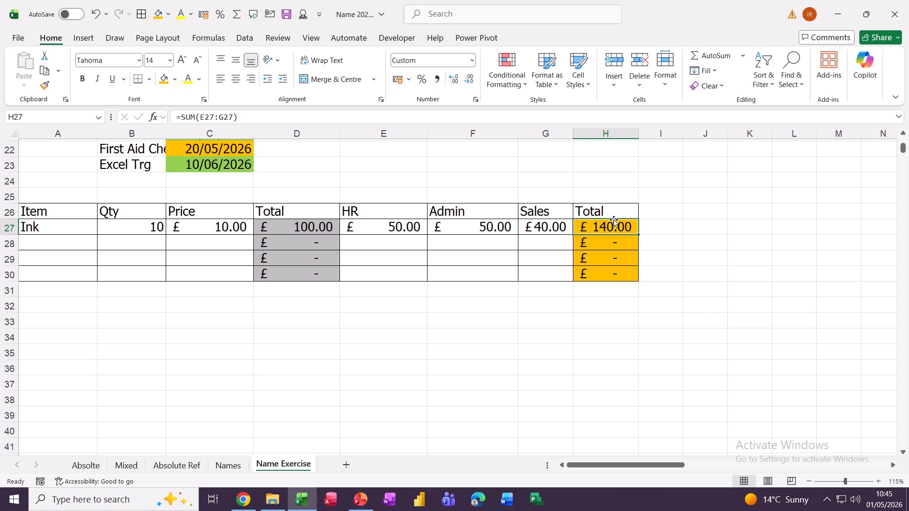
{"action": "left_click", "coordinate": [662, 230]}
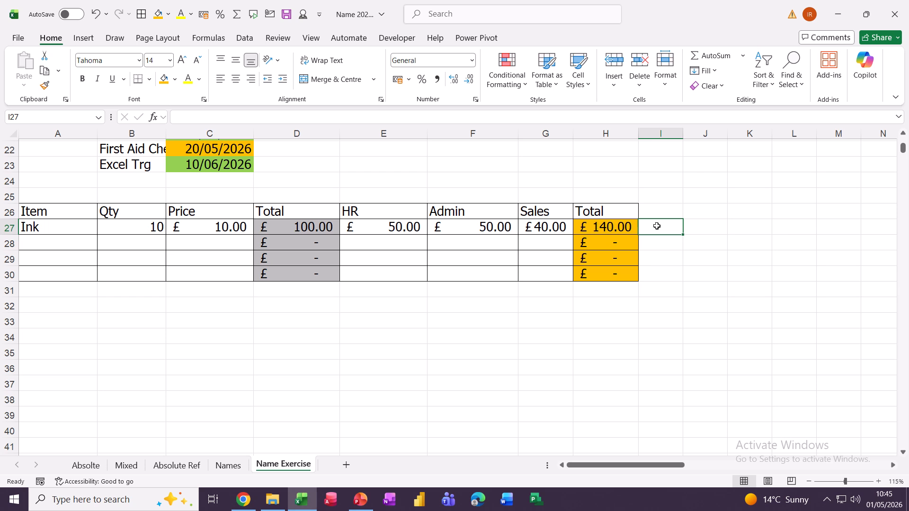
Start a new conditional formatting rule for I27 that uses a formula to determine which cells to format
{"action": "left_click", "coordinate": [508, 76]}
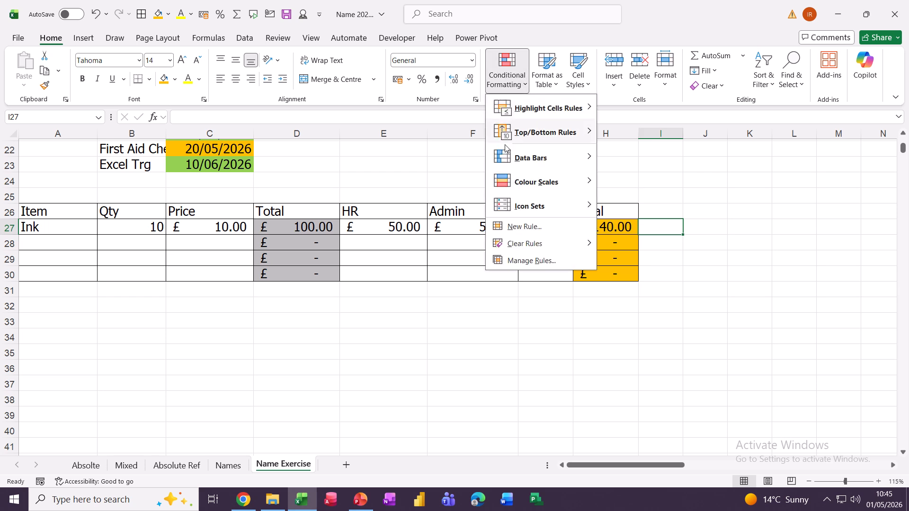
{"action": "left_click", "coordinate": [516, 265]}
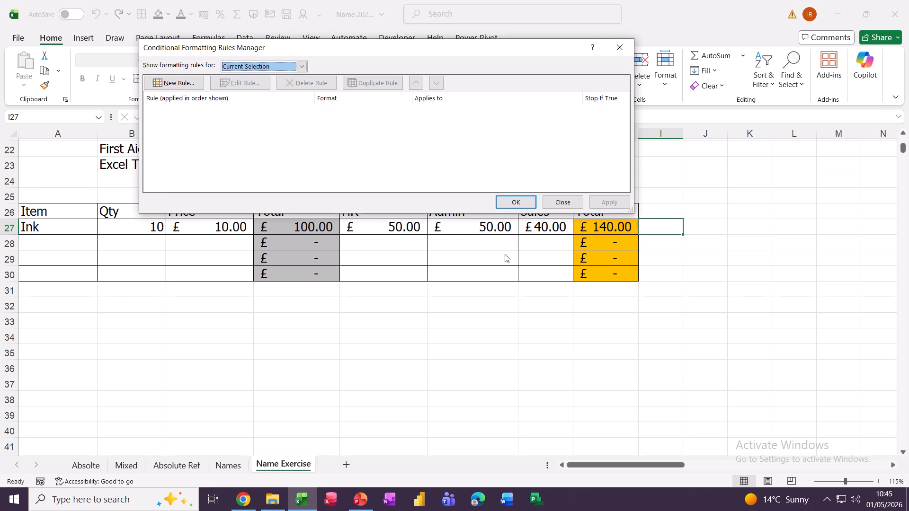
{"action": "left_click", "coordinate": [188, 83]}
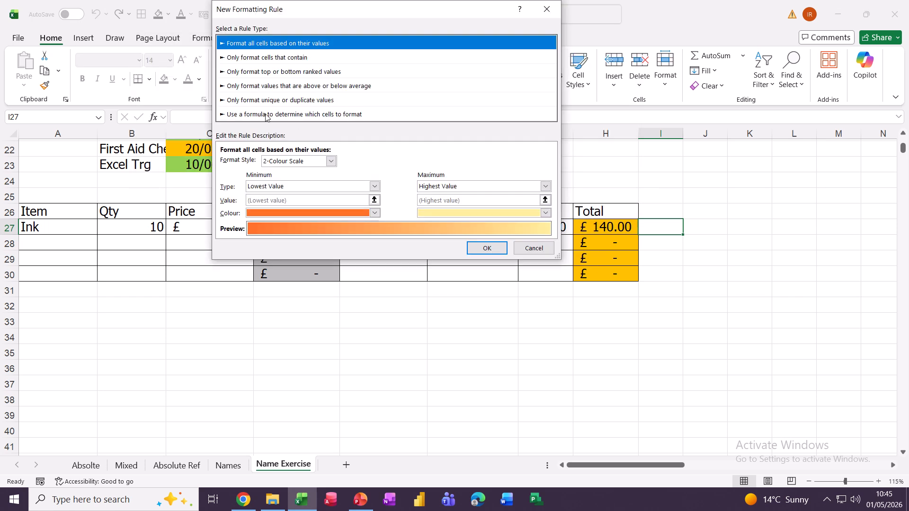
{"action": "left_click", "coordinate": [266, 115]}
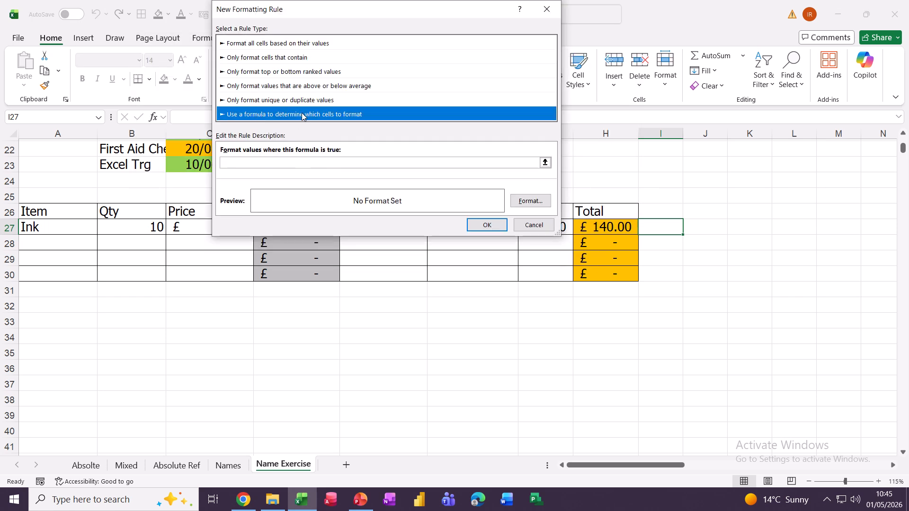
{"action": "left_click", "coordinate": [248, 164]}
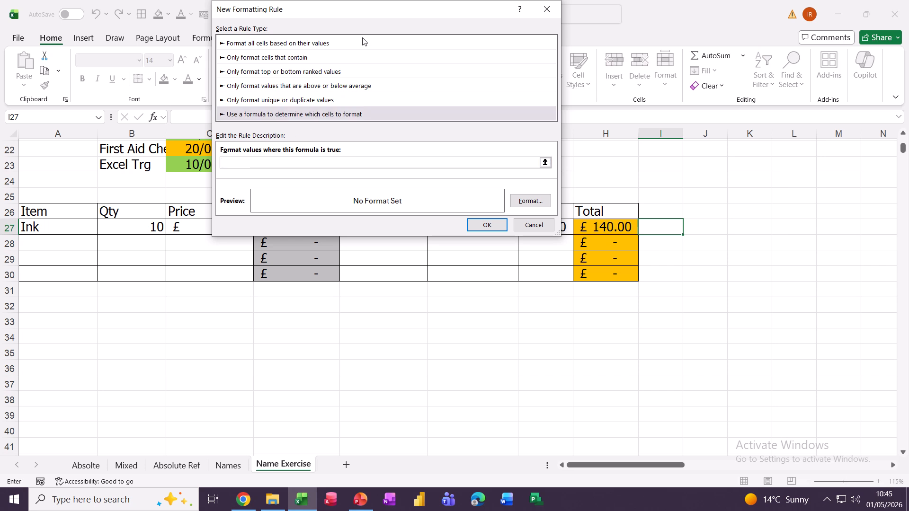
Set the rule's condition to =D27=H27 with relative references, comparing the Ink item total with its department total
{"action": "left_click_drag", "start_coordinate": [390, 14], "coordinate": [648, 4]}
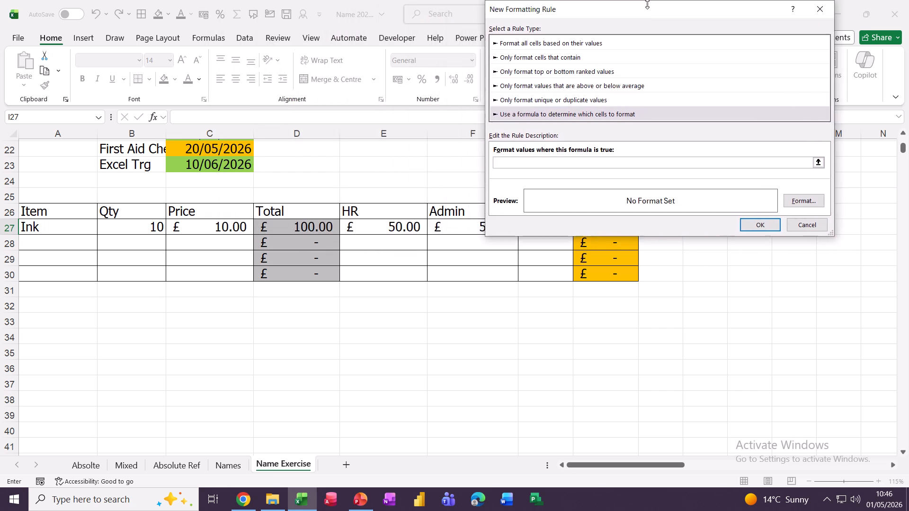
{"action": "left_click", "coordinate": [527, 167]}
{"action": "left_click", "coordinate": [305, 227]}
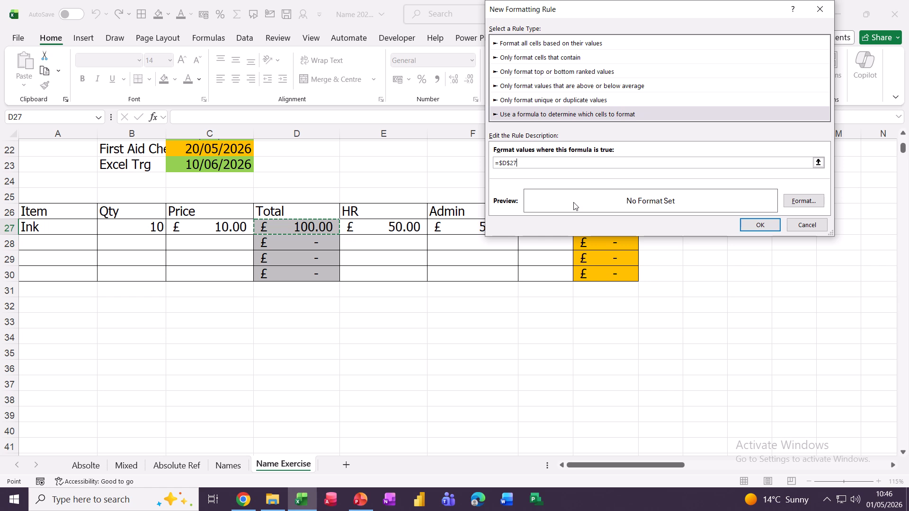
{"action": "key", "text": "F4"}
{"action": "key", "text": "F4"}
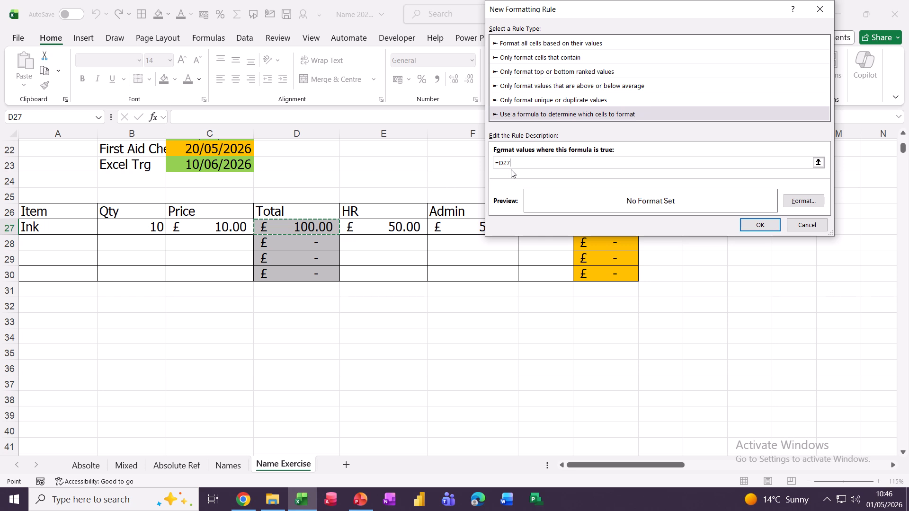
{"action": "type", "text": "="}
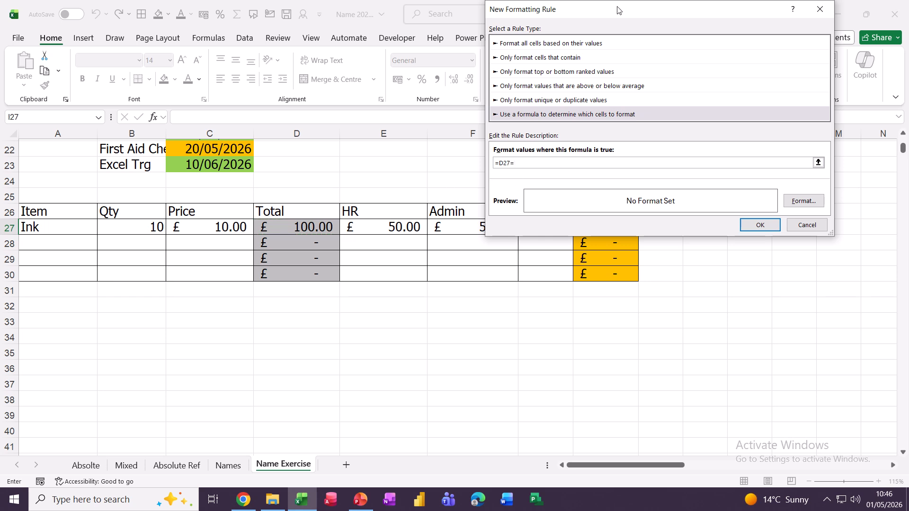
{"action": "left_click_drag", "start_coordinate": [615, 10], "coordinate": [335, 18]}
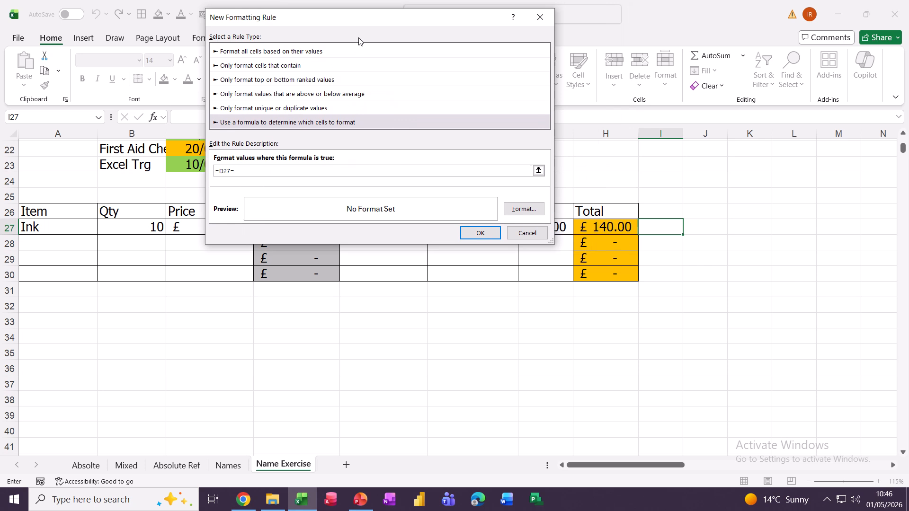
{"action": "left_click", "coordinate": [598, 228]}
{"action": "key", "text": "F4"}
{"action": "key", "text": "F4"}
Give the =D27=H27 rule a light green fill and add it to the rules for I27
{"action": "left_click", "coordinate": [511, 213]}
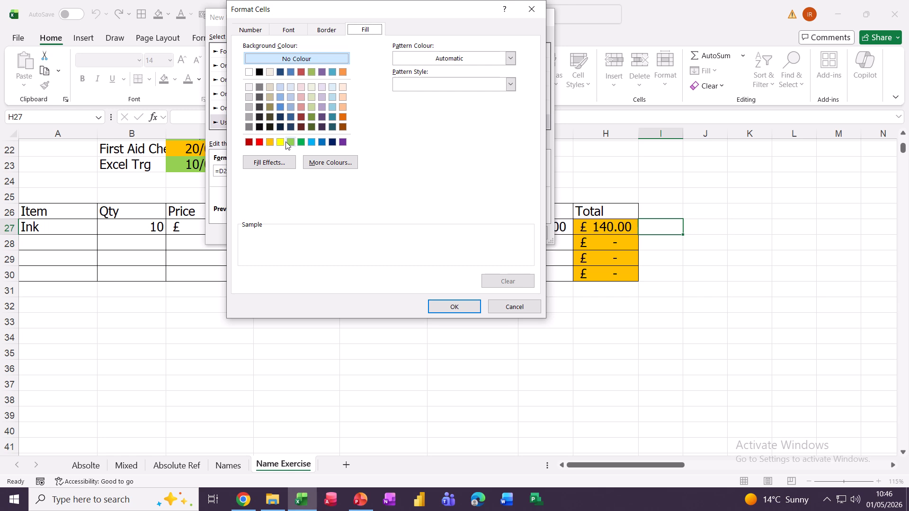
{"action": "left_click", "coordinate": [290, 142]}
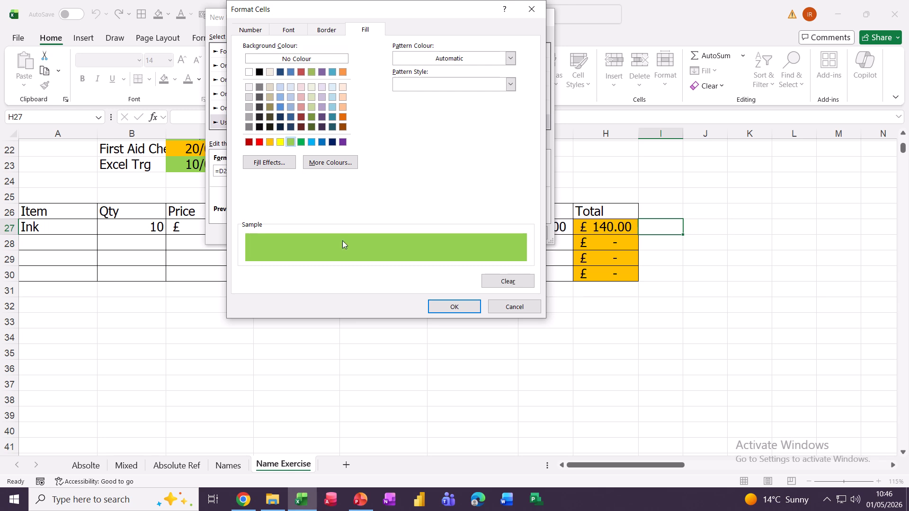
{"action": "left_click", "coordinate": [441, 308]}
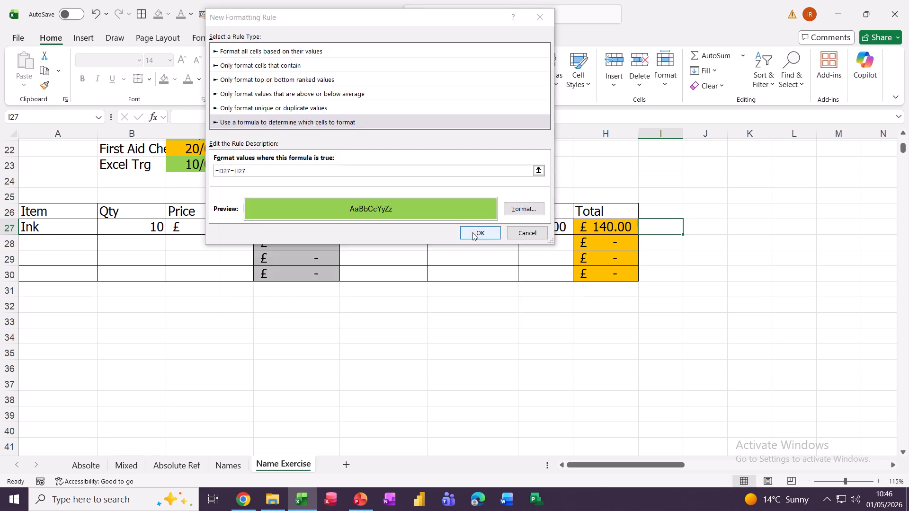
{"action": "left_click", "coordinate": [474, 235]}
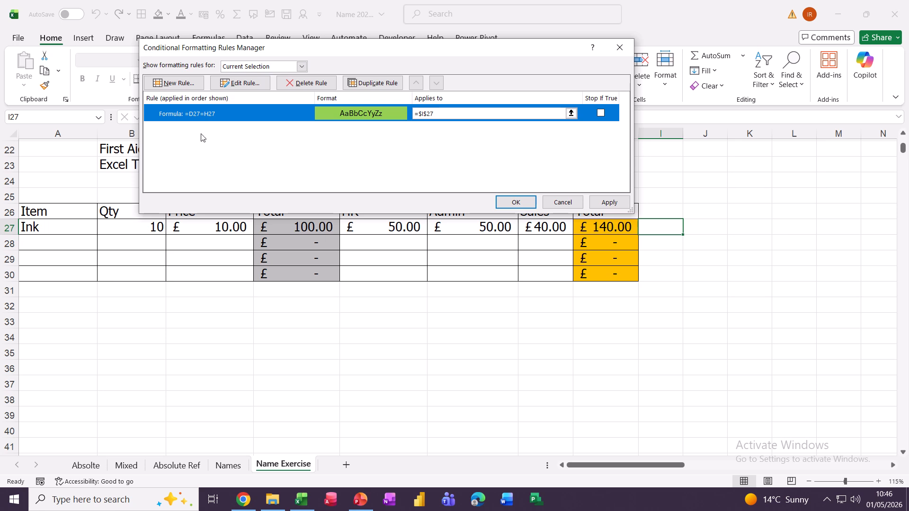
Create a second formula-based rule for I27 with the condition =D27<>H27, using relative references
{"action": "left_click", "coordinate": [165, 86]}
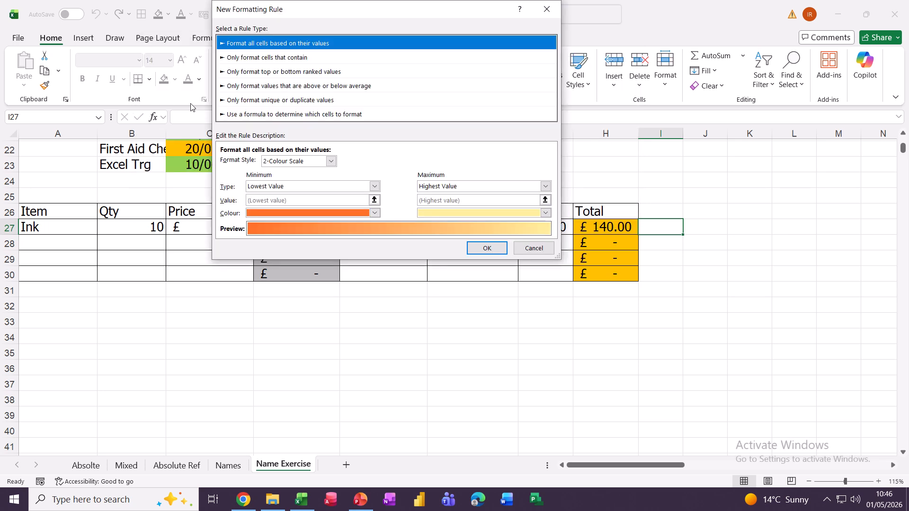
{"action": "left_click", "coordinate": [240, 116]}
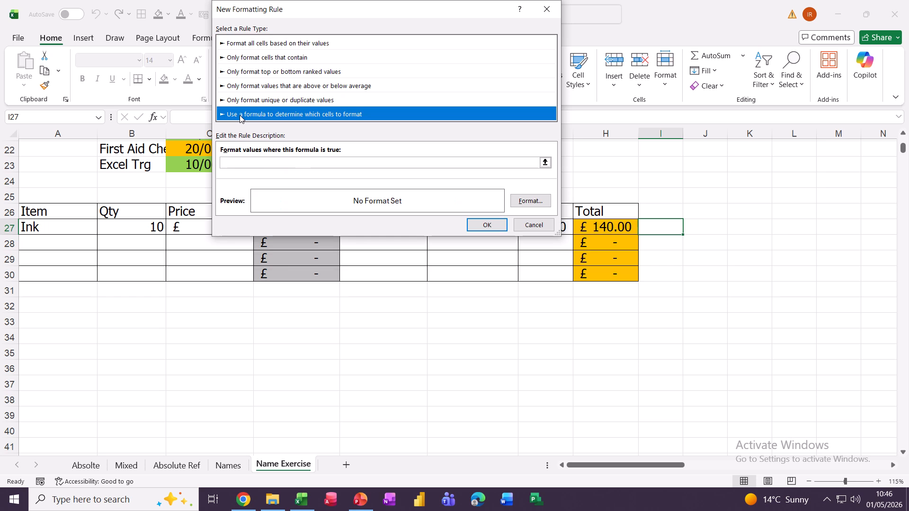
{"action": "left_click", "coordinate": [238, 163]}
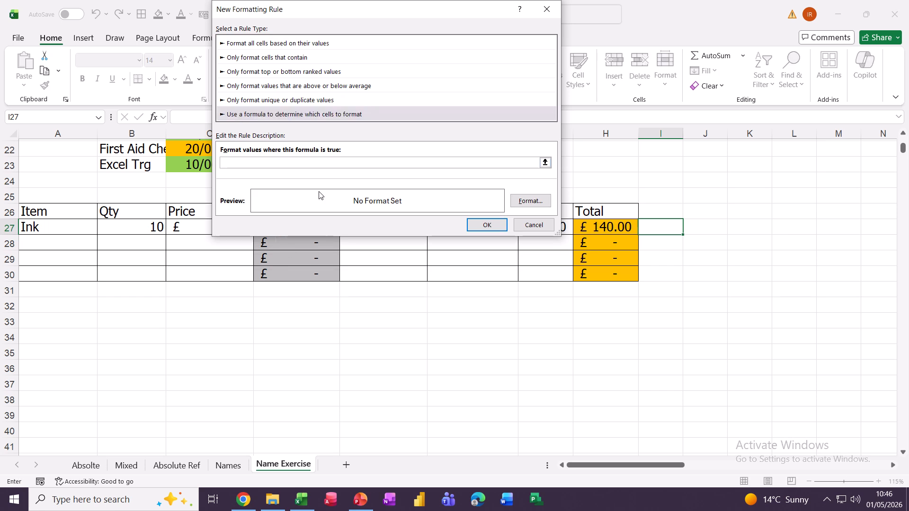
{"action": "left_click_drag", "start_coordinate": [351, 11], "coordinate": [367, 264]}
{"action": "left_click", "coordinate": [297, 228]}
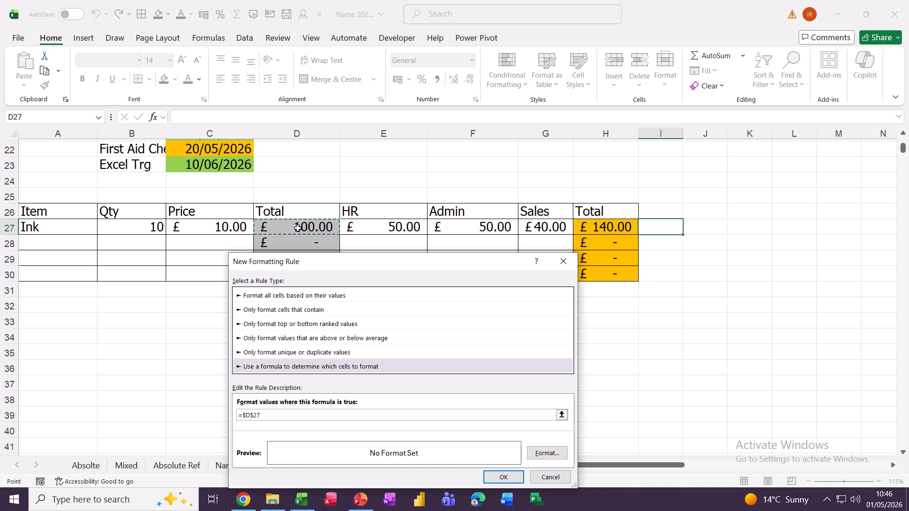
{"action": "key", "text": "F4"}
{"action": "type", "text": ">"}
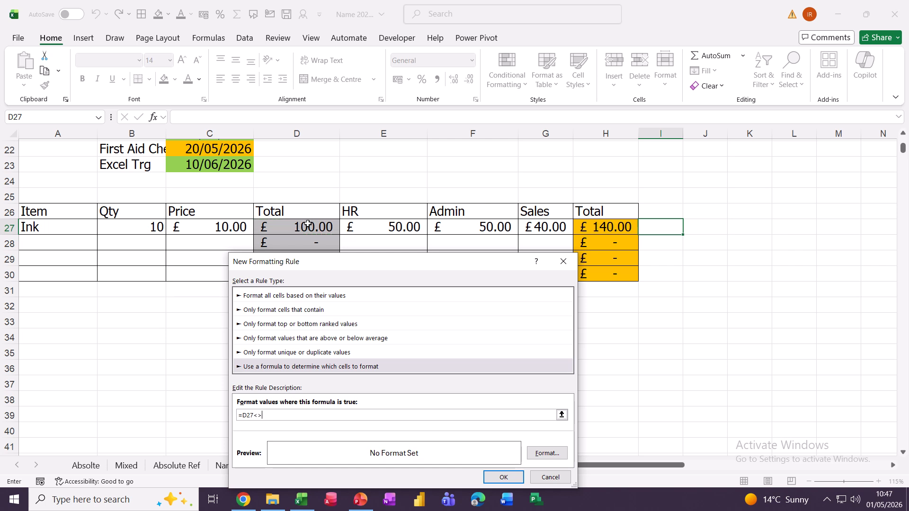
{"action": "left_click", "coordinate": [590, 229]}
{"action": "key", "text": "F4"}
{"action": "left_click_drag", "start_coordinate": [392, 269], "coordinate": [399, 159]}
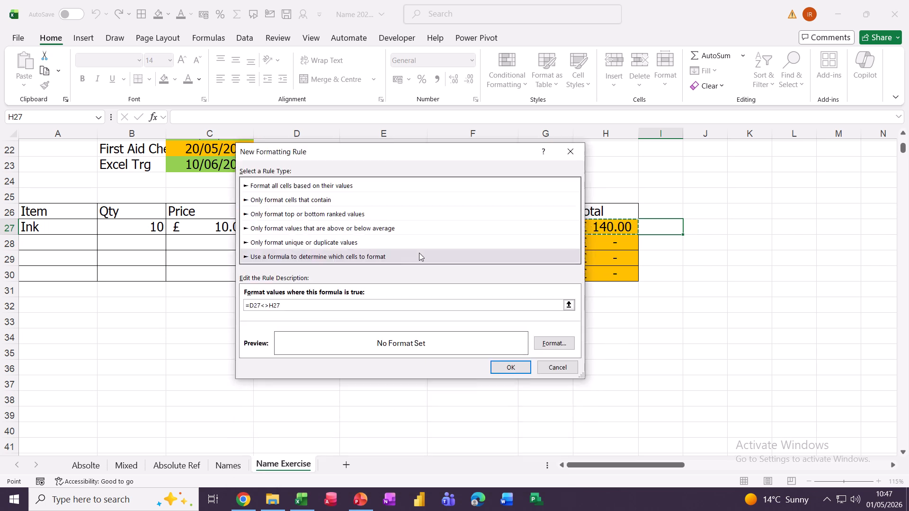
Give the =D27<>H27 rule a red fill and add it to the rules for I27
{"action": "left_click", "coordinate": [542, 345]}
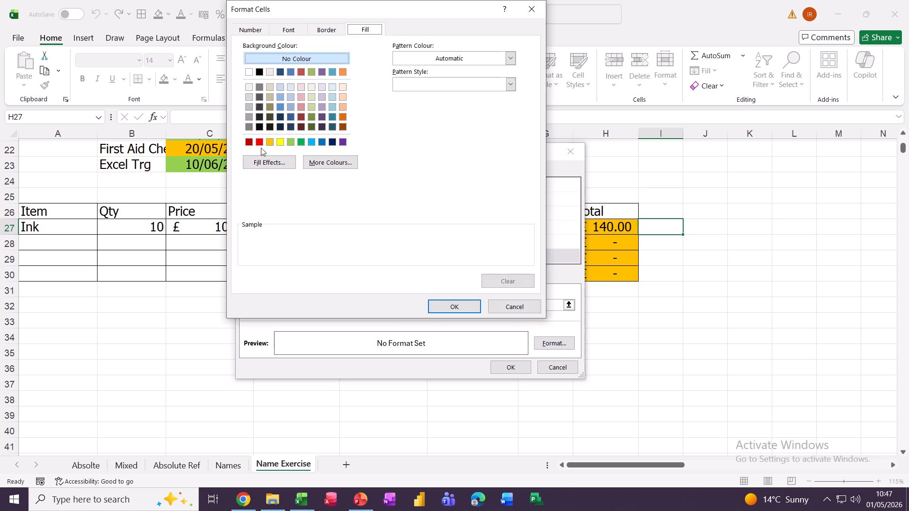
{"action": "left_click", "coordinate": [260, 142]}
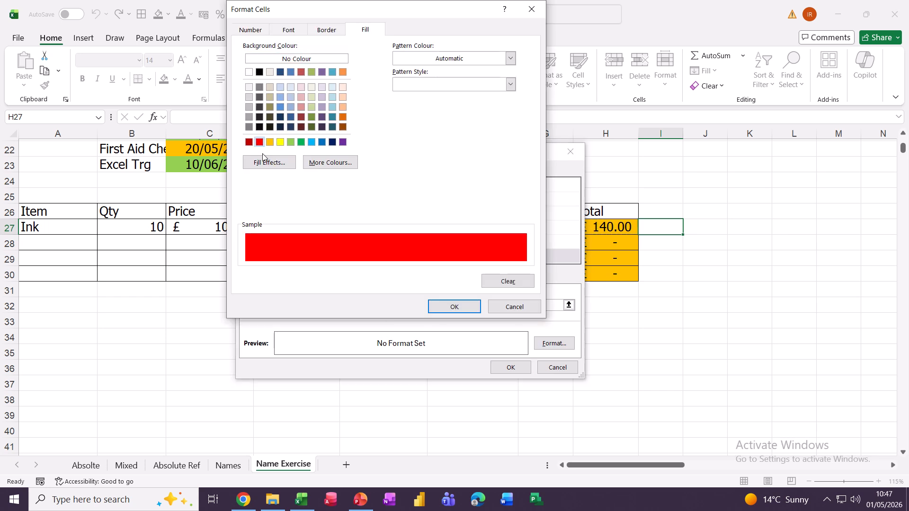
{"action": "left_click", "coordinate": [436, 309]}
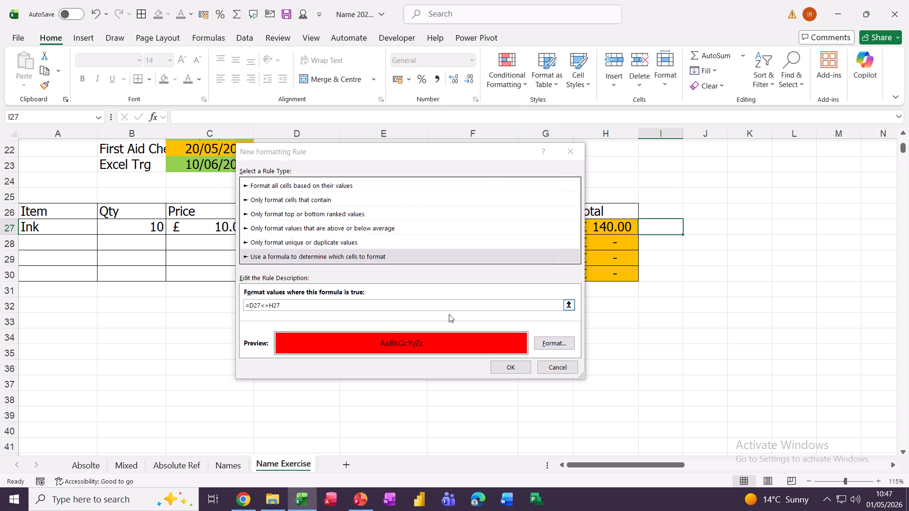
{"action": "left_click", "coordinate": [508, 368]}
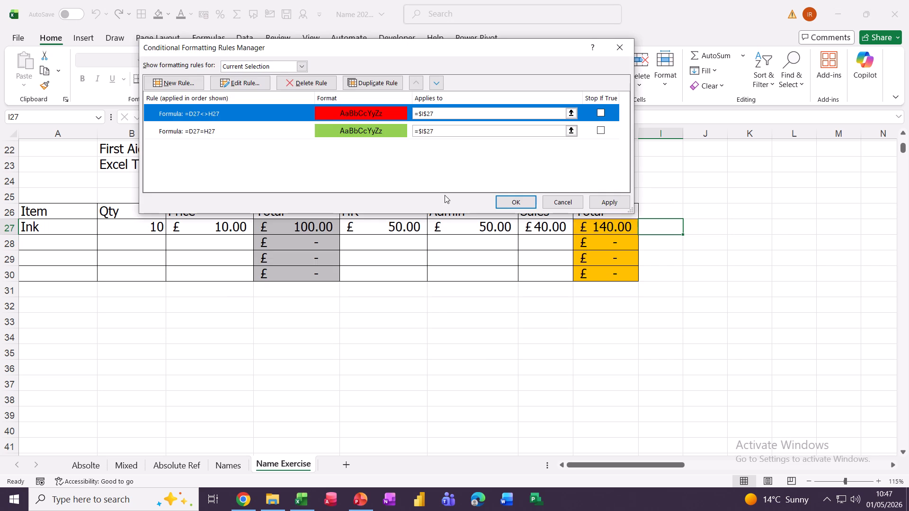
Apply both rules to I27 and fill its conditional formatting down to I30
{"action": "left_click", "coordinate": [502, 207]}
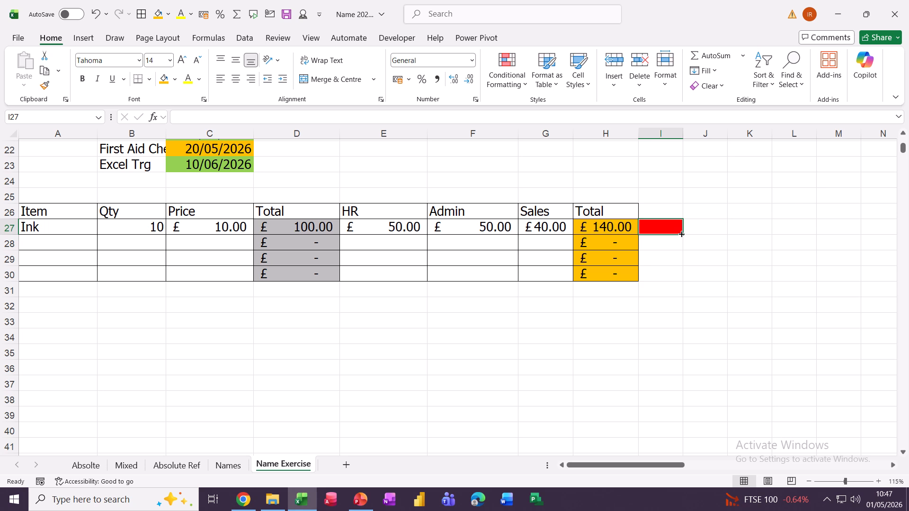
{"action": "left_click_drag", "start_coordinate": [682, 234], "coordinate": [682, 281]}
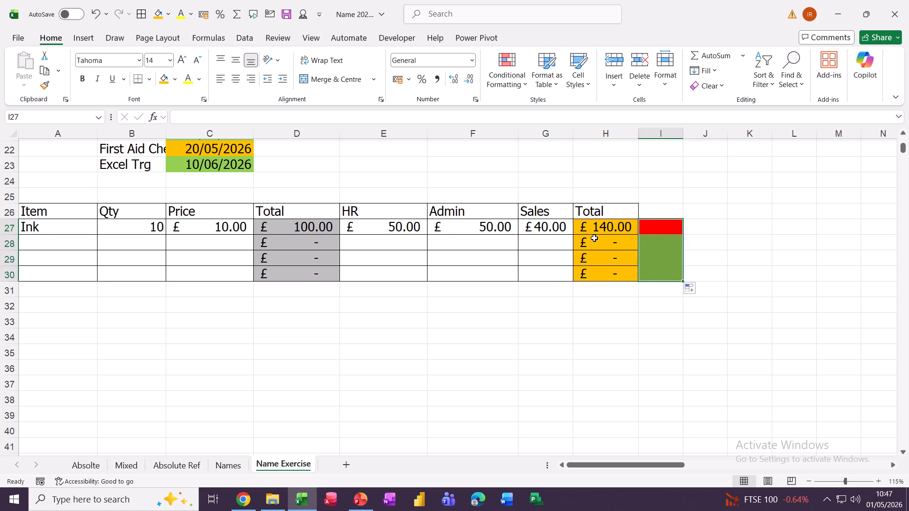
Change the Admin amount for Ink in F27 to 10 to test the colour check
{"action": "left_click", "coordinate": [470, 230]}
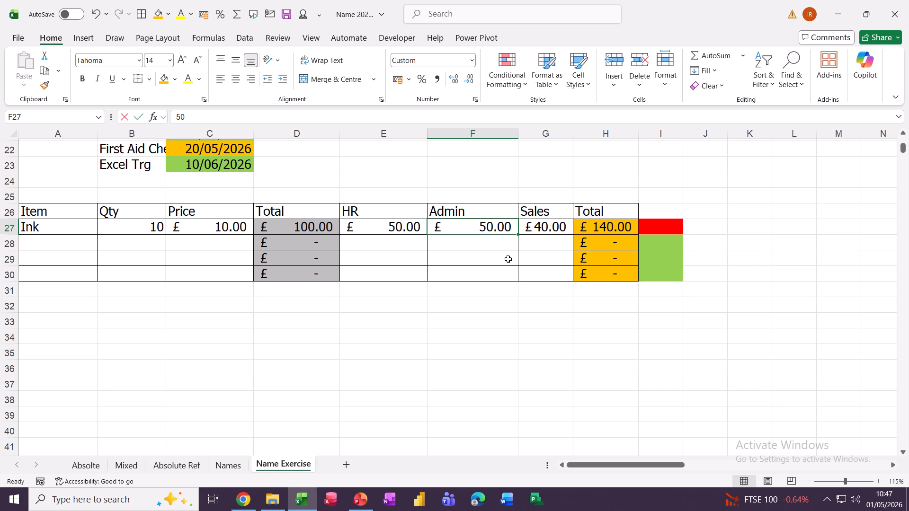
{"action": "type", "text": "10"}
{"action": "key", "text": "Return"}
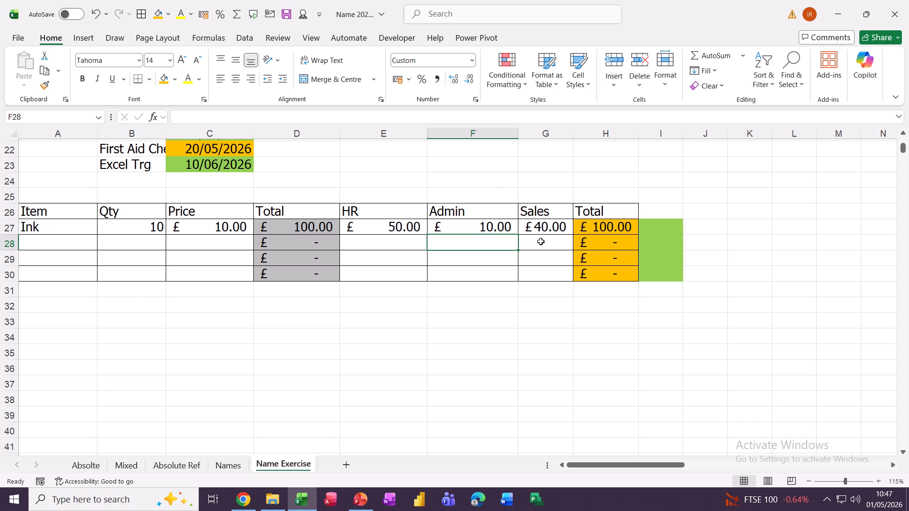
{"action": "scroll", "coordinate": [520, 286], "scroll_direction": "up", "scroll_amount": 7}
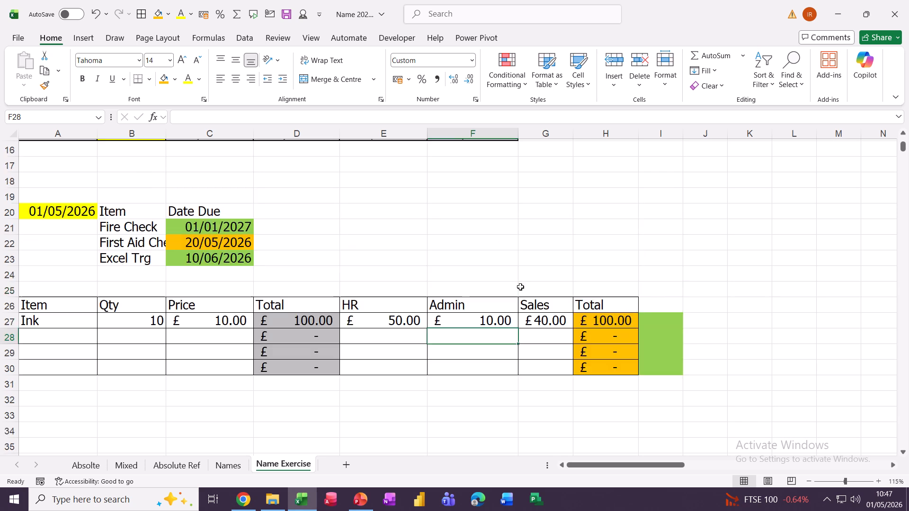